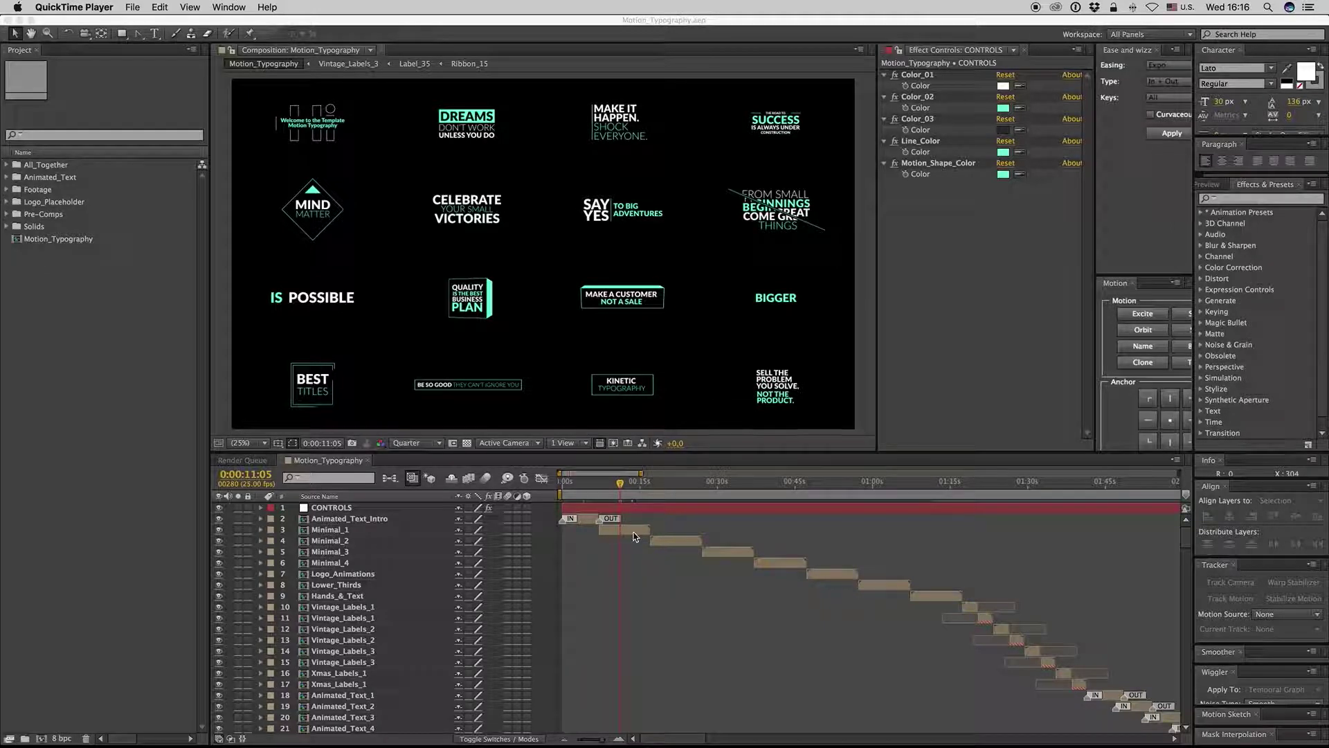
Select the CONTROLS layer to show its colour settings in Effect Controls.
left_click(632, 535)
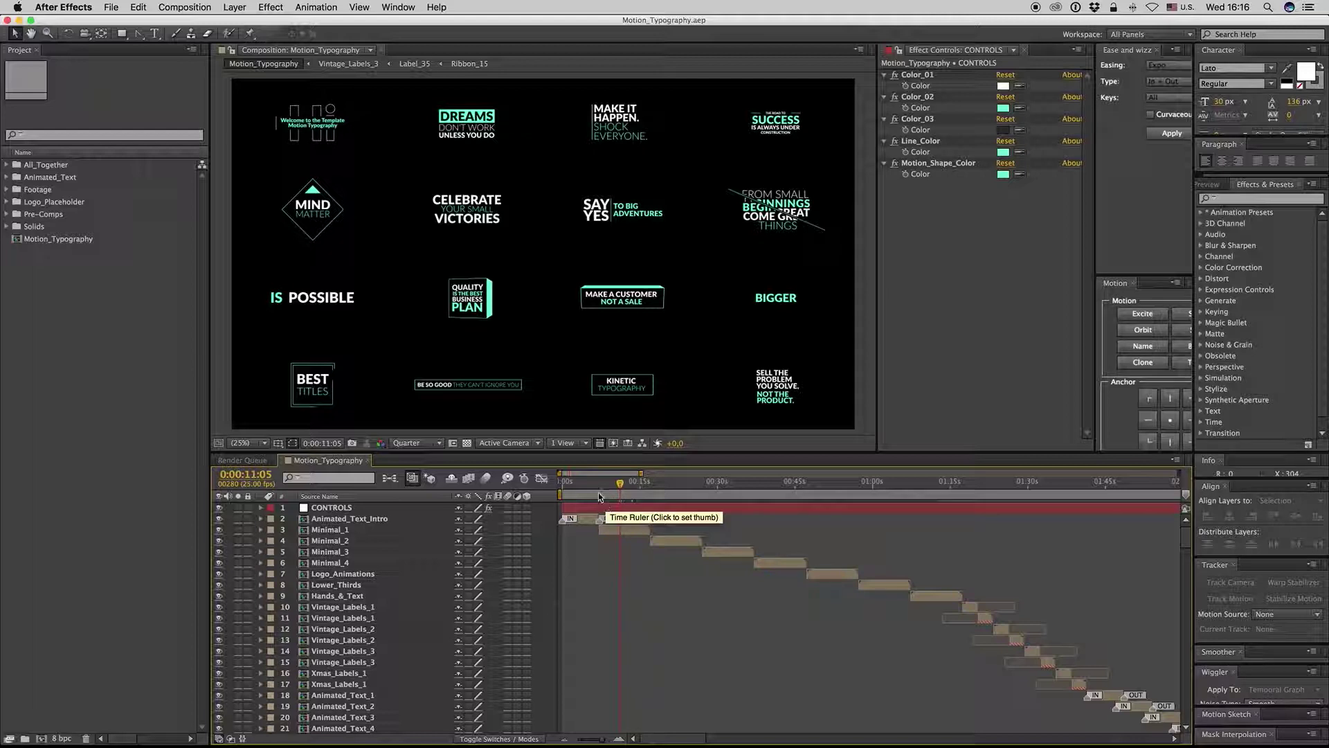
left_click(625, 512)
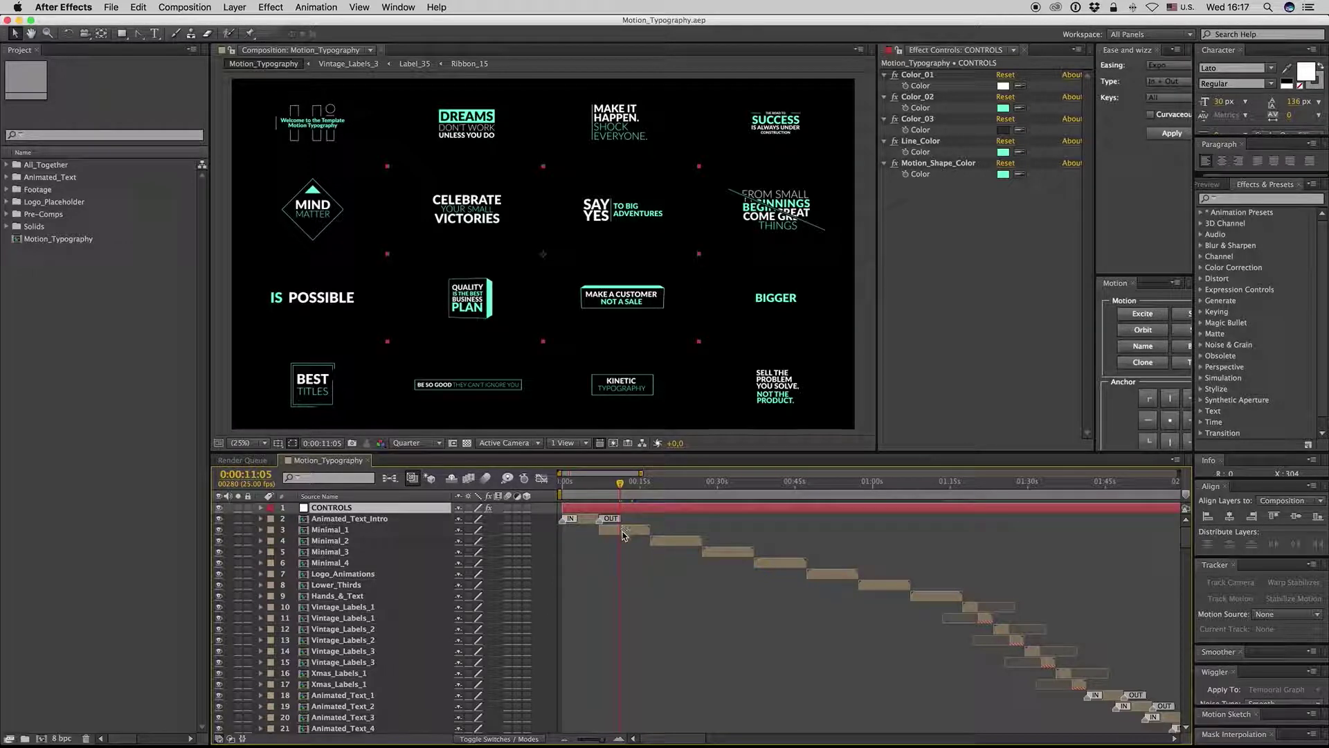
left_click(623, 534)
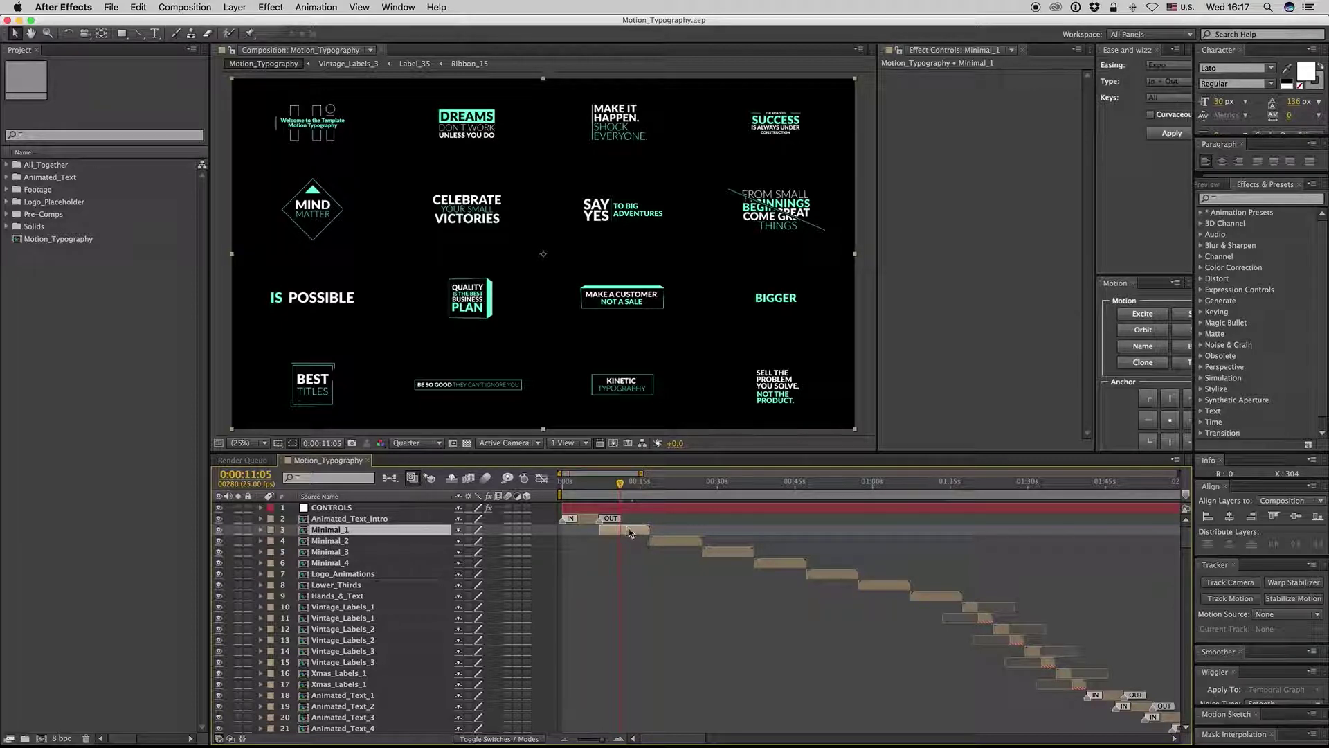
left_click(625, 509)
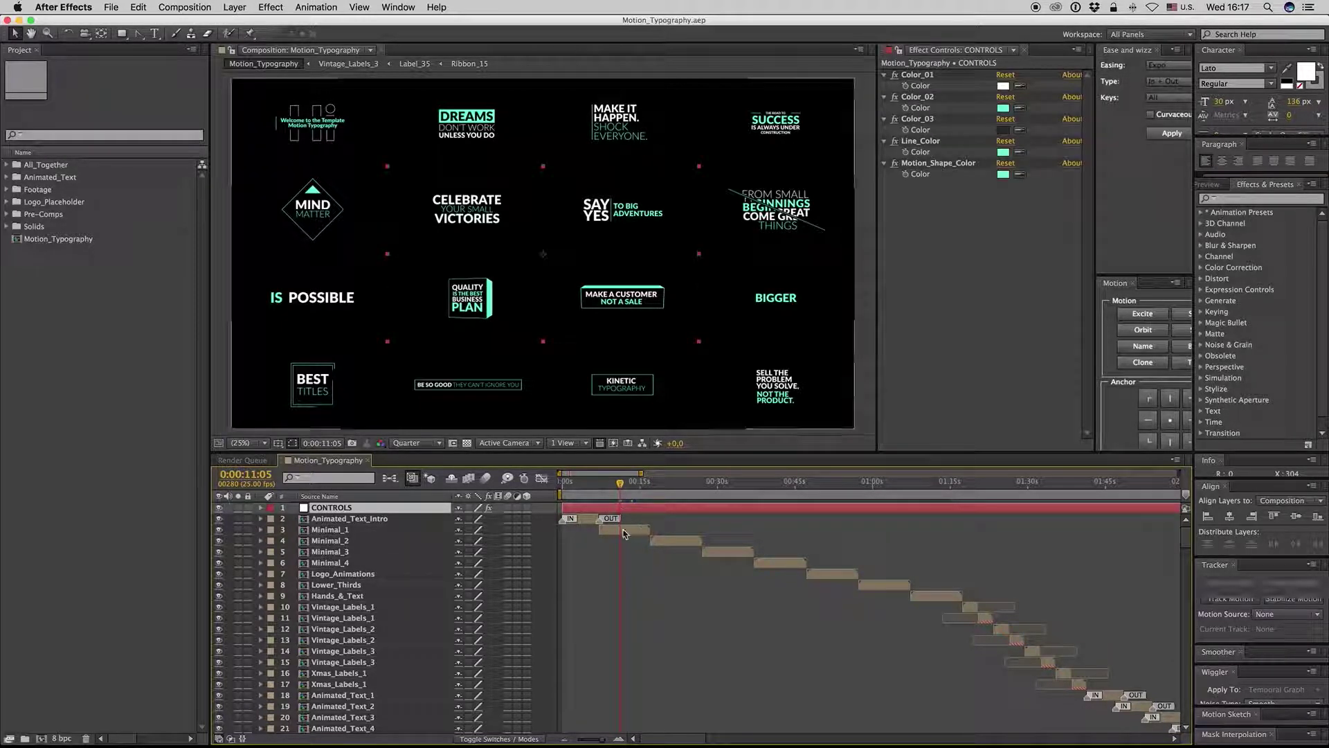
left_click(625, 534)
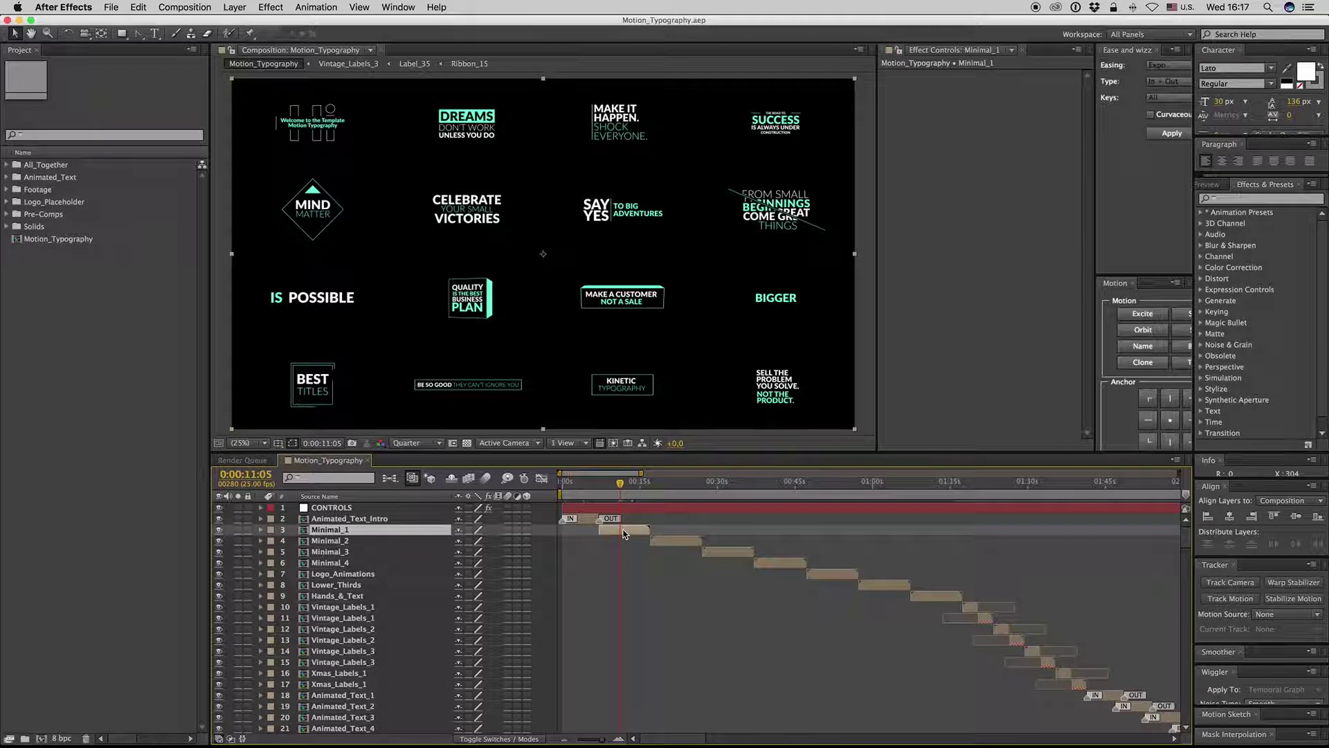
left_click(671, 512)
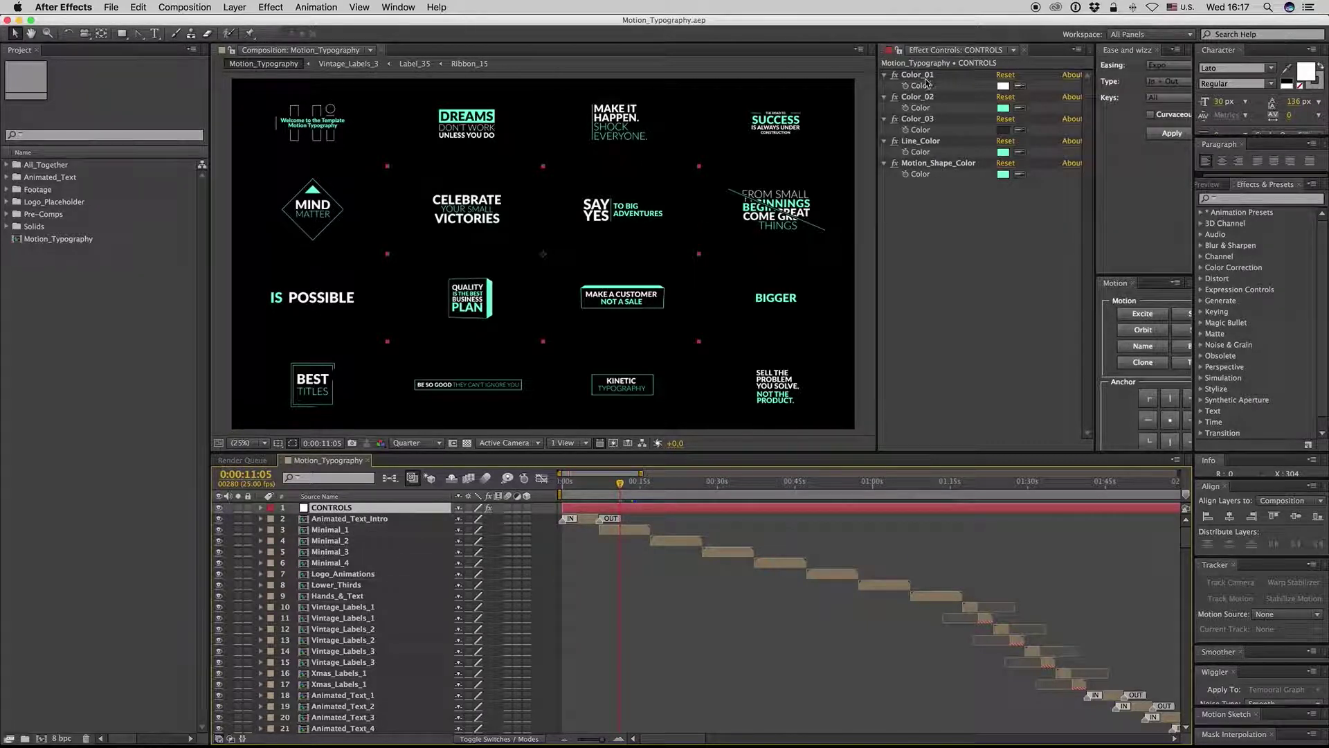
Set Color_02 to red EE4949 and eyedrop it into Line_Color and Motion_Shape_Color.
left_click(1003, 107)
left_click_drag(489, 605, 427, 409)
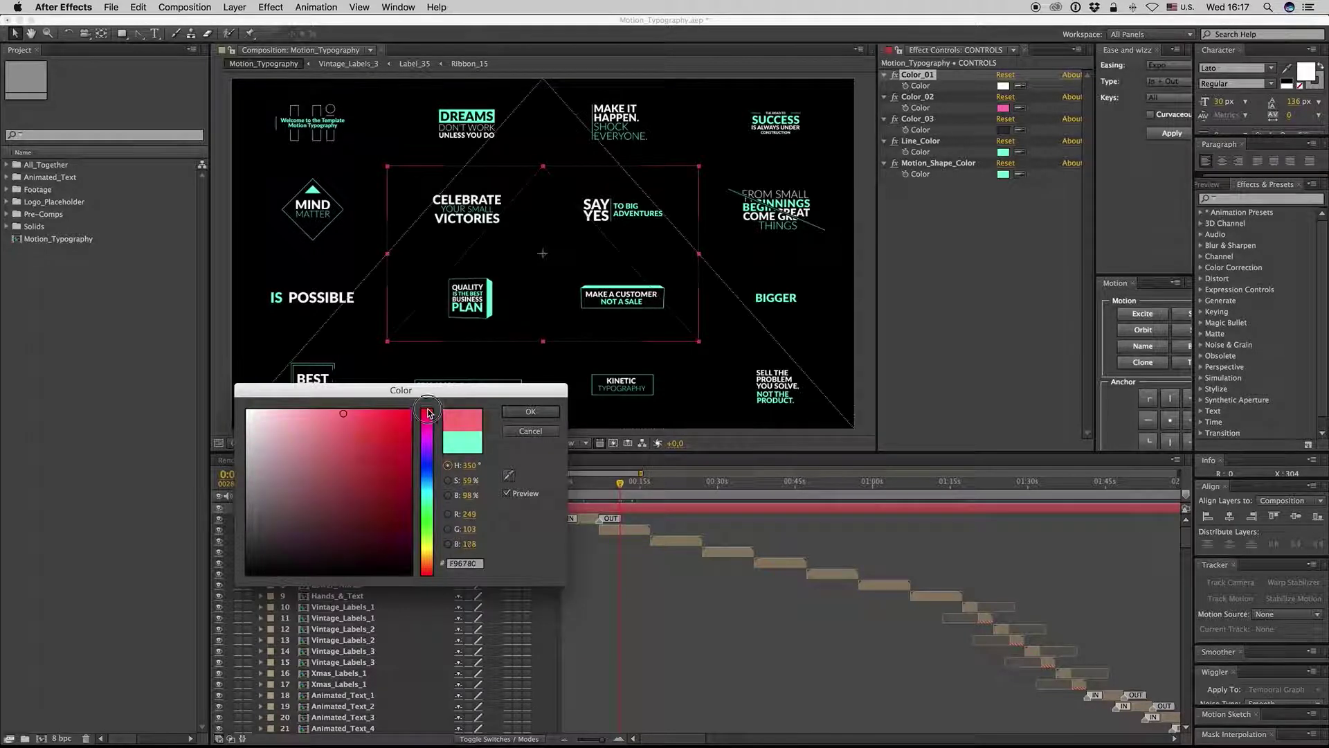
left_click(427, 571)
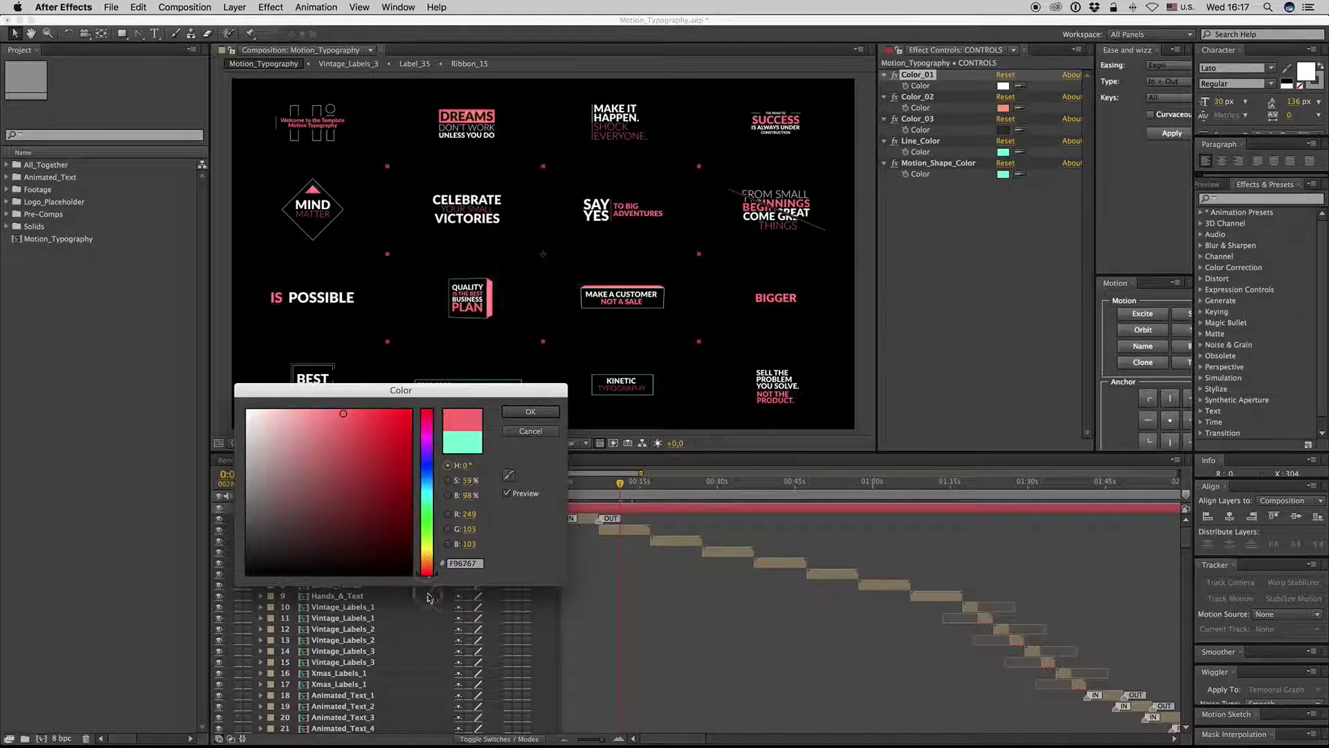
left_click(362, 420)
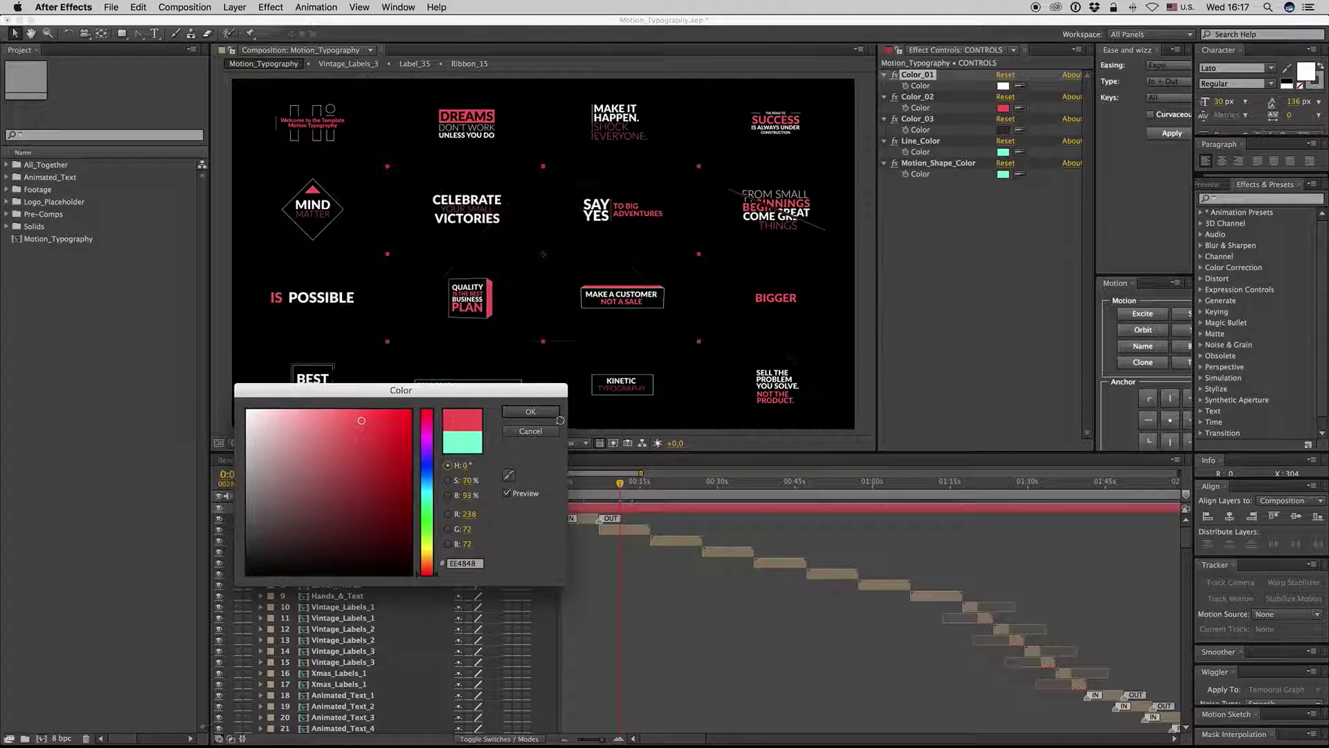
left_click(531, 412)
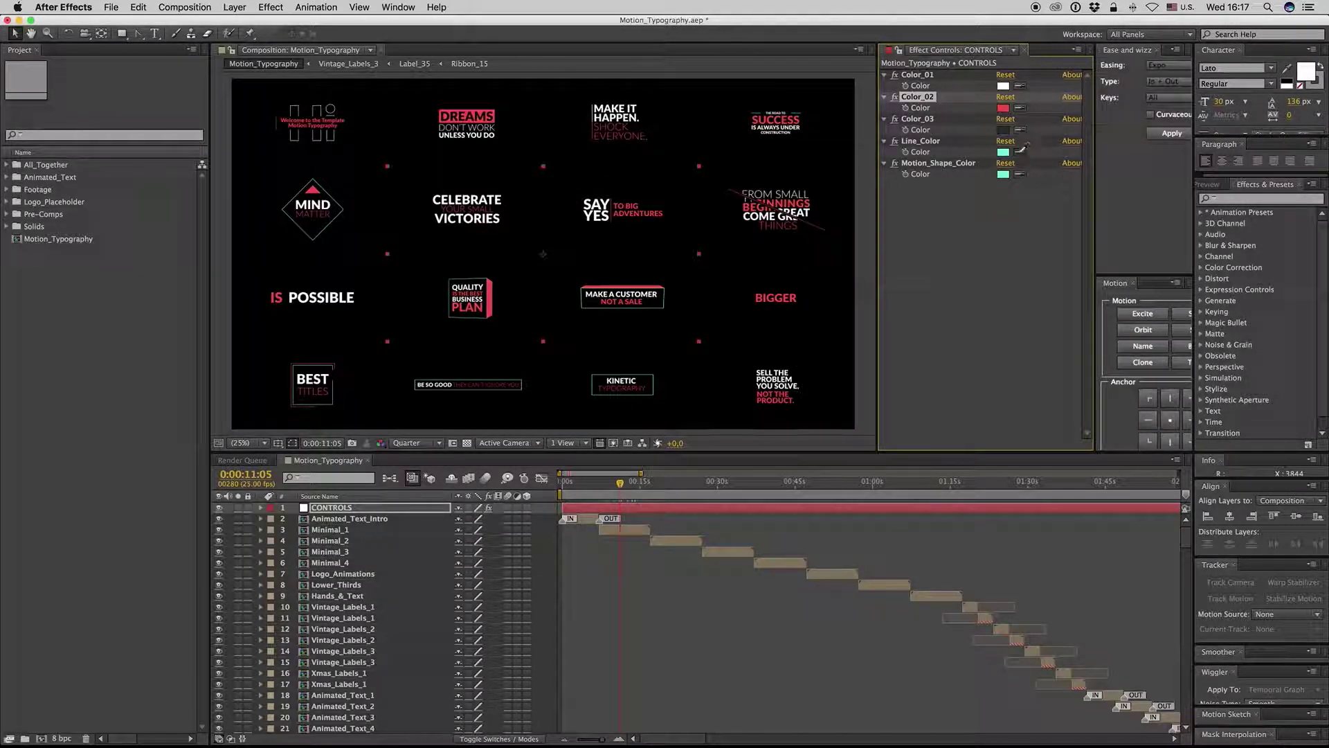
left_click(1004, 108)
left_click(969, 166)
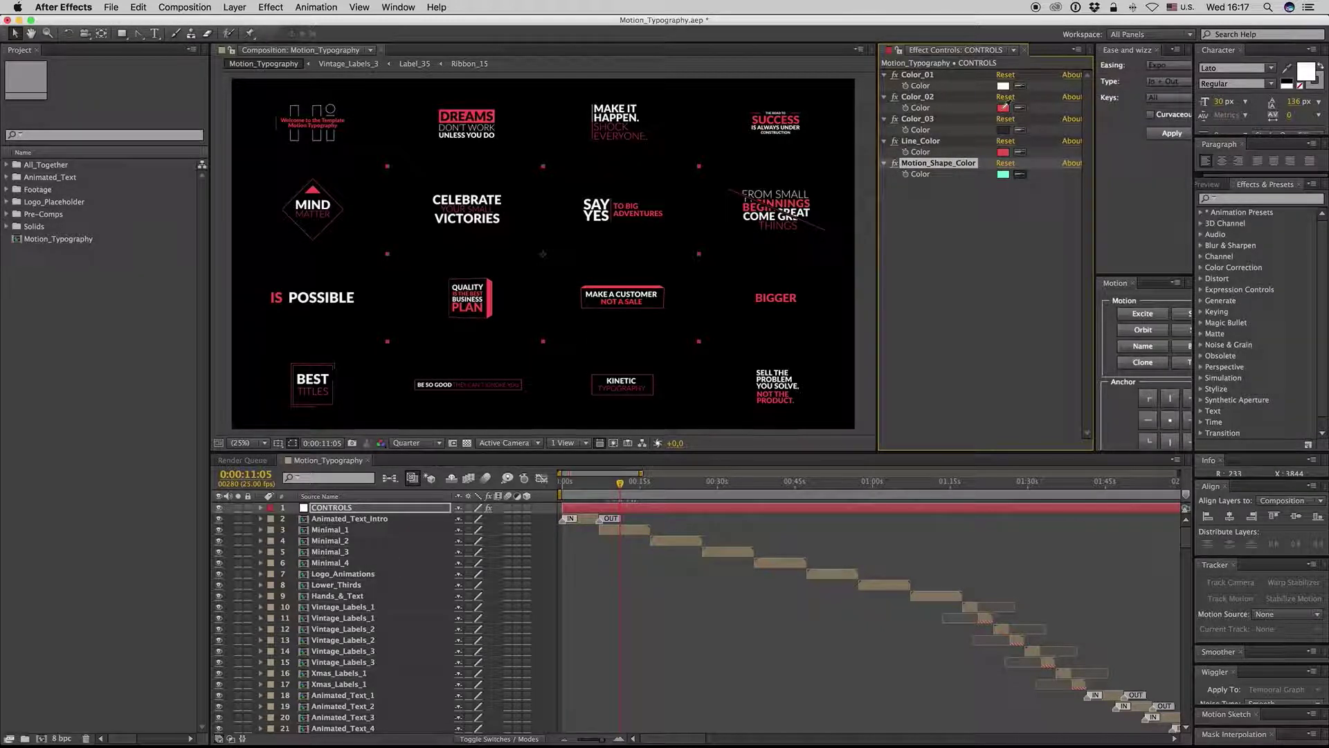
Try a pale yellow on Color_01, then cancel so it stays white.
left_click(1003, 85)
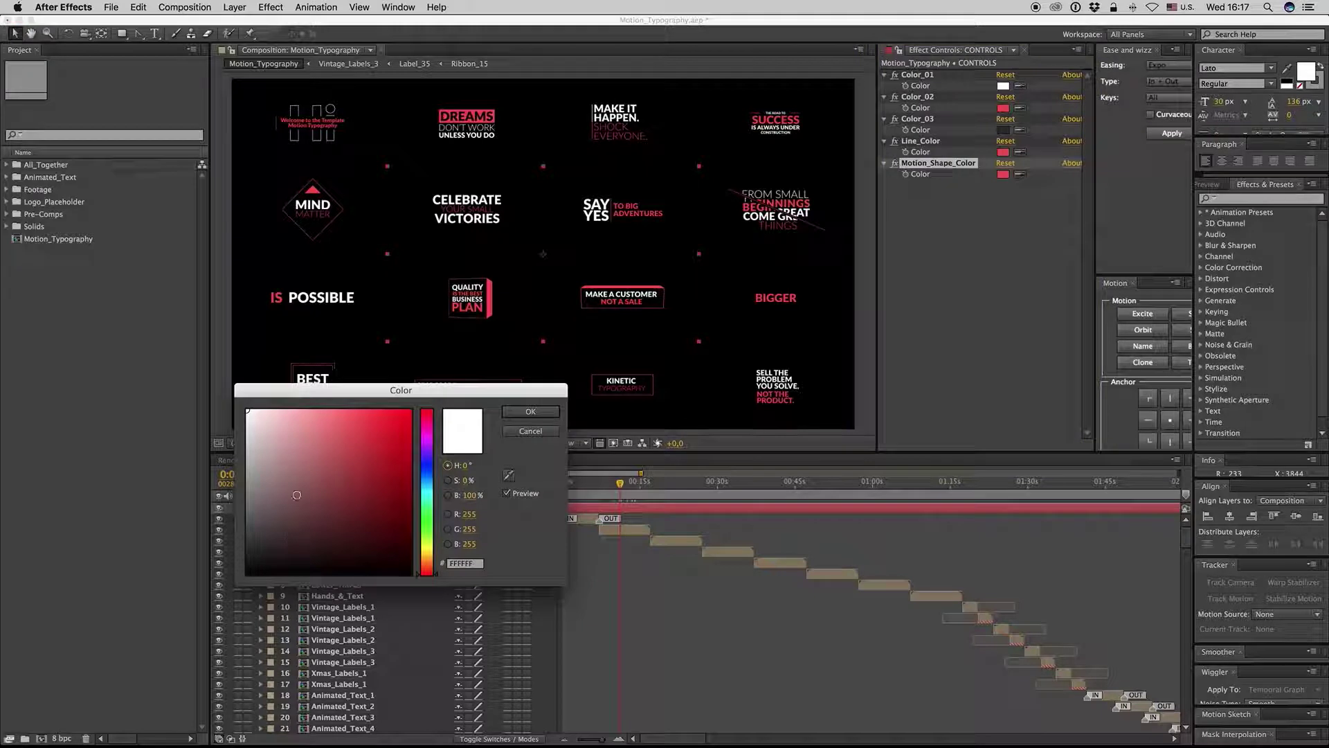
left_click(427, 549)
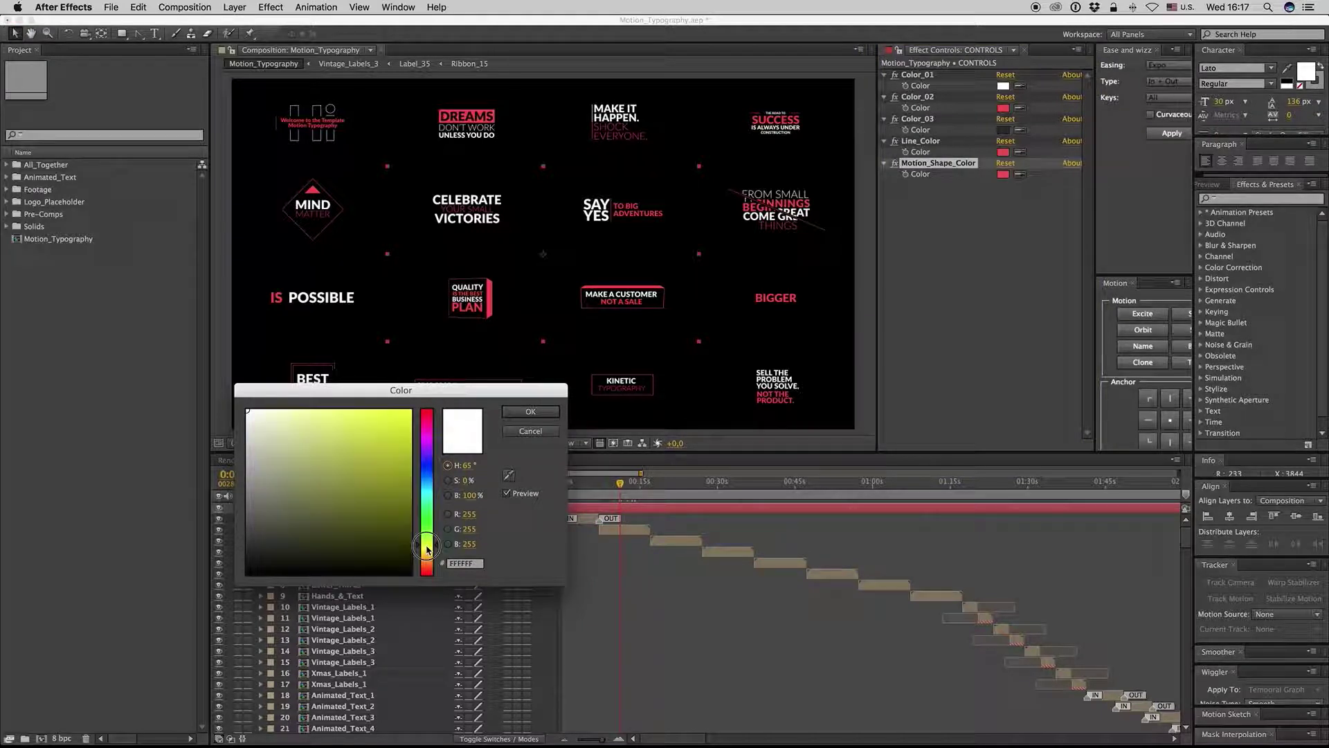
left_click(352, 408)
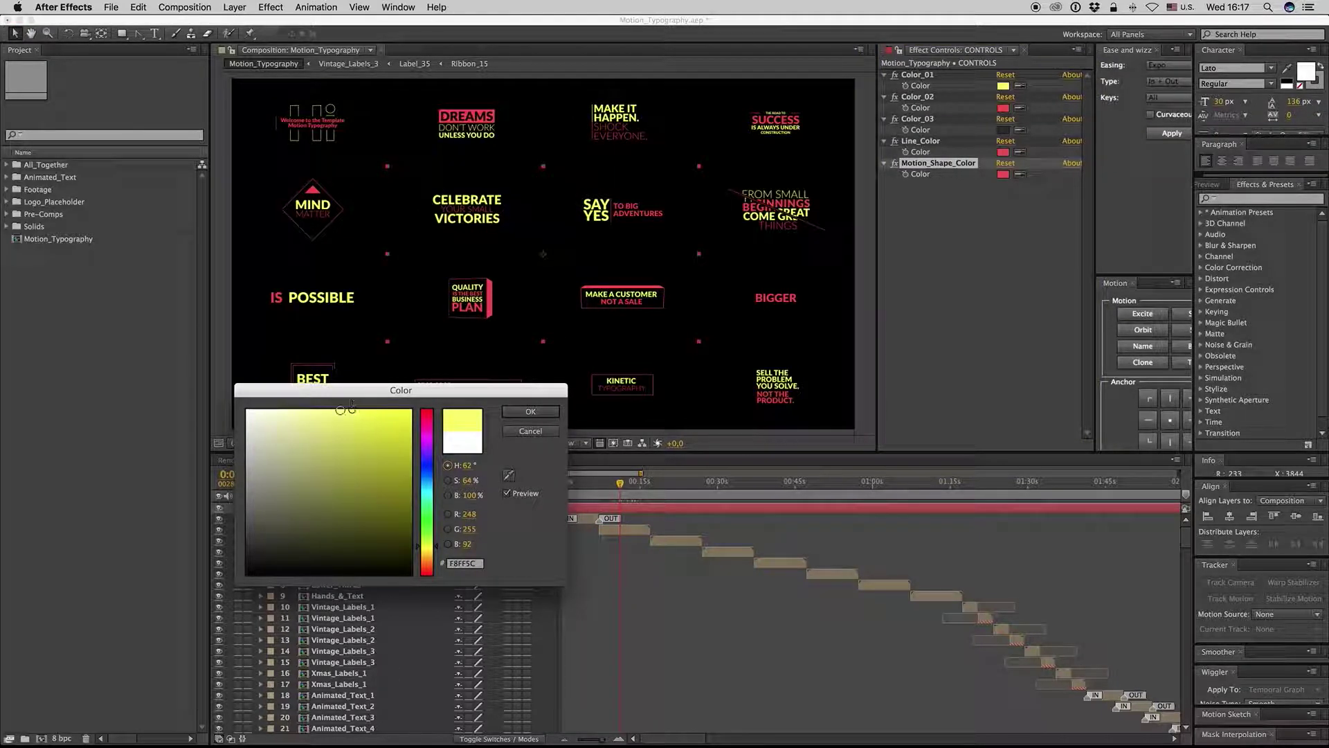
left_click_drag(353, 407, 329, 410)
left_click(545, 432)
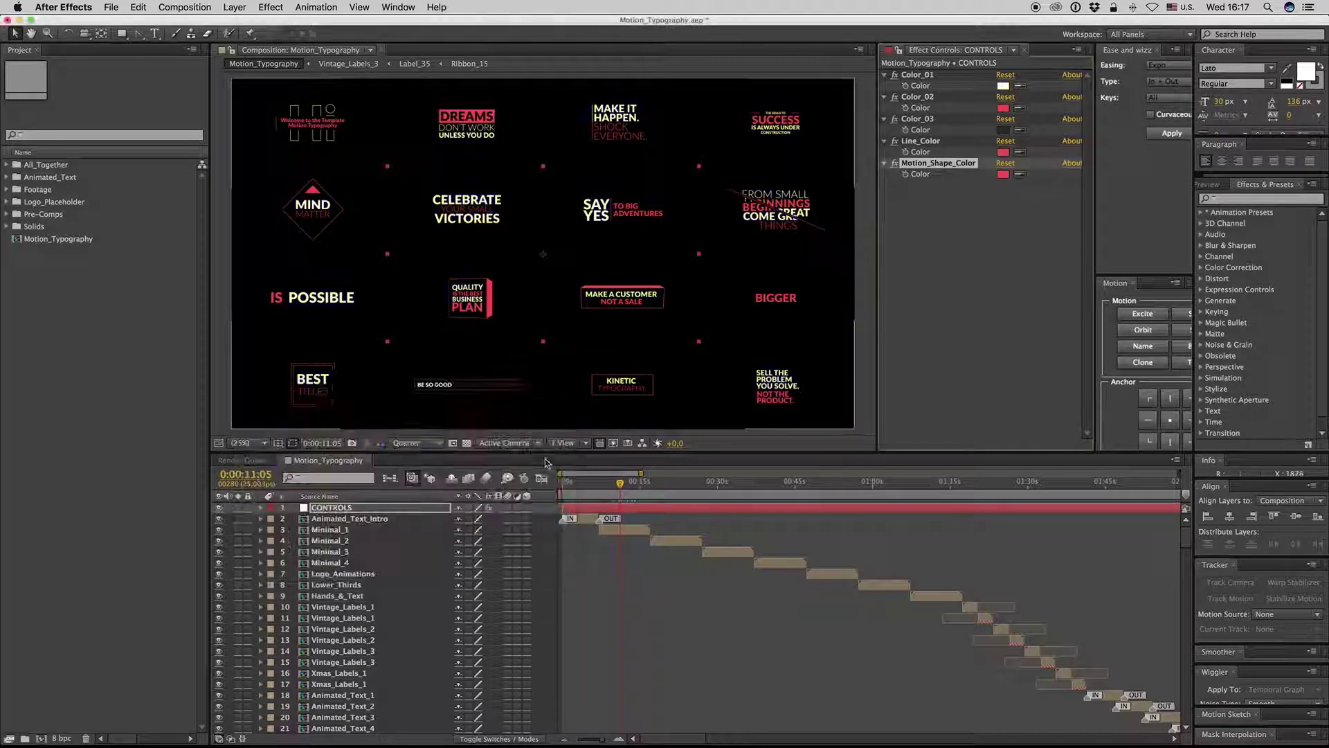
Preview titles at 0:00:32:23, open Minimal_1, select Animated_Text_2 and set resolution to Quarter.
left_click(887, 483)
left_click(732, 482)
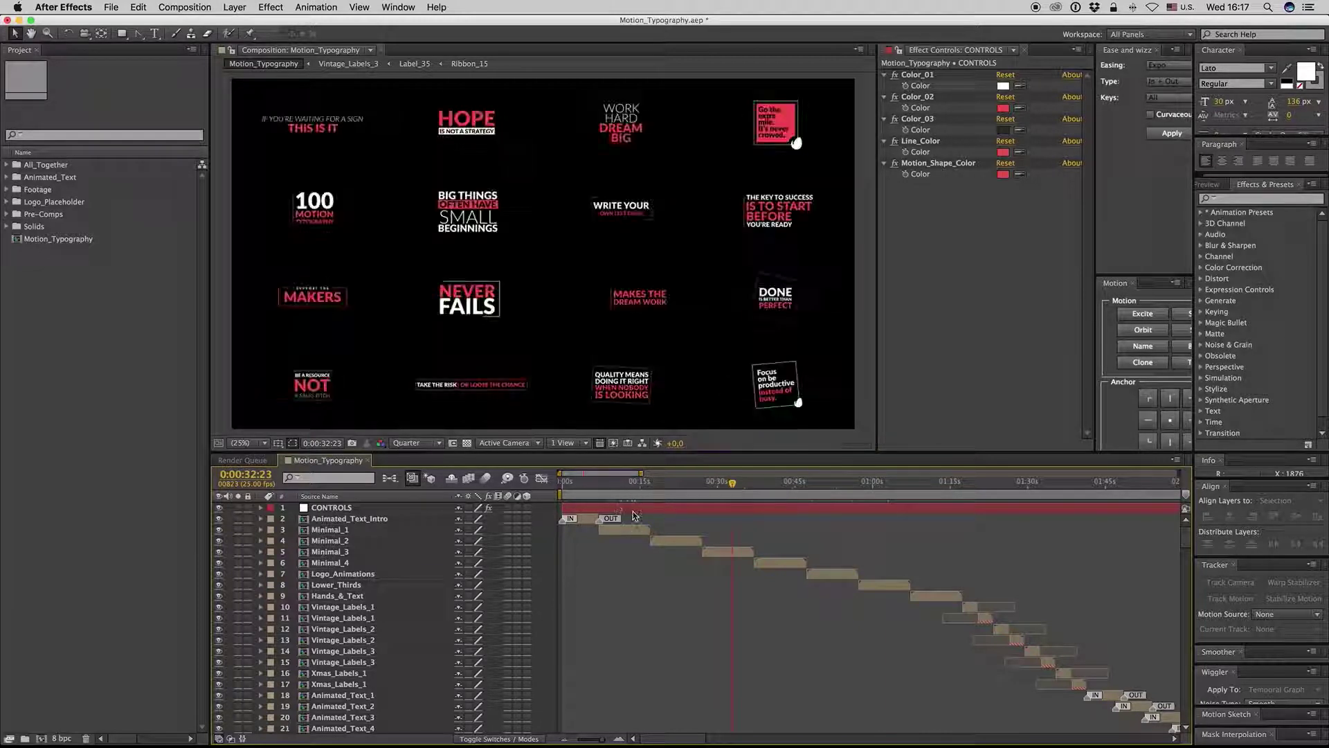
left_click(632, 531)
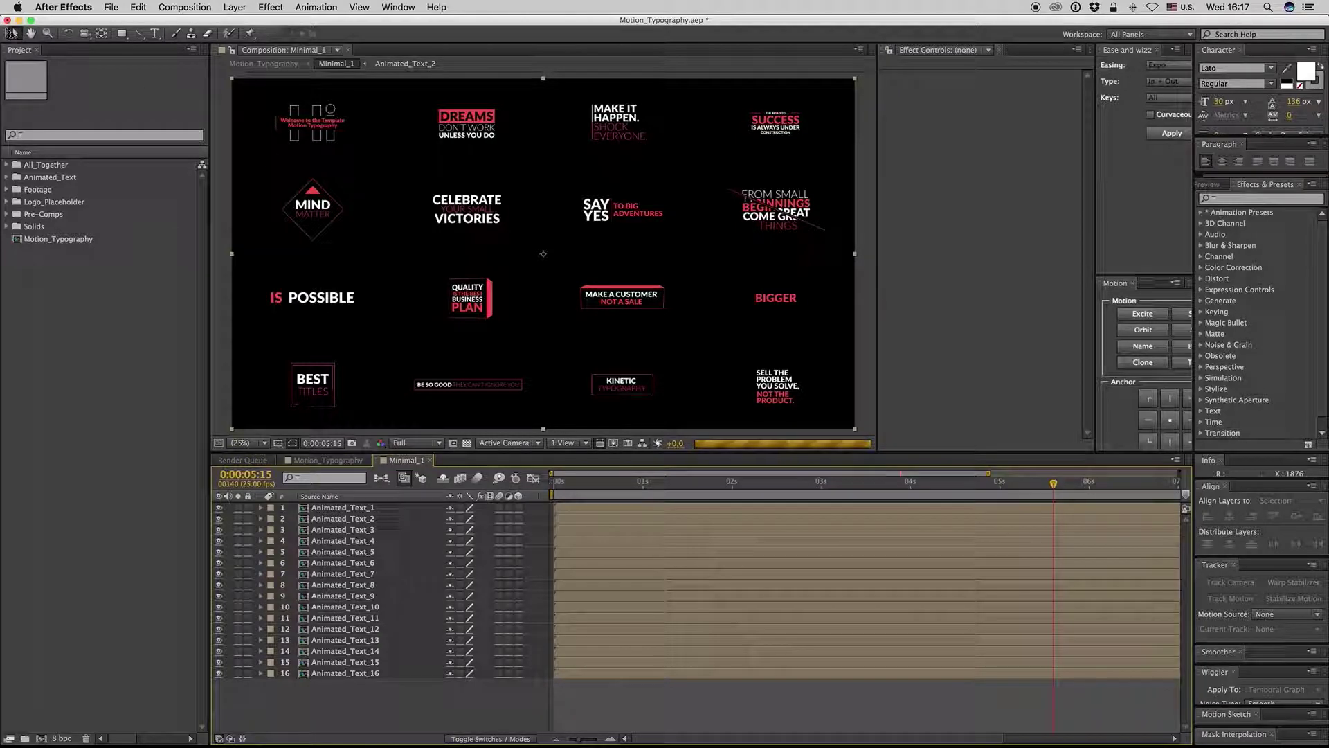
left_click(595, 518)
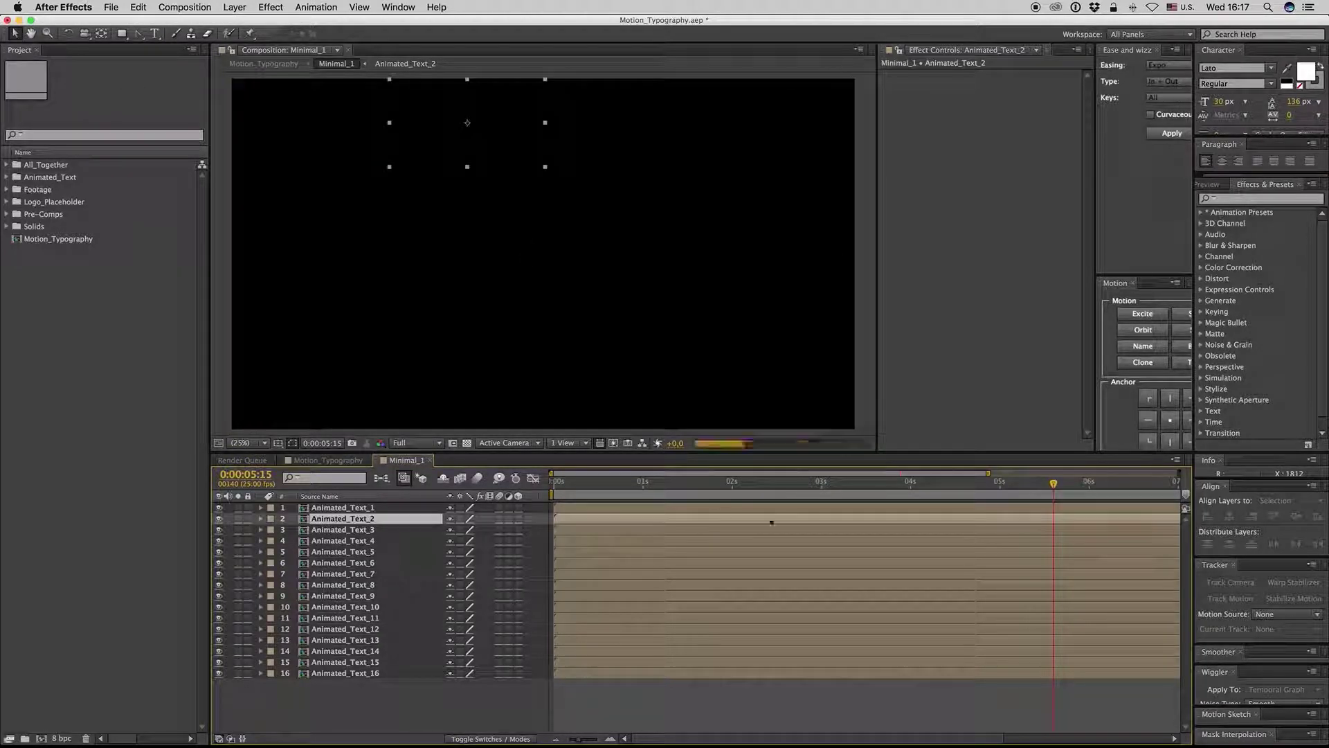
left_click(419, 443)
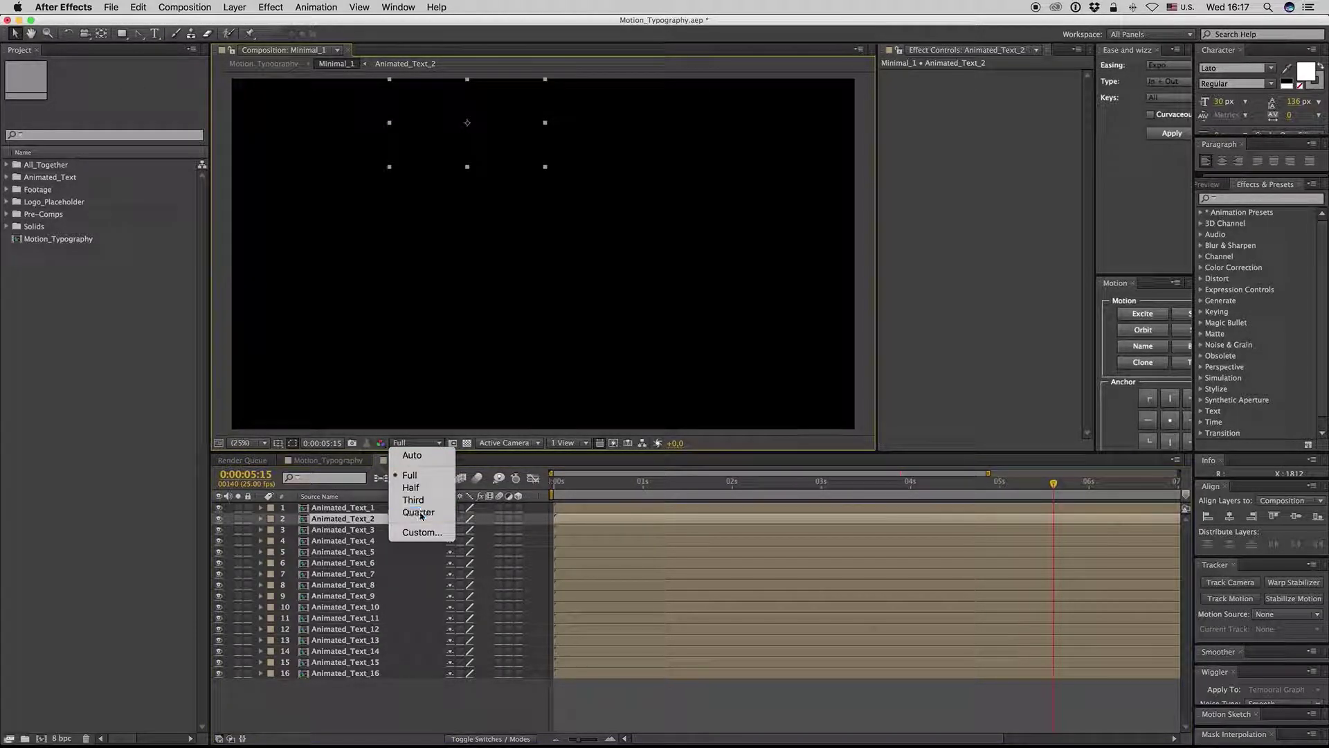
left_click(429, 513)
Open the Animated_Text_2 precomp, scrub to 0:00:03:15 and toggle the mask layers' visibility.
double_click(362, 519)
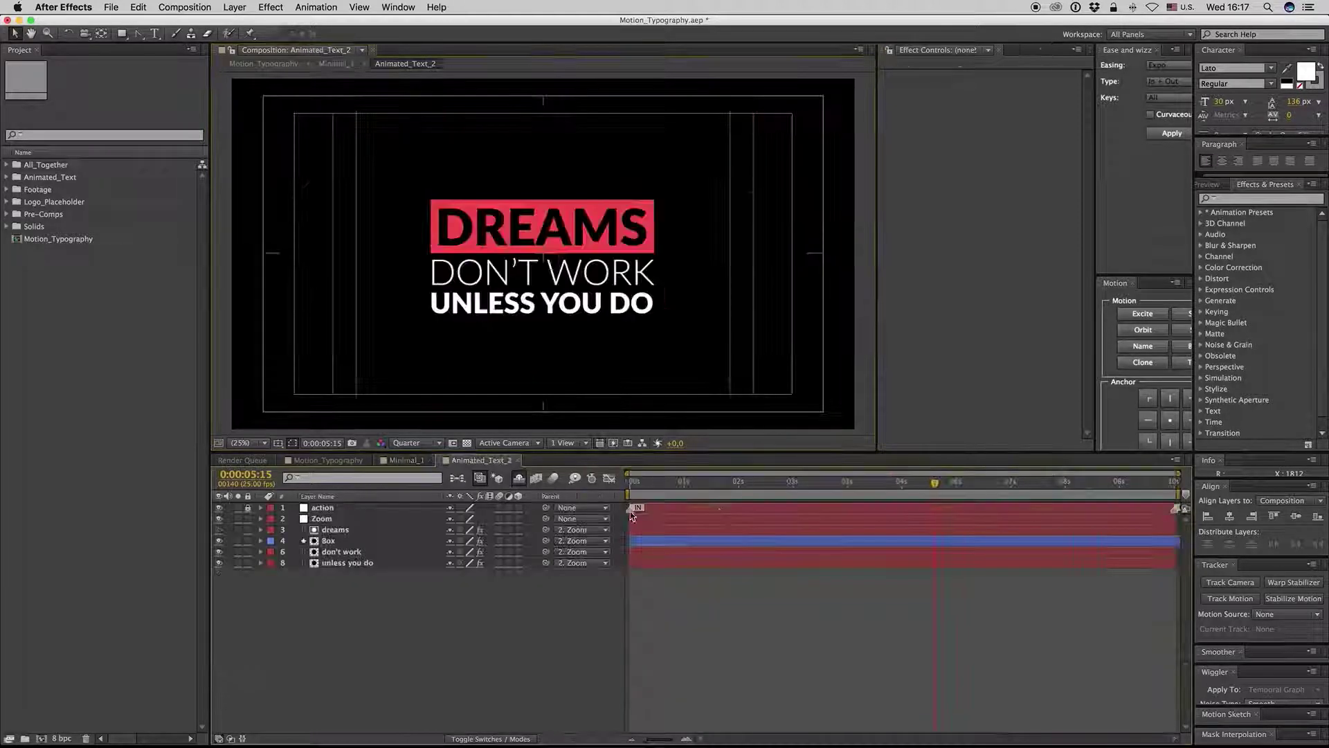
left_click(793, 489)
left_click_drag(793, 490, 826, 488)
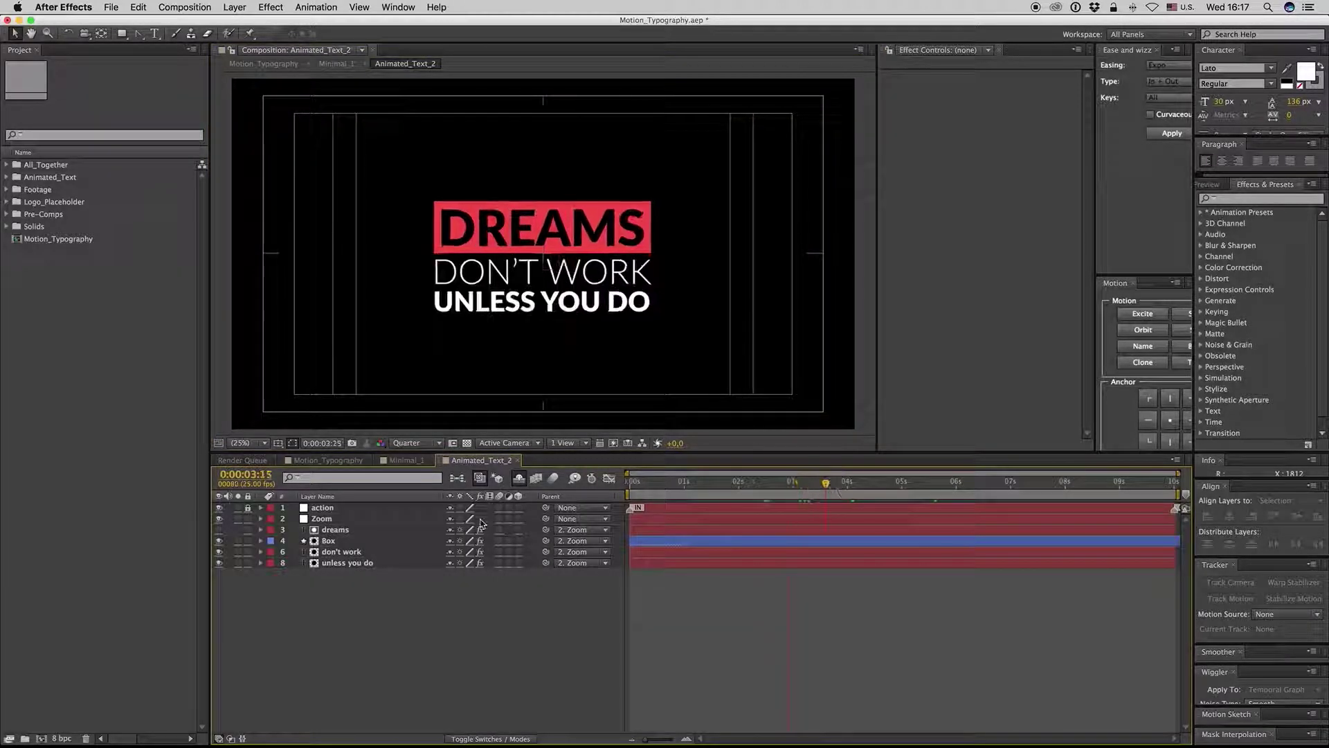
left_click(518, 477)
left_click(518, 478)
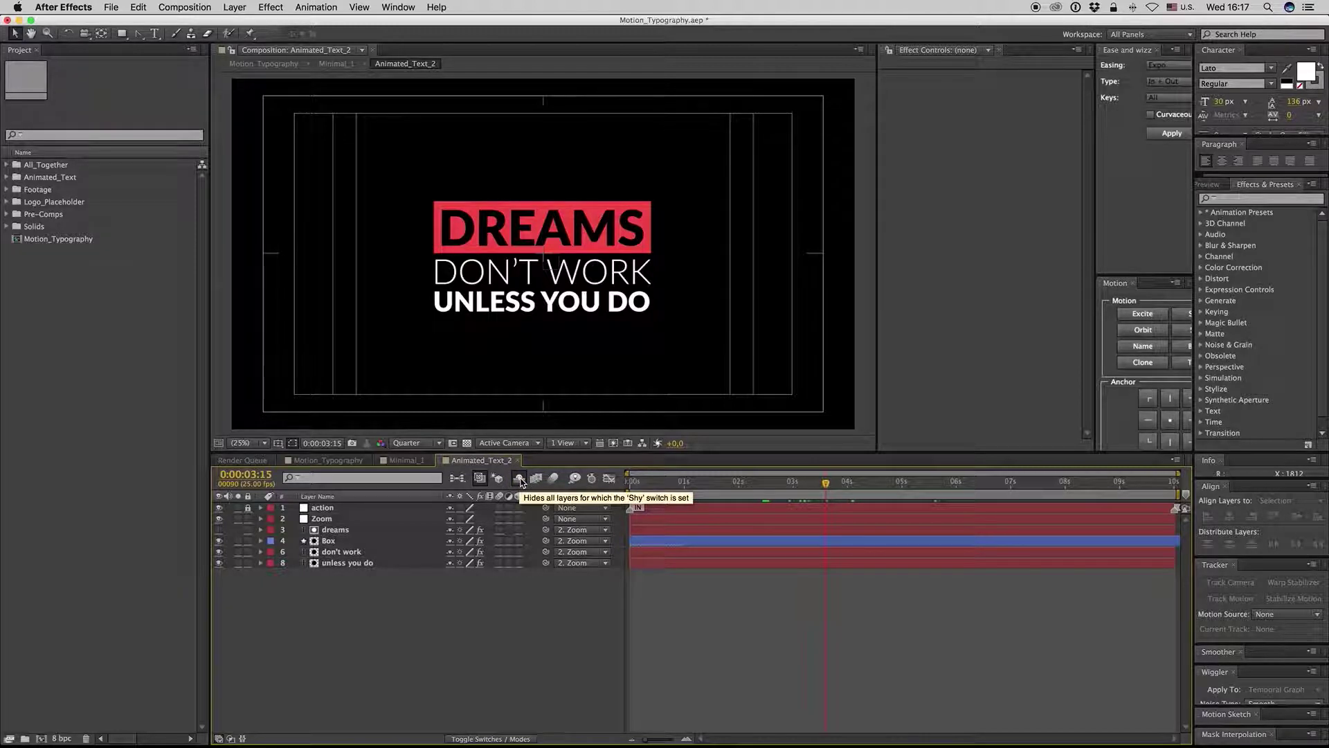
left_click(518, 478)
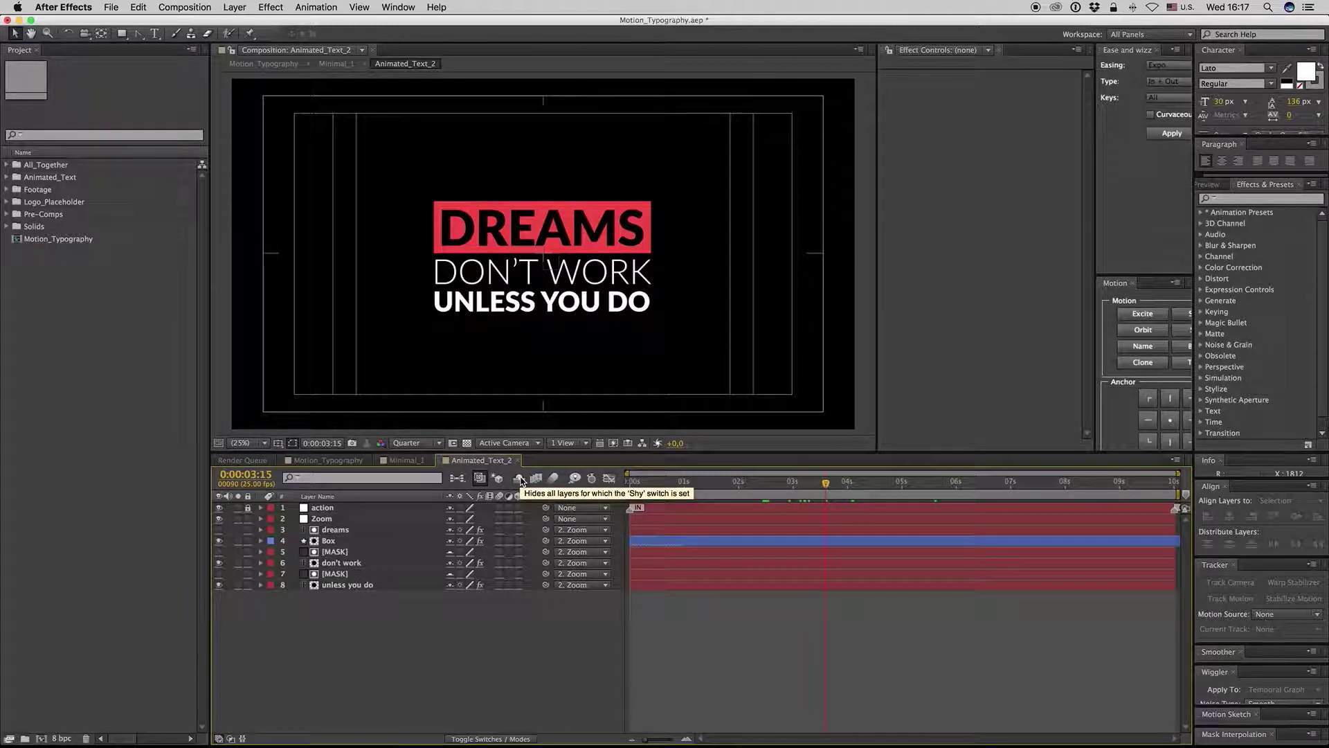
left_click(519, 478)
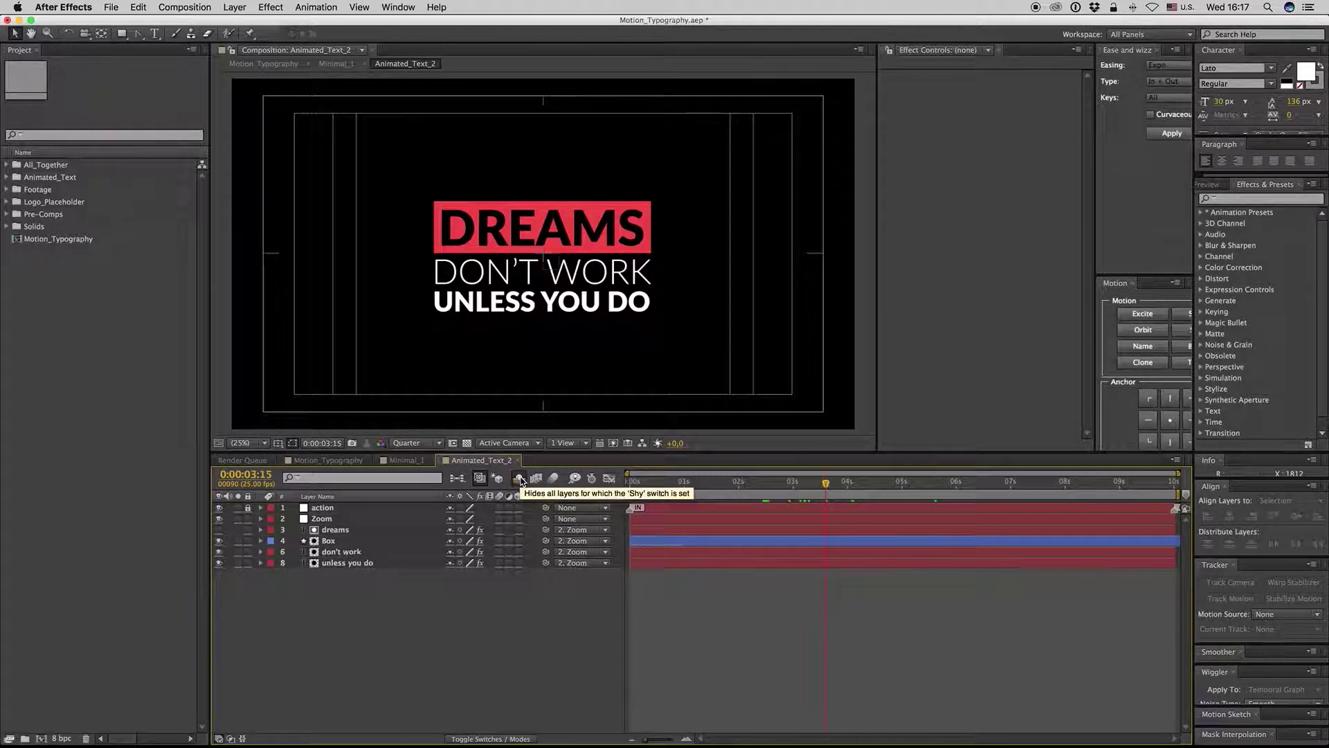
Change DREAMS to 'TEXT' and enlarge it to about 348 px with 443 tracking.
double_click(335, 530)
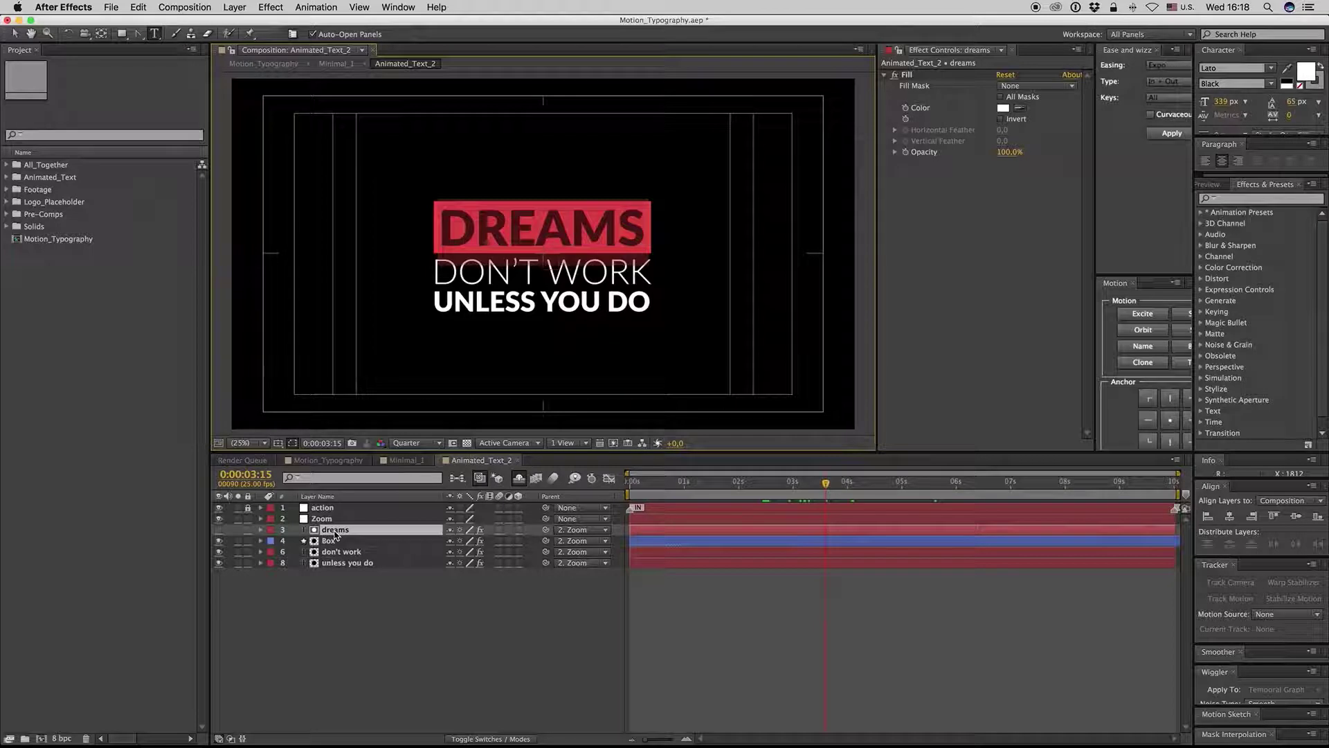
type("TEXT")
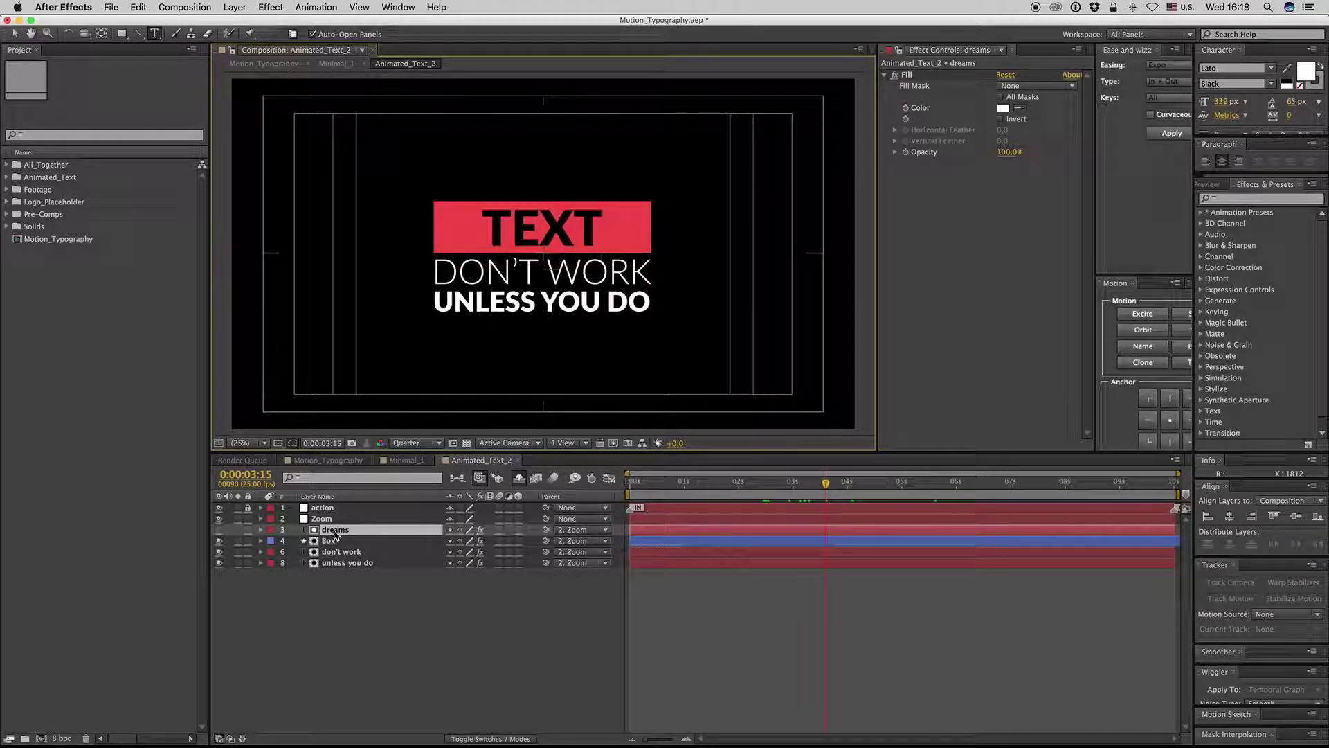
left_click(488, 582)
double_click(332, 531)
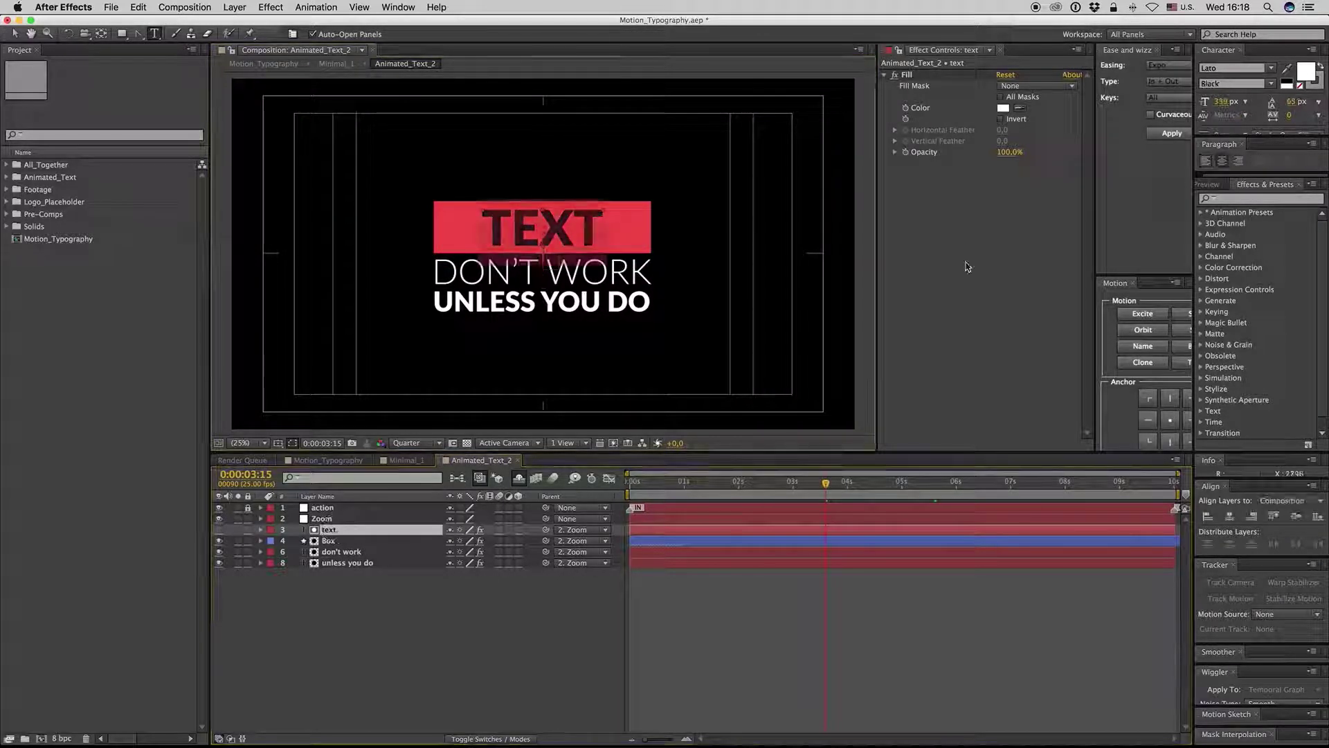
left_click_drag(1264, 136, 1264, 200)
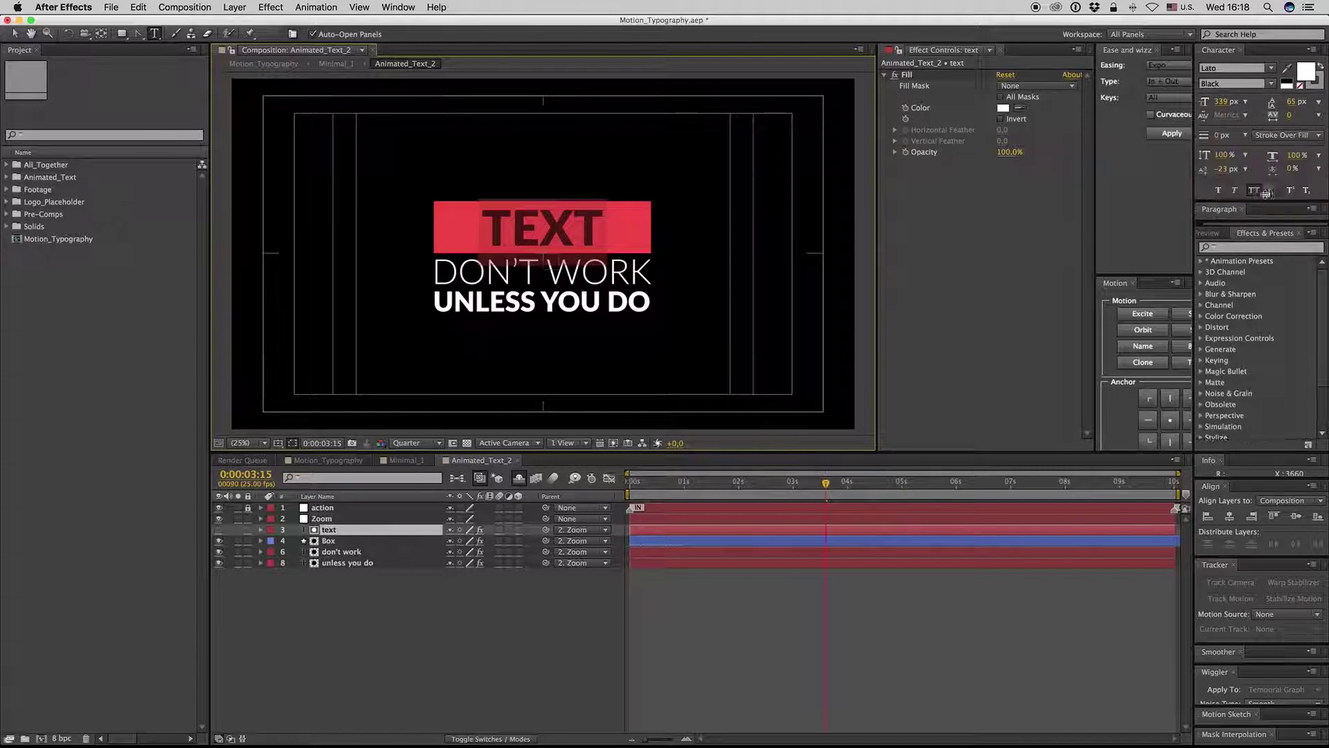
left_click_drag(1217, 102, 1305, 130)
left_click(386, 574)
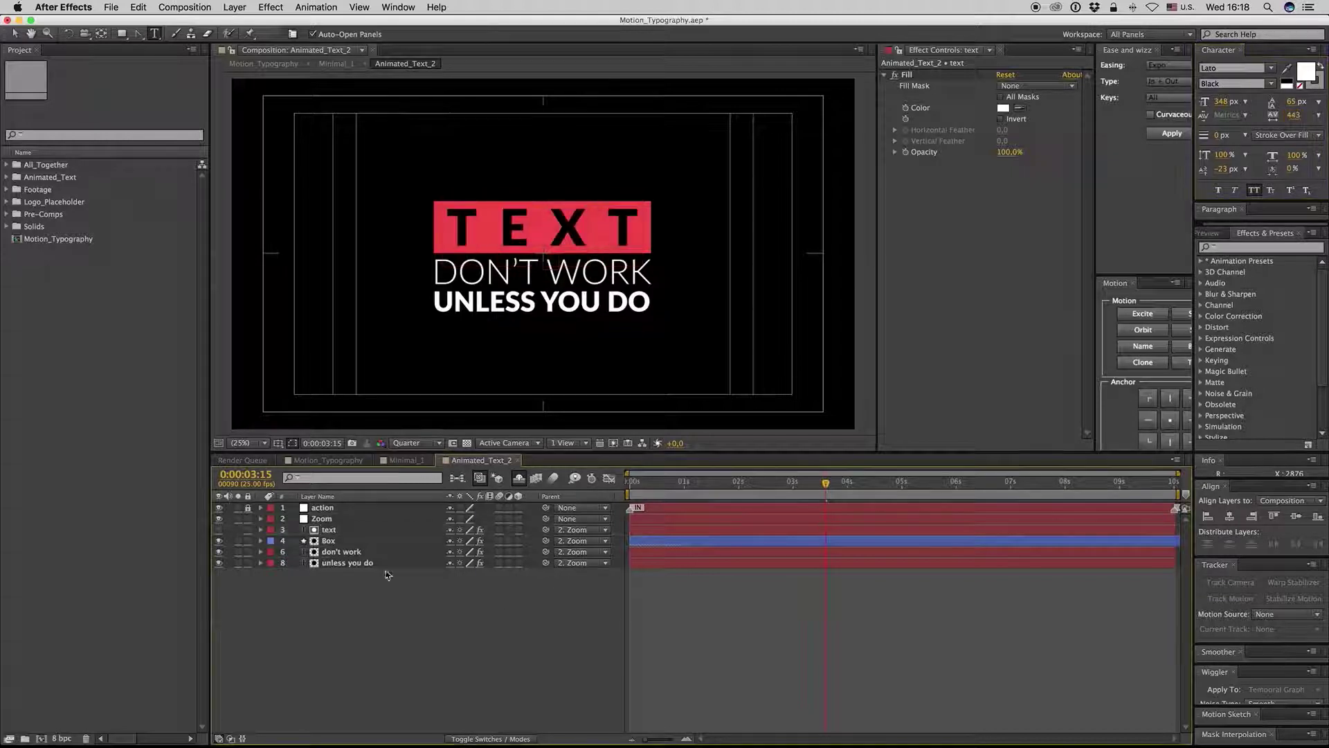
Retype the 'don't work' line as 'AVAILABLE' and widen its letter tracking.
left_click(340, 551)
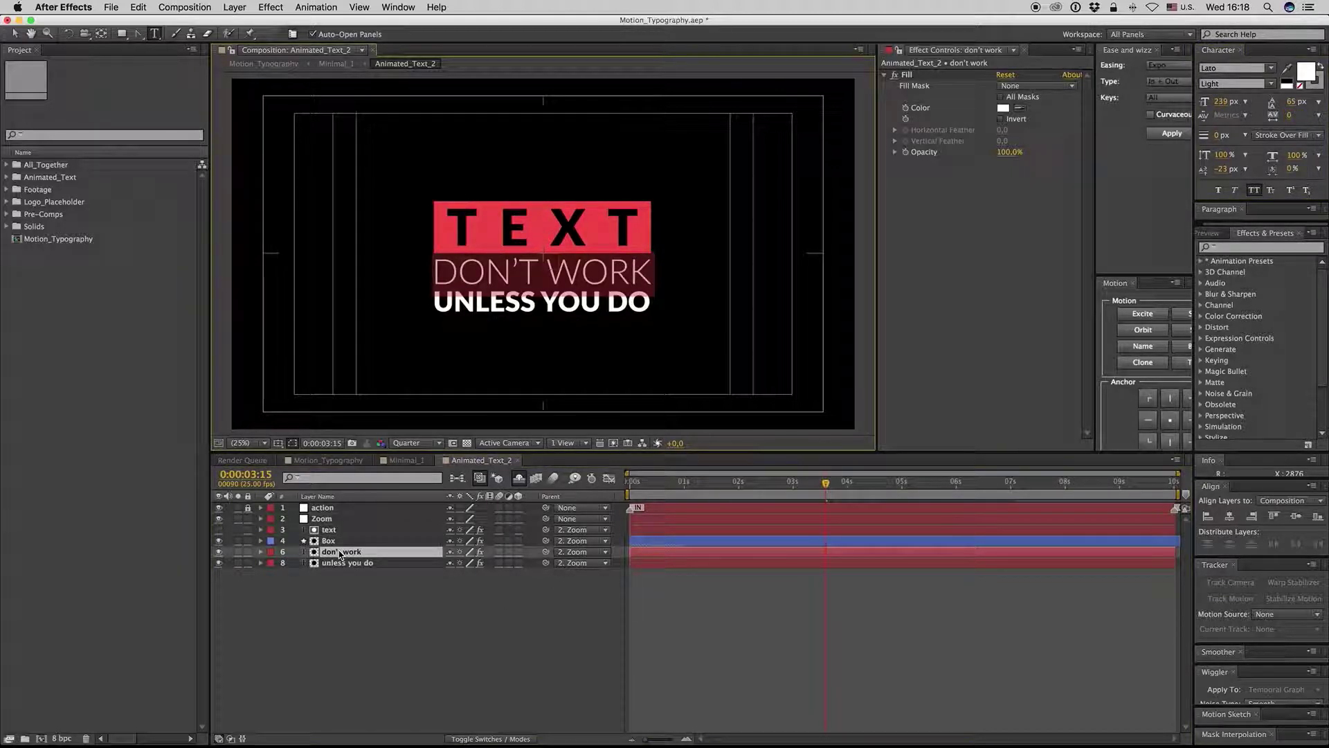
type("AVAILA")
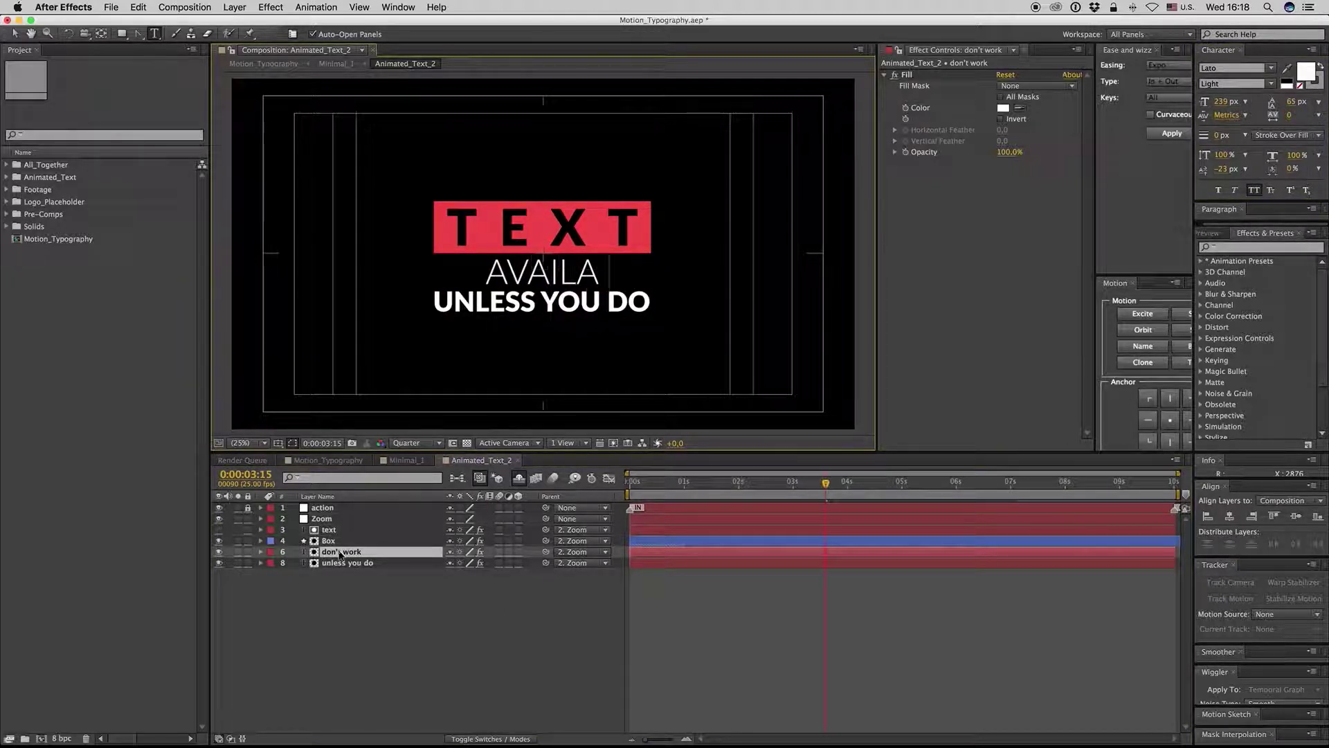
type("BLE")
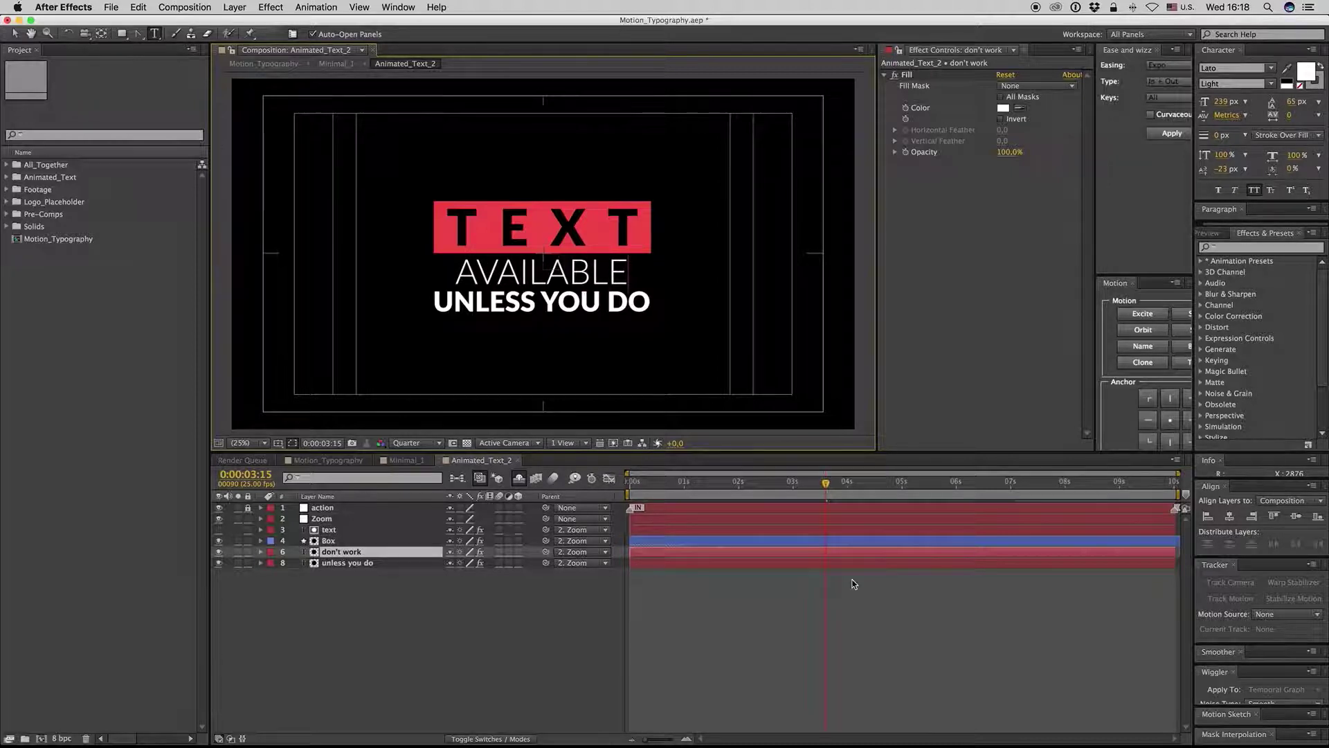
key("KP_Enter")
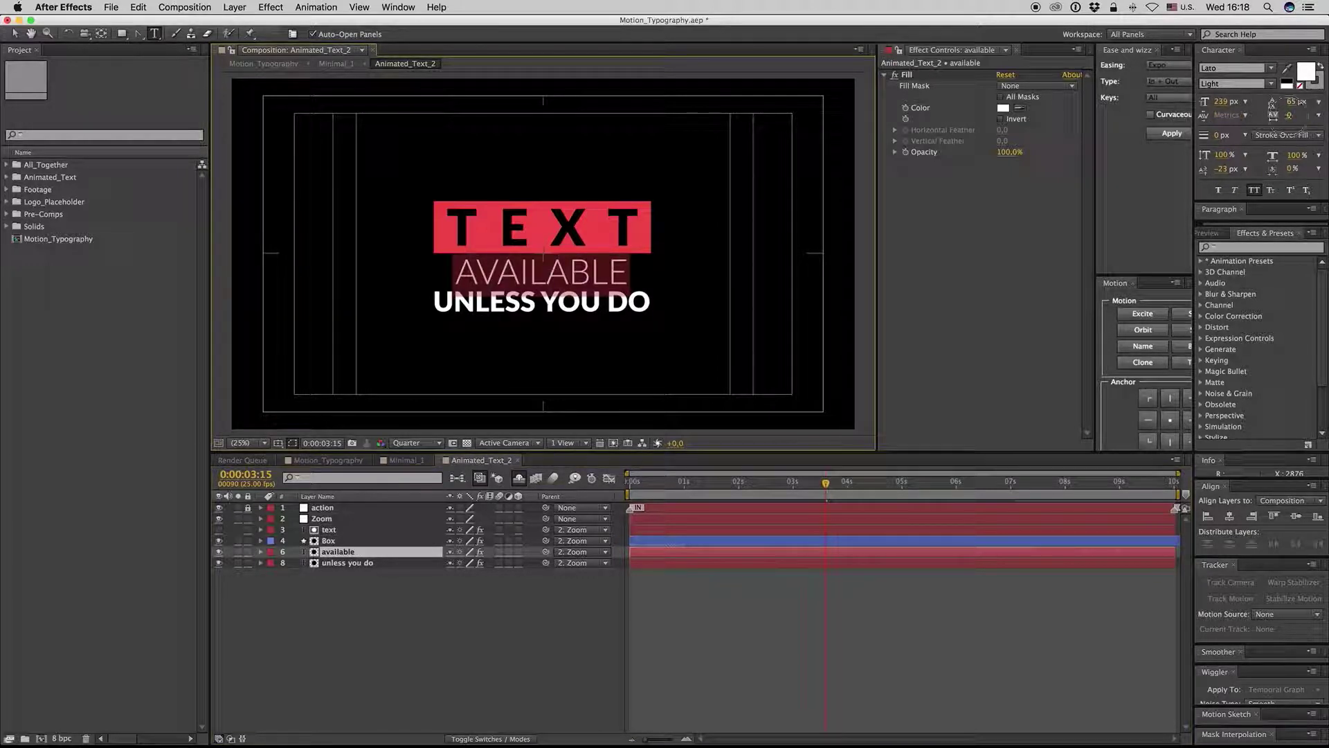
left_click_drag(1289, 116, 1326, 107)
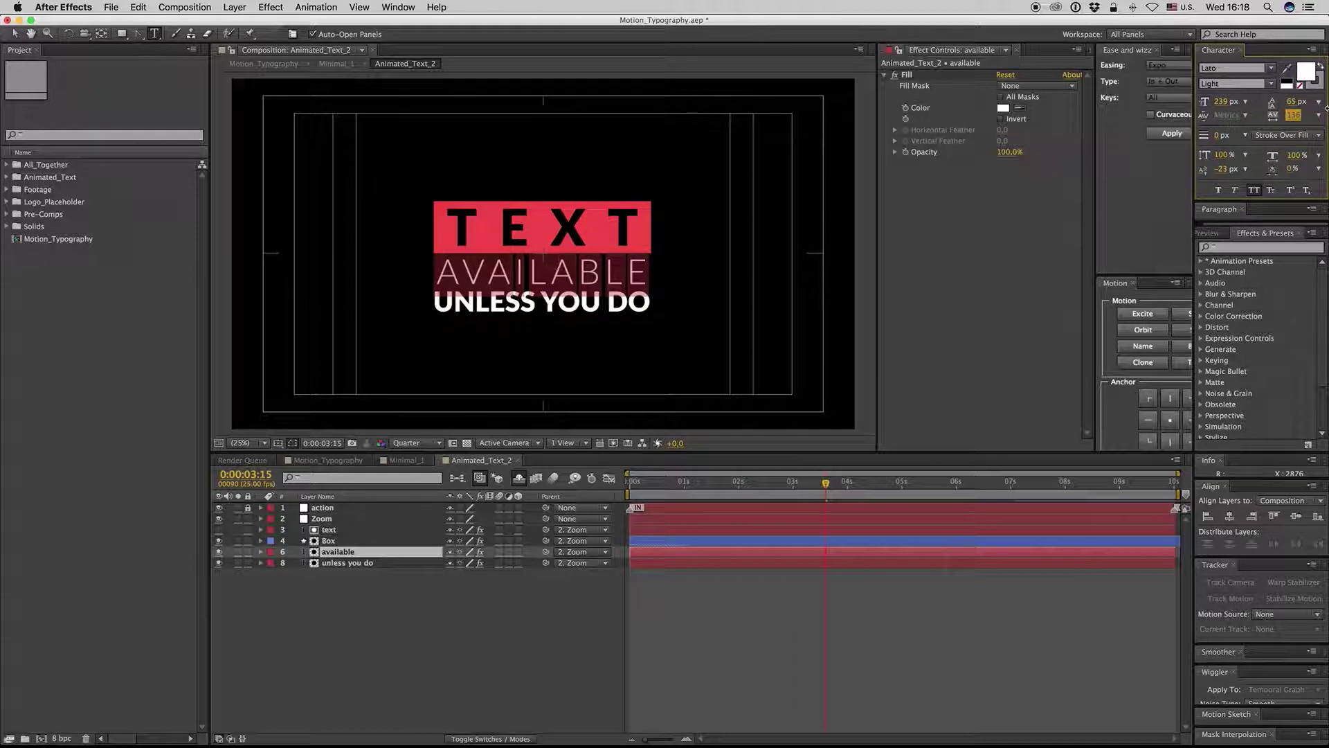
left_click(273, 664)
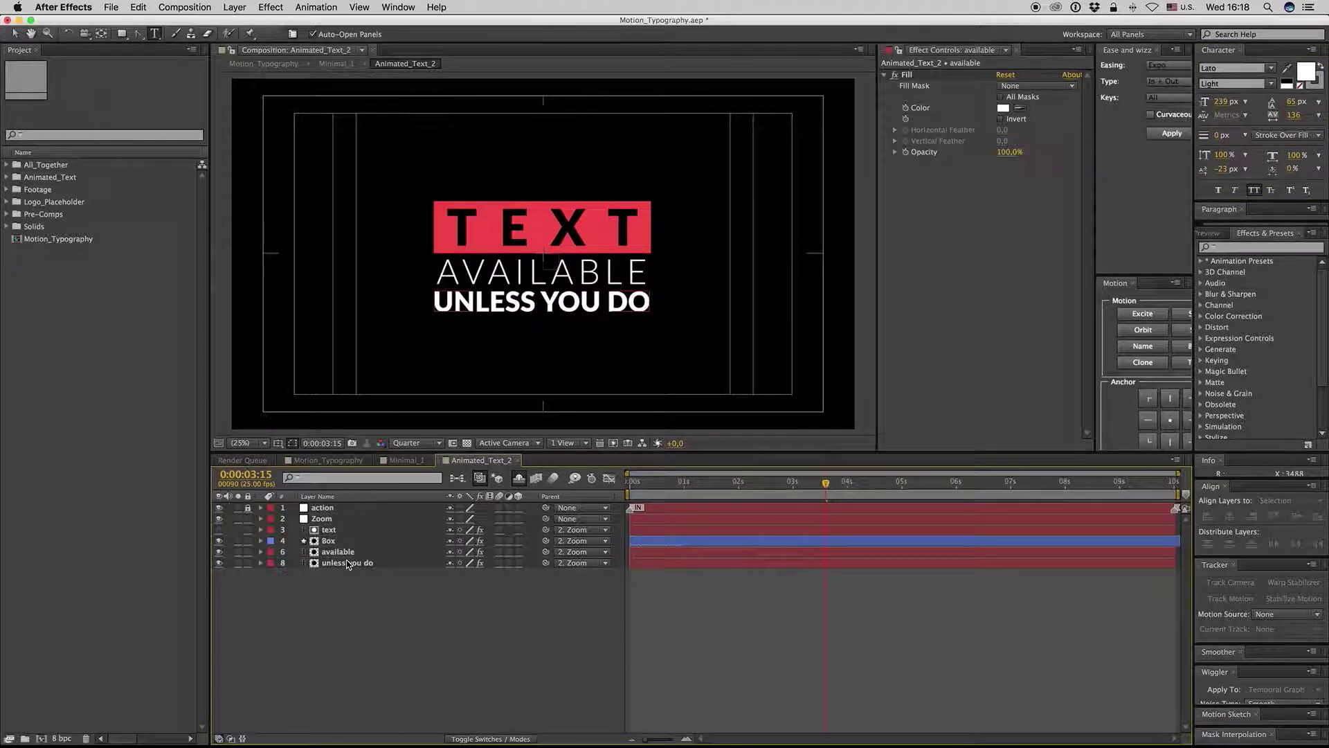
Change the last line to 'ON THE WEB', widen its tracking, and keep Black weight after trying Bold and Light.
left_click(347, 563)
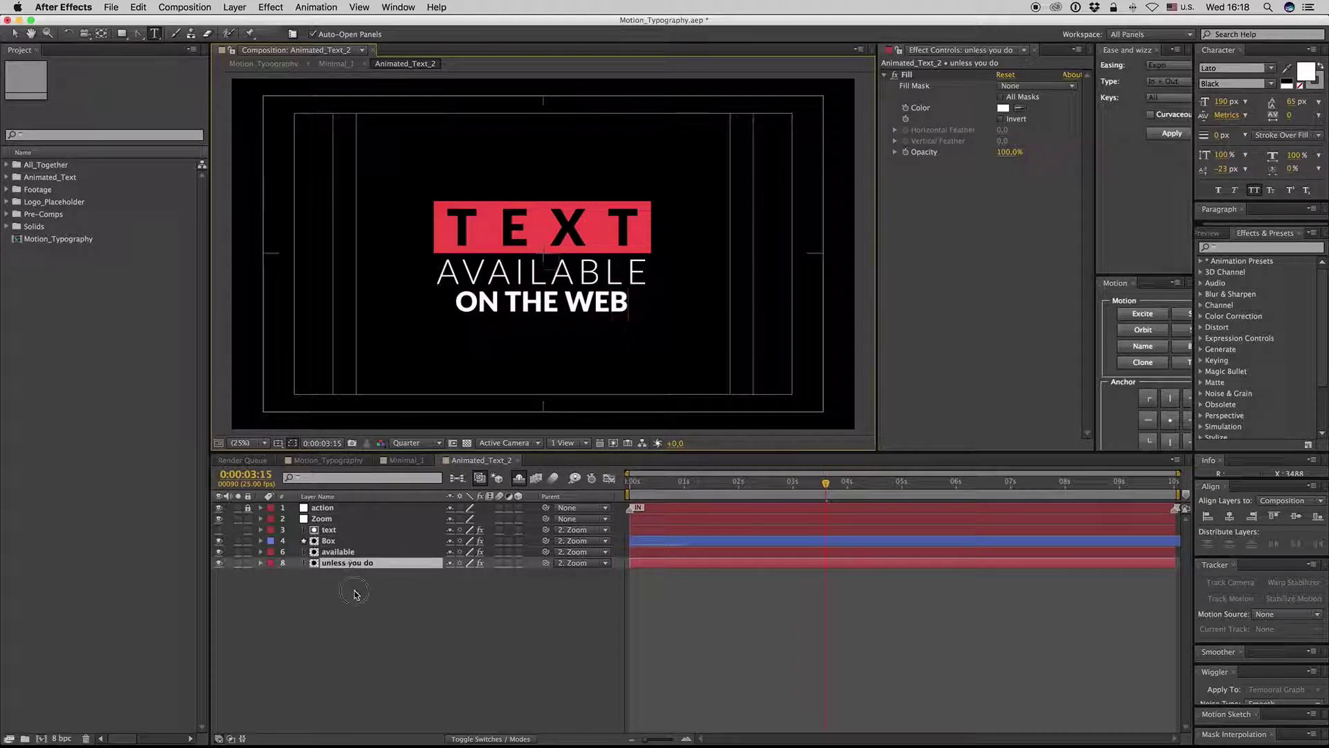
left_click(341, 564)
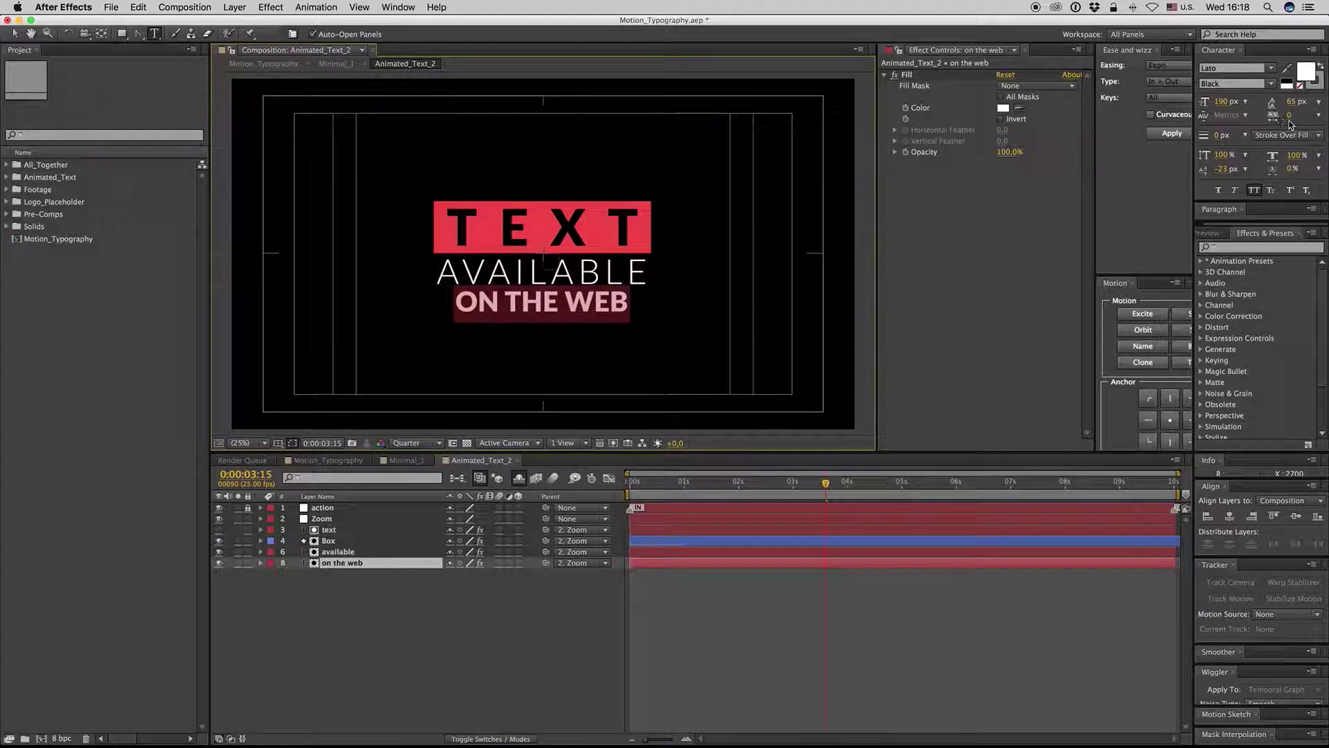
mouse_move(1289, 115)
left_mouse_down()
mouse_move(1325, 111)
mouse_move(1285, 119)
mouse_move(1308, 115)
left_mouse_up()
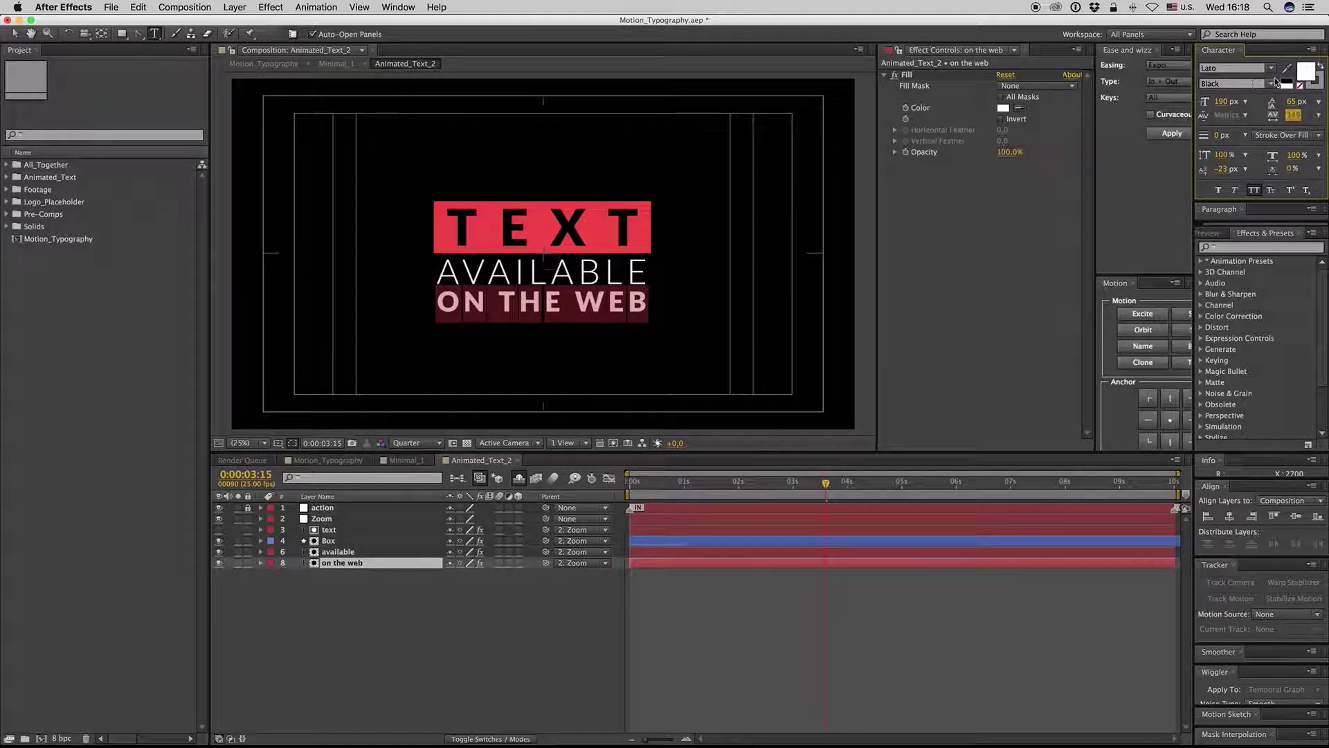
left_click(1273, 83)
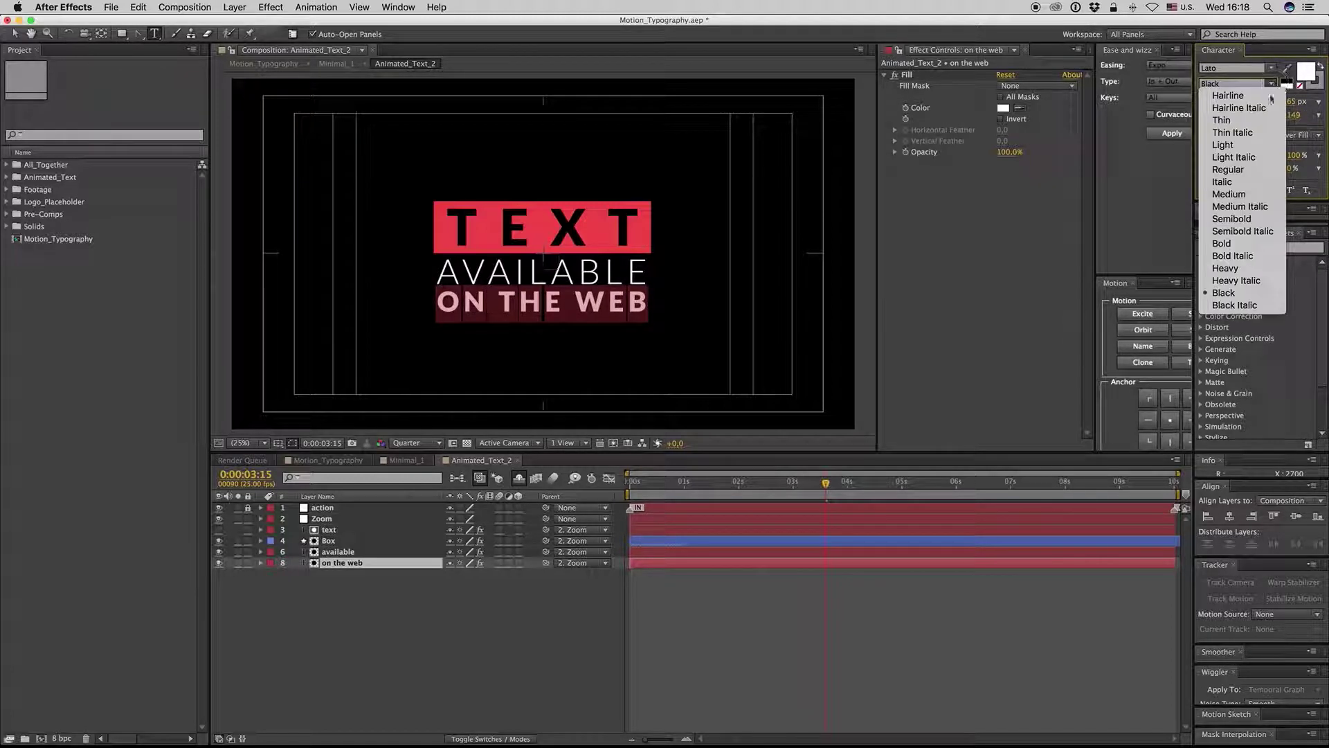
left_click(1239, 243)
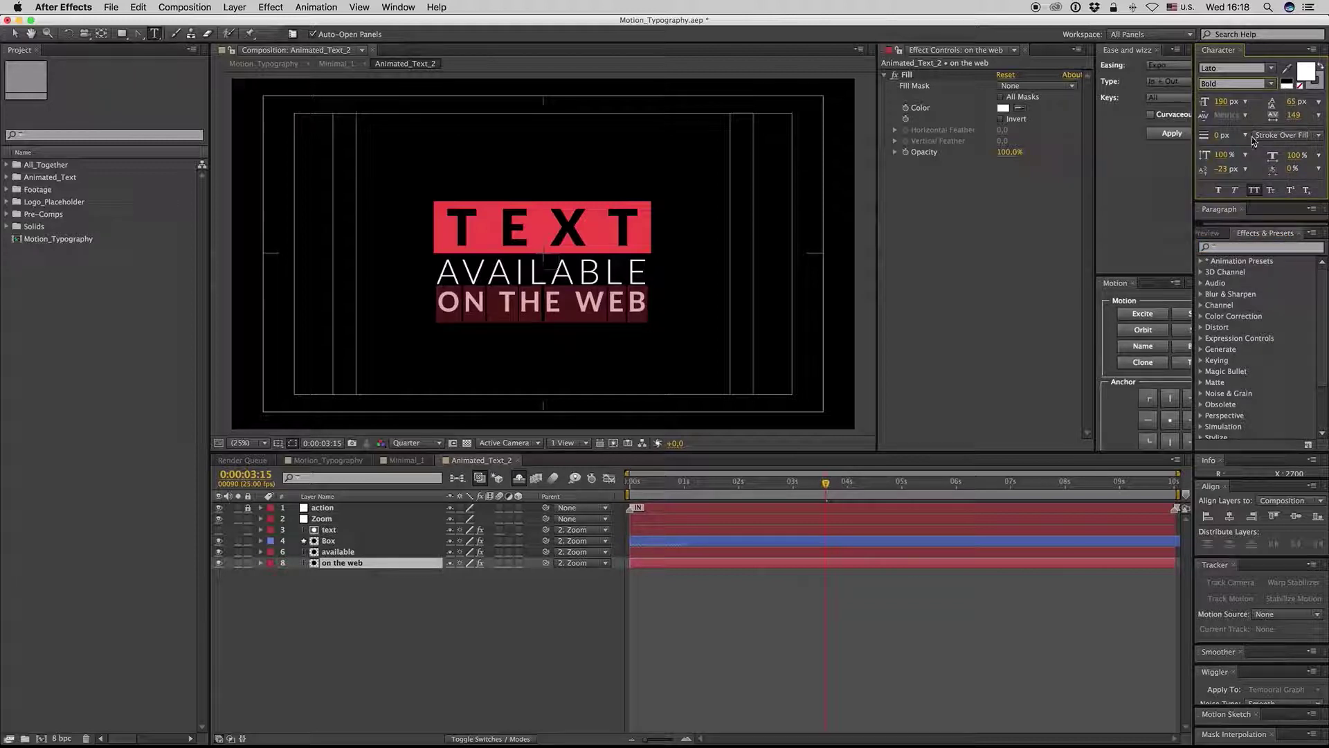
left_click(1272, 84)
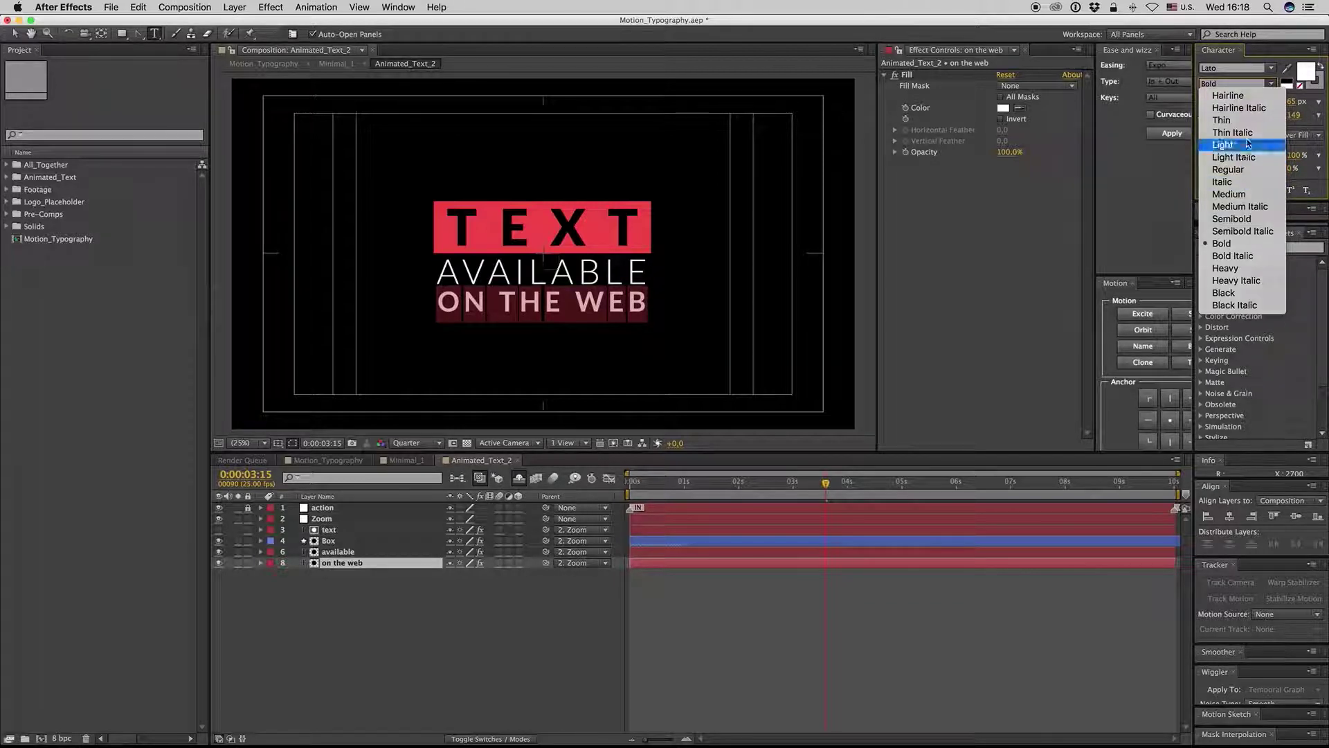
left_click(1239, 139)
left_click(1273, 84)
left_click(1239, 295)
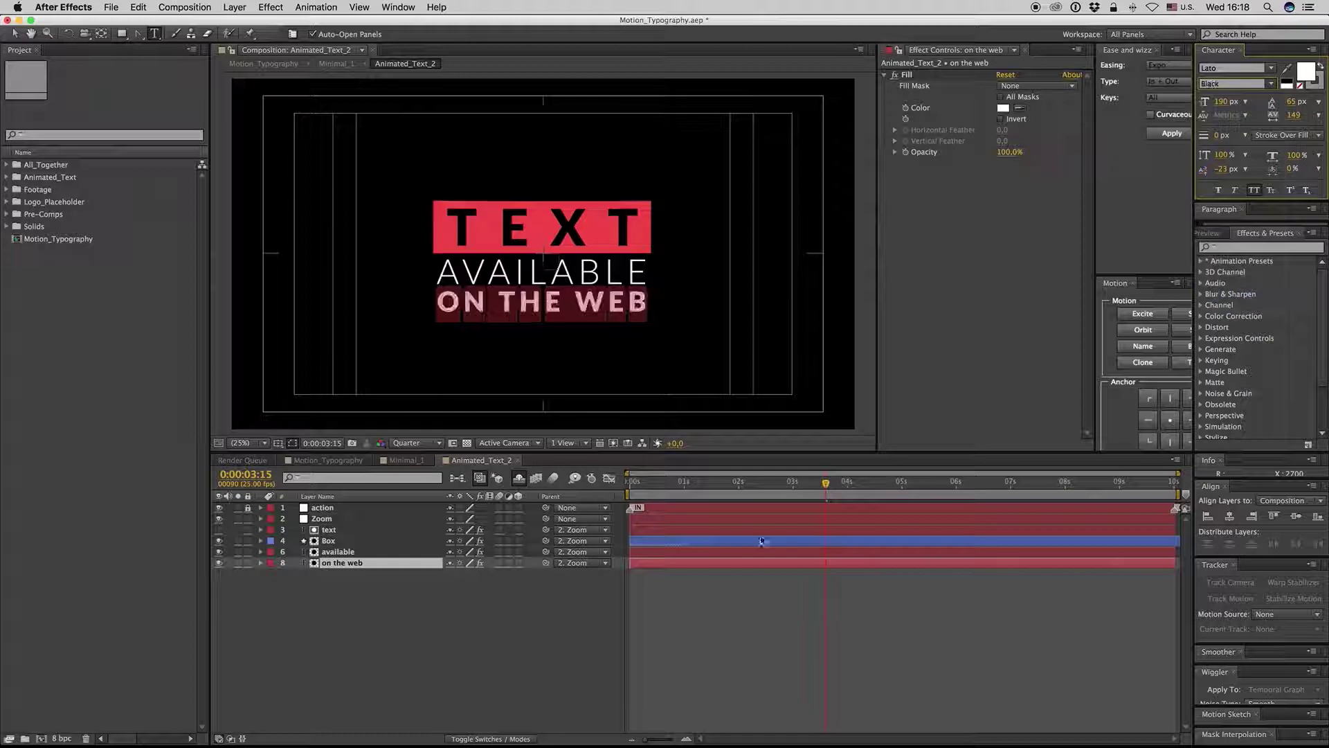
Preview the title at 4 seconds, then return to the Motion_Typography composition.
left_click_drag(666, 484, 1175, 497)
left_click(847, 487)
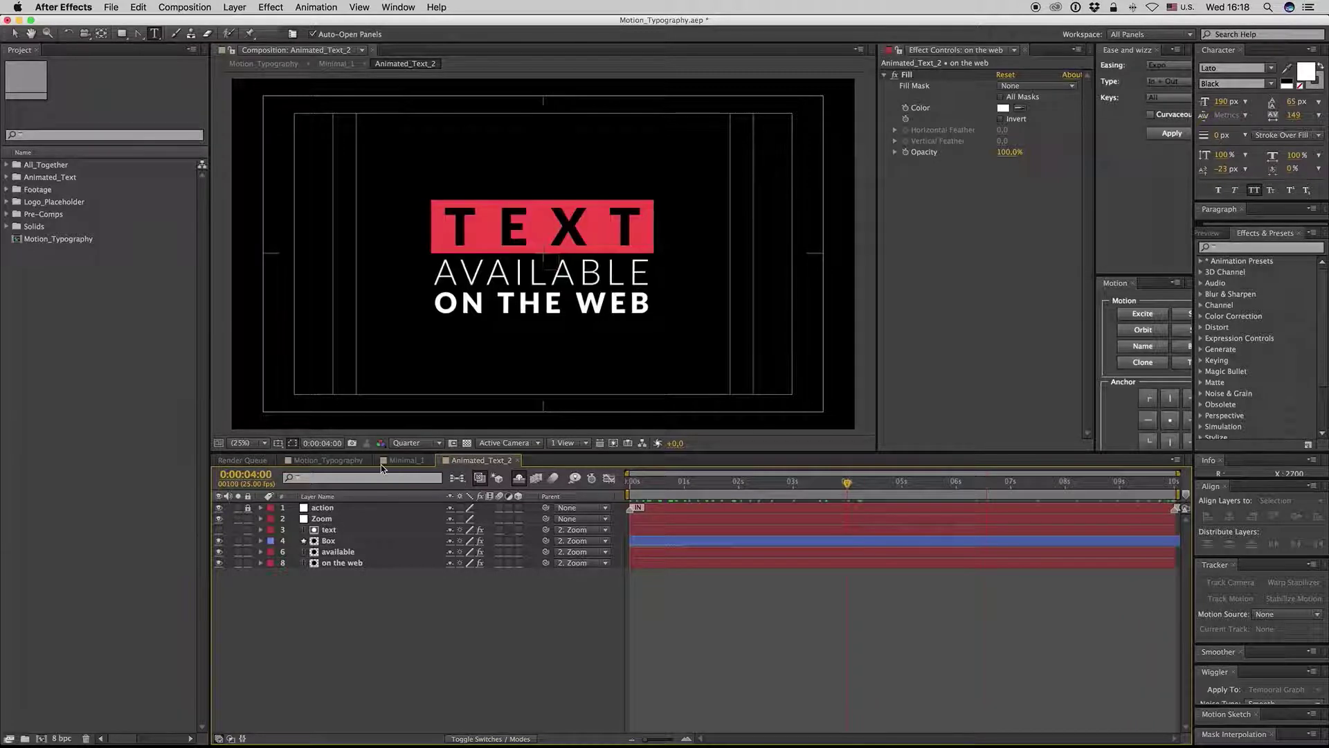
left_click(328, 518)
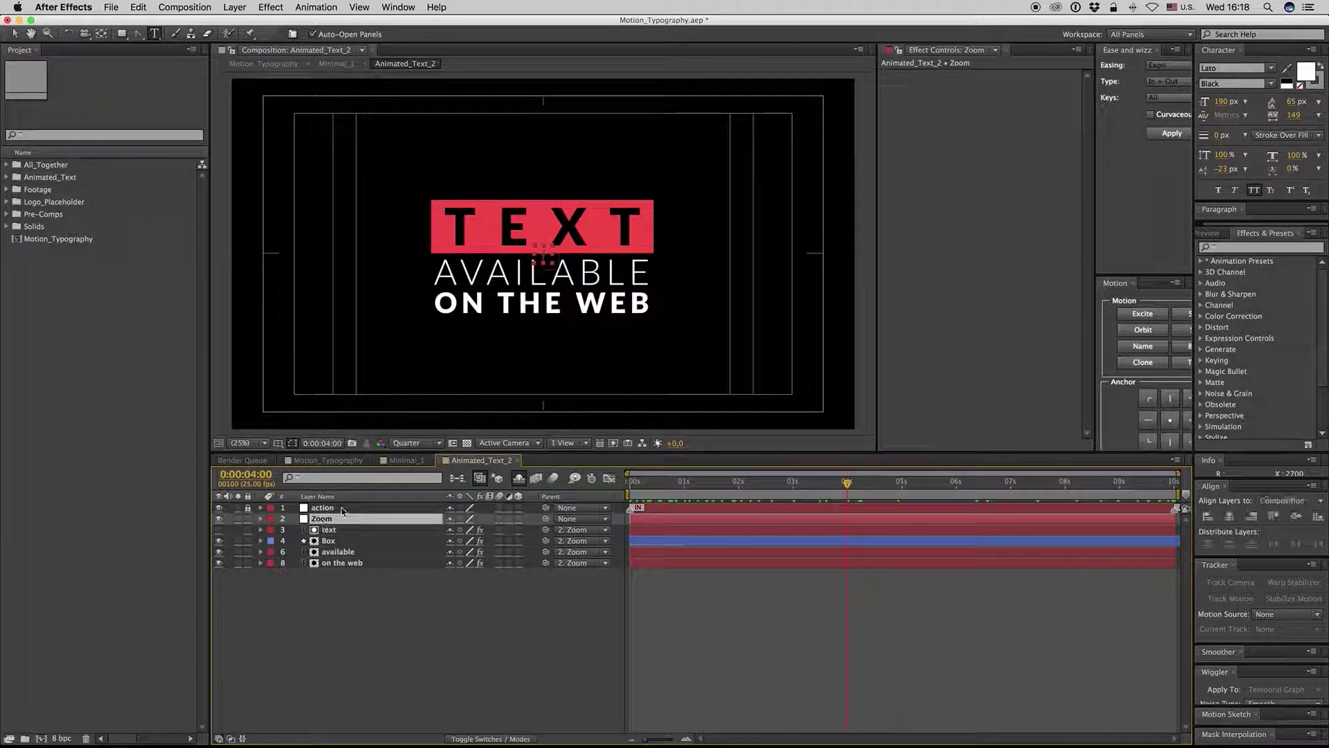
left_click(405, 460)
Jump to the Animated_Text_2 layer's in point in Motion_Typography and zoom the timeline in.
left_click(339, 460)
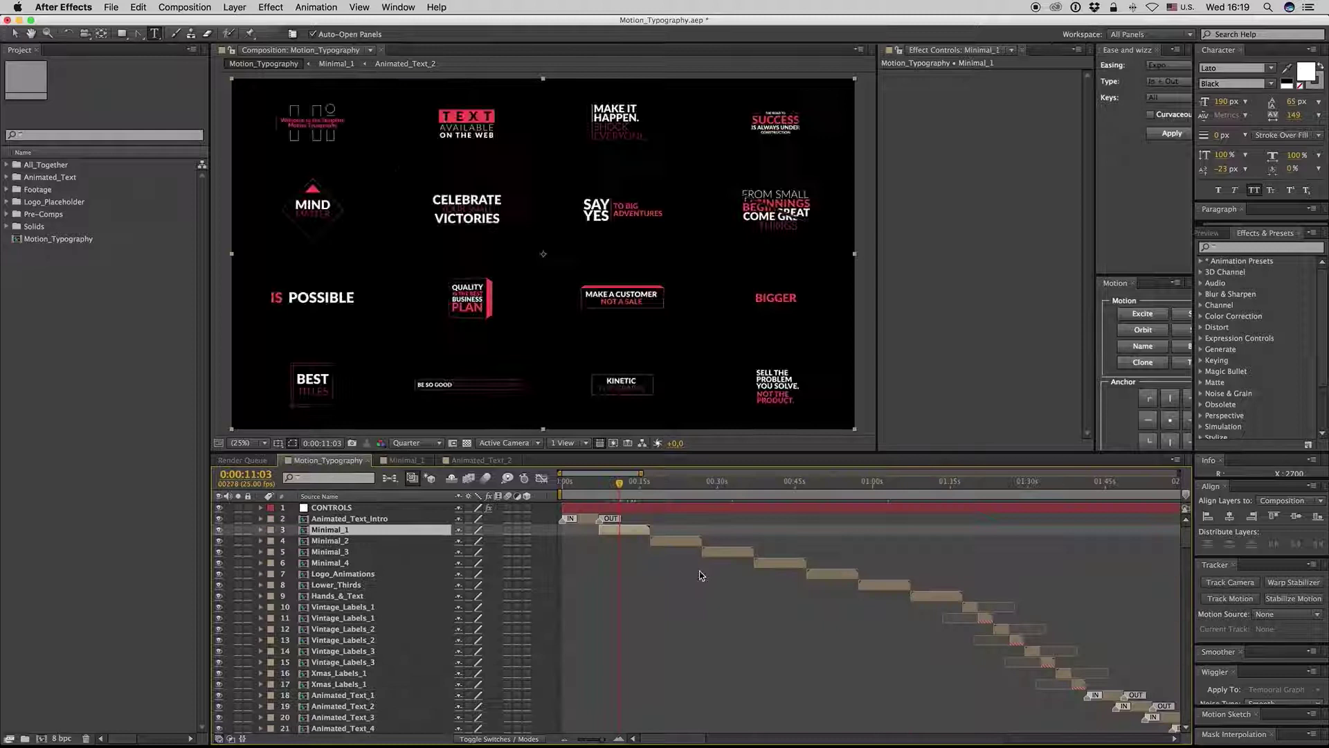
scroll(1180, 547, "down", 6)
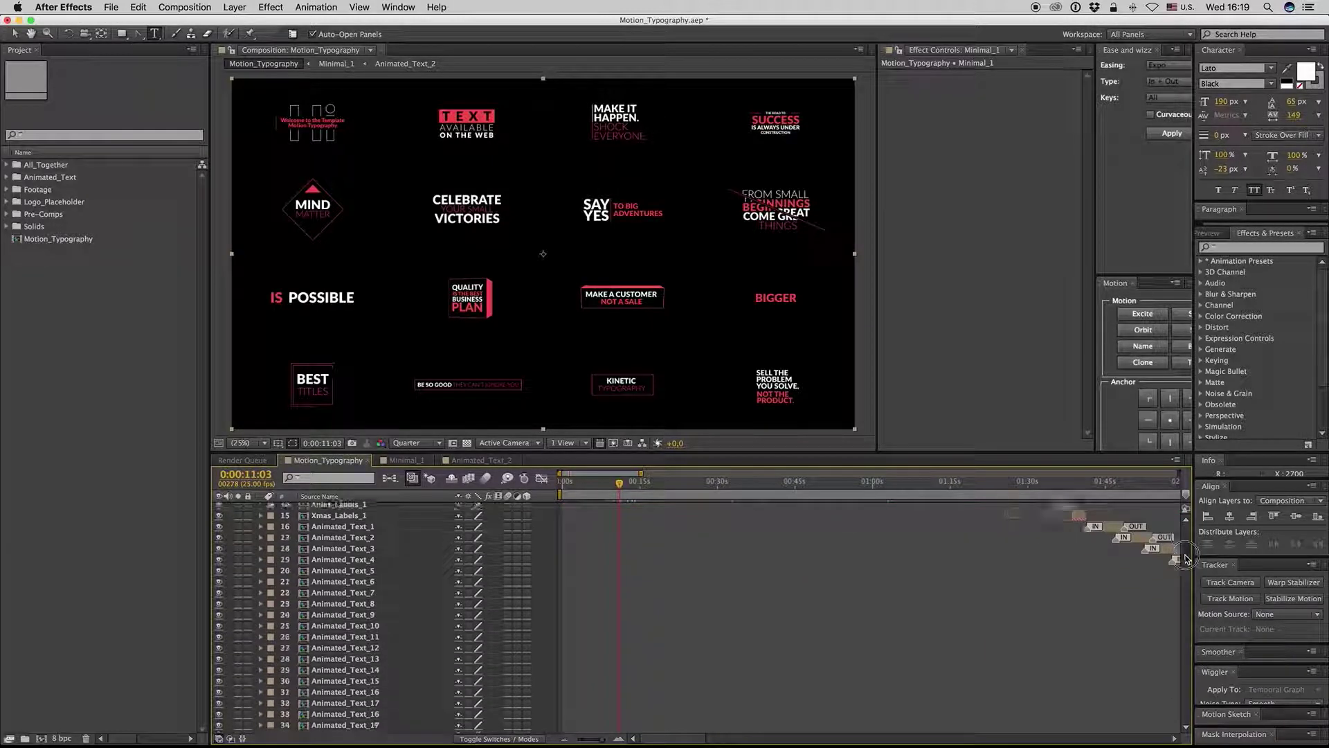
left_click(370, 515)
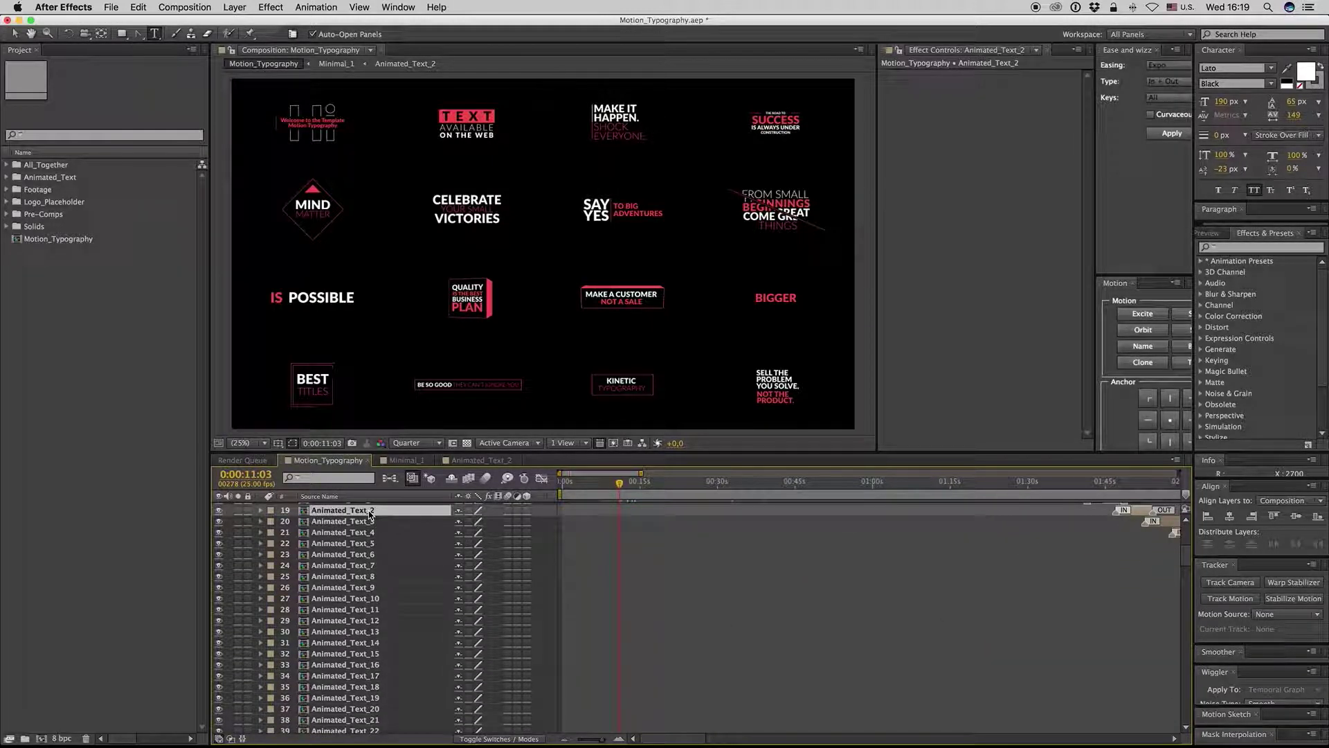
key("i")
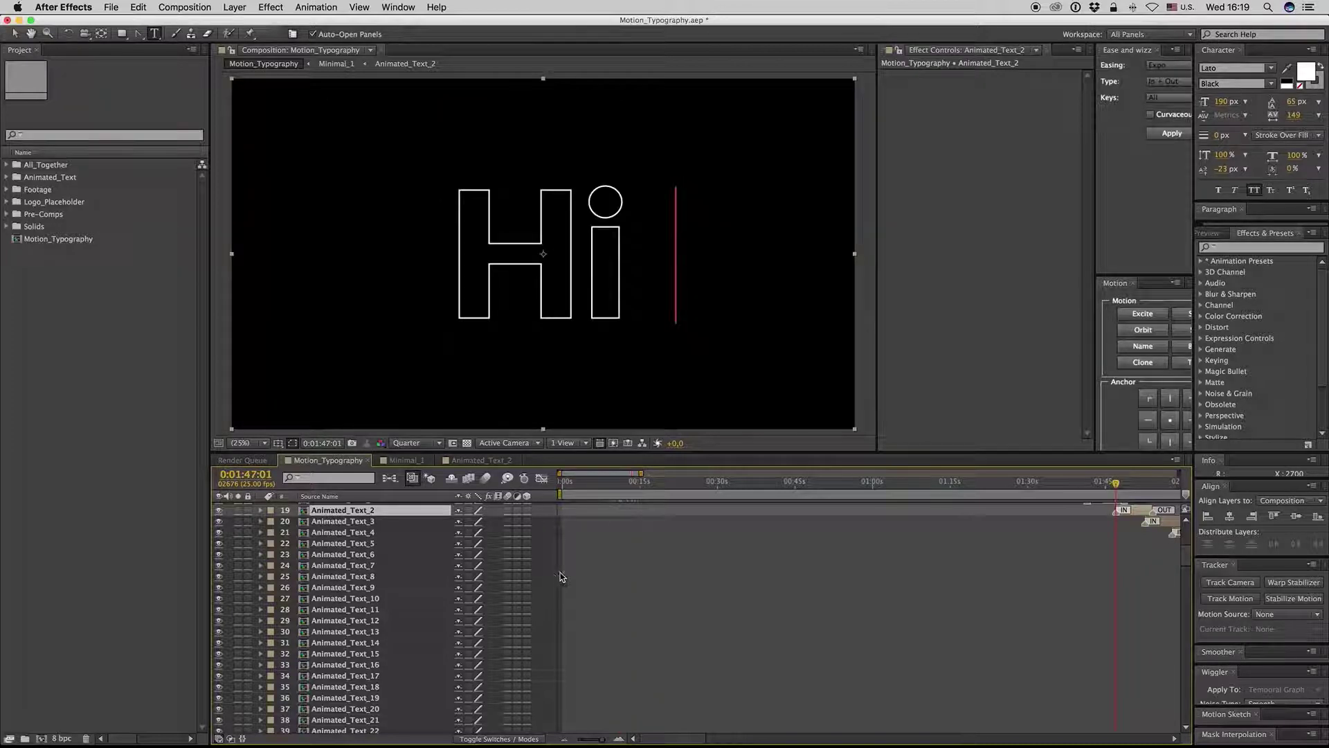
key("equal")
key("equal")
Pan and rezoom the timeline, then set the current time to about 1:50.
key("space")
left_click_drag(602, 636, 565, 641)
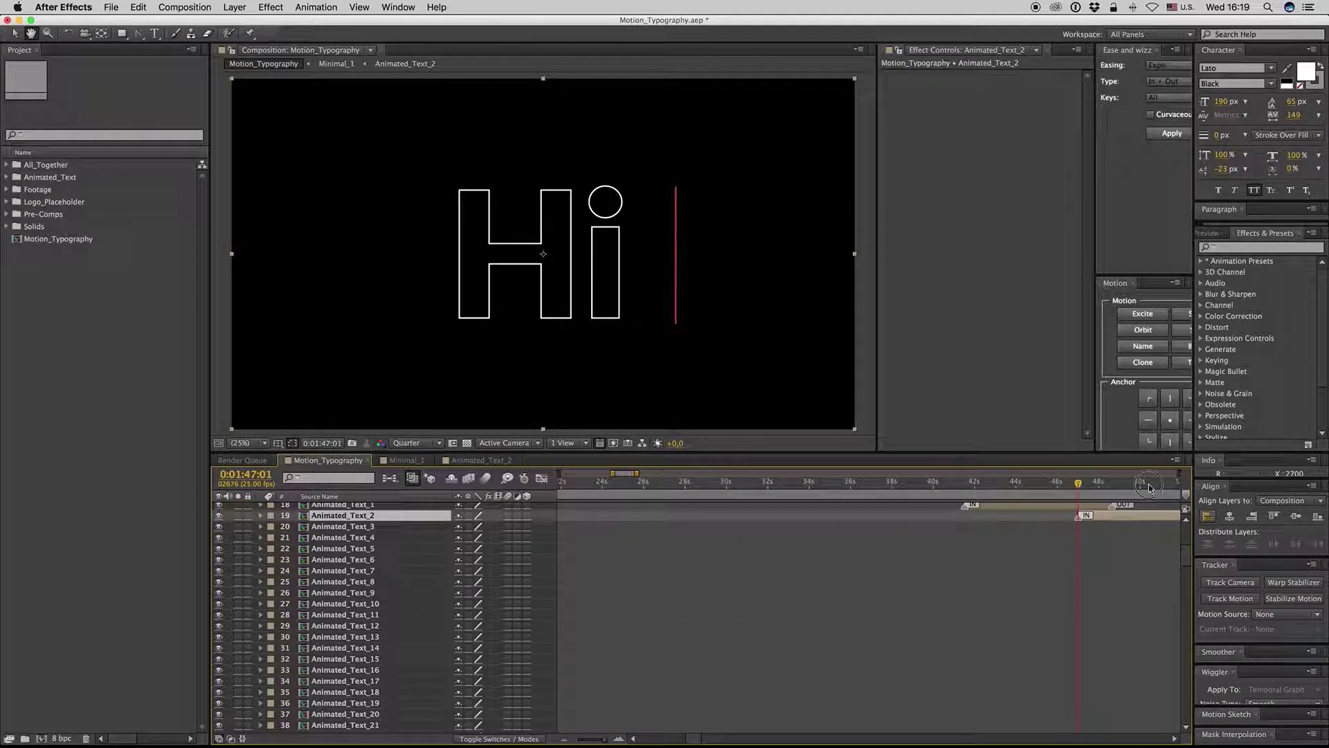
key("super+t")
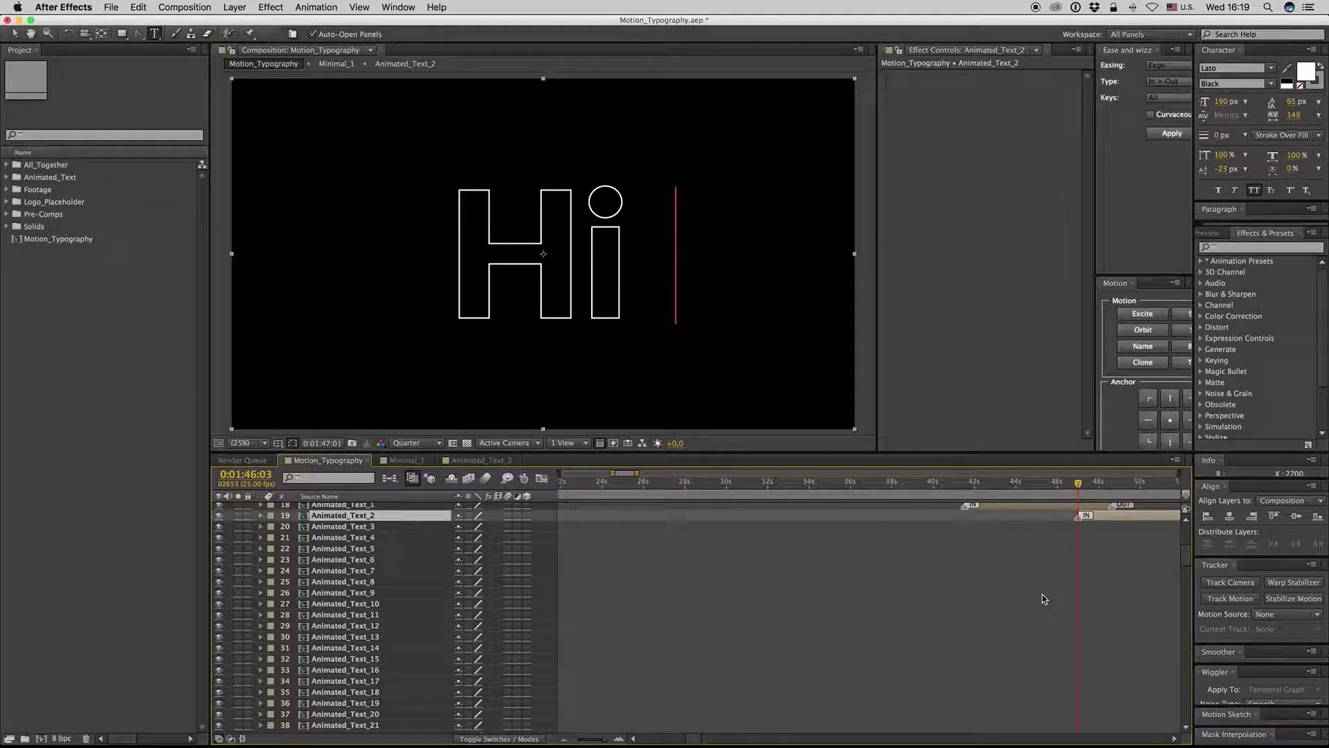
scroll(1044, 599, "right", 3)
key("minus")
key("minus")
key("minus")
key("minus")
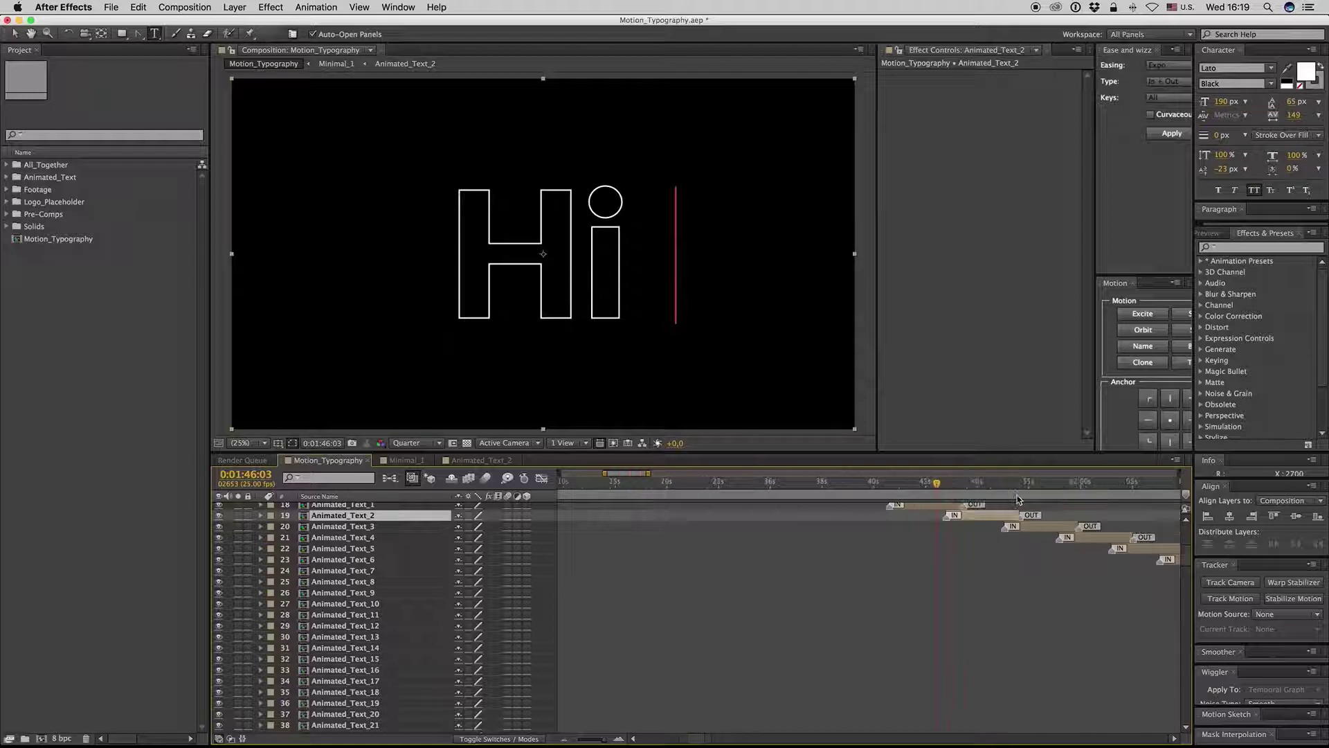
key("equal")
key("equal")
key("equal")
scroll(865, 491, "up", 3)
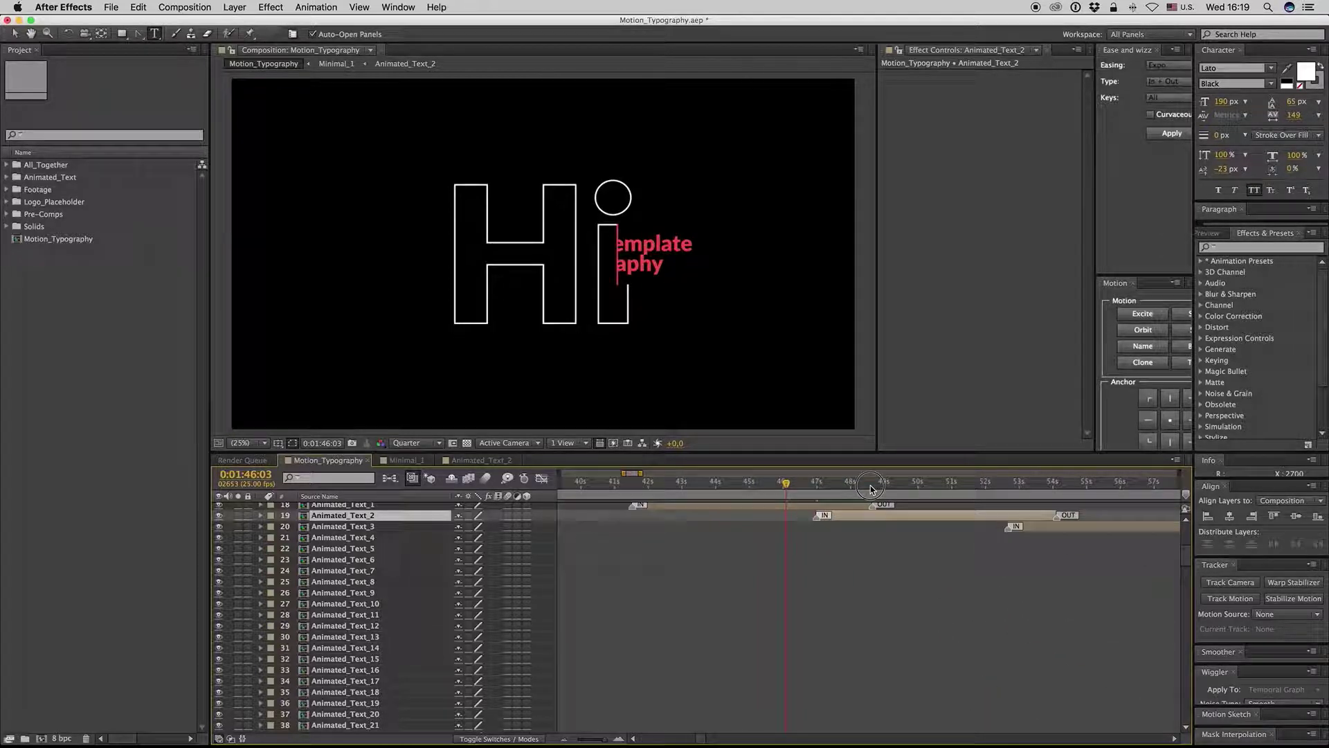
left_click(927, 489)
left_click(927, 488)
Create a new 3840×2160 composition, Comp 1, with Lock Aspect Ratio checked.
left_click(185, 8)
left_click(187, 21)
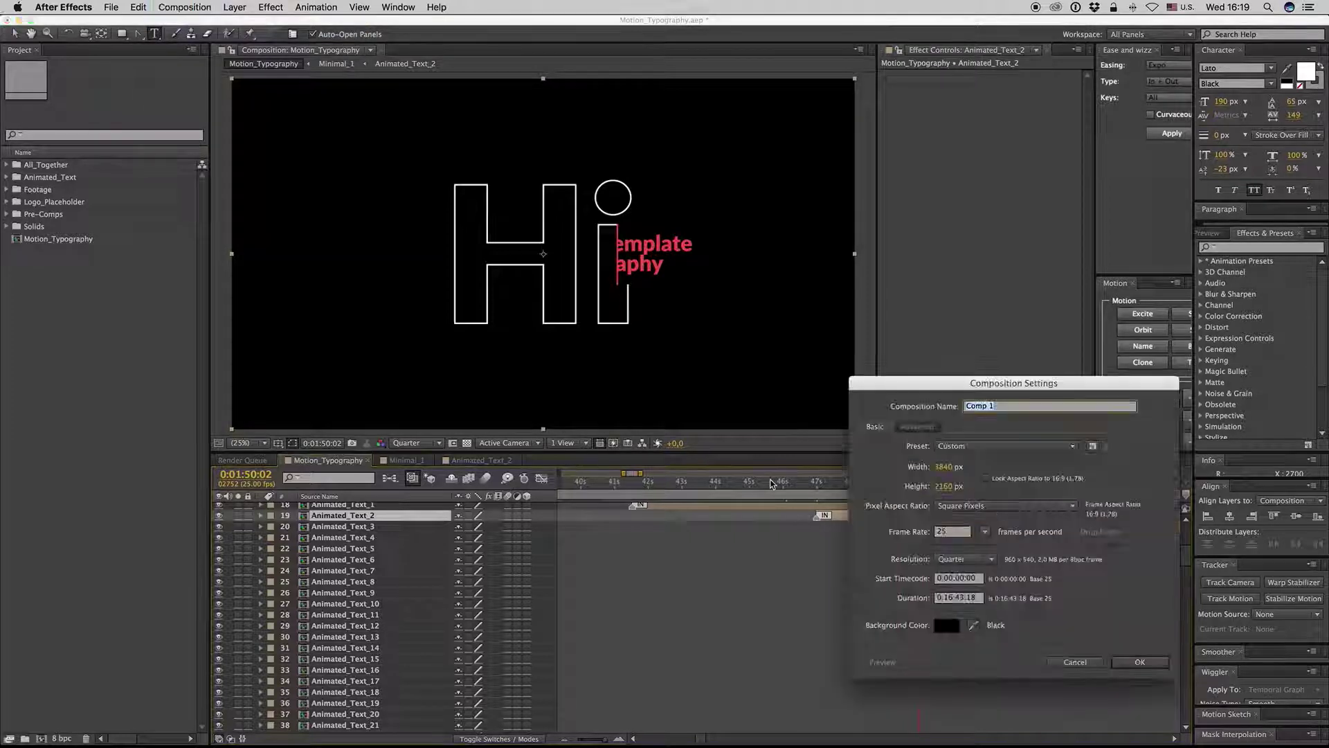
left_click(987, 479)
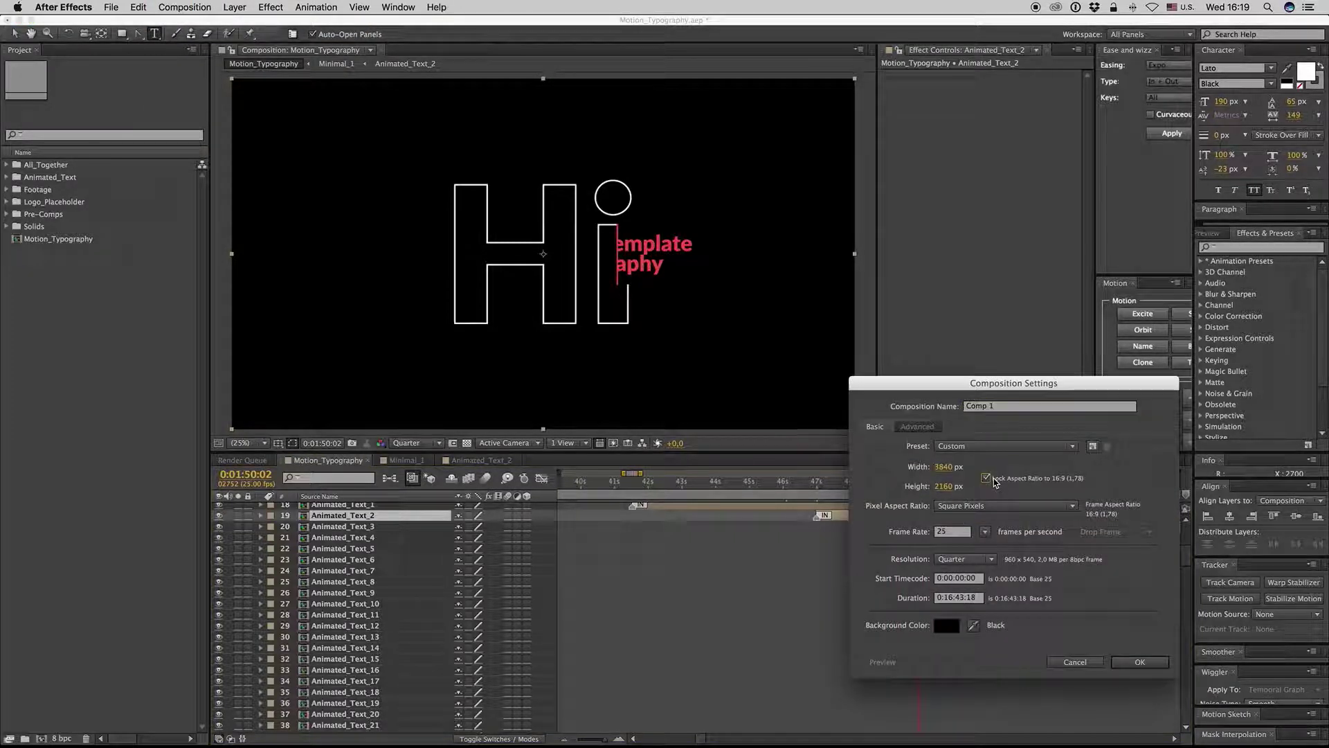
left_click(1135, 662)
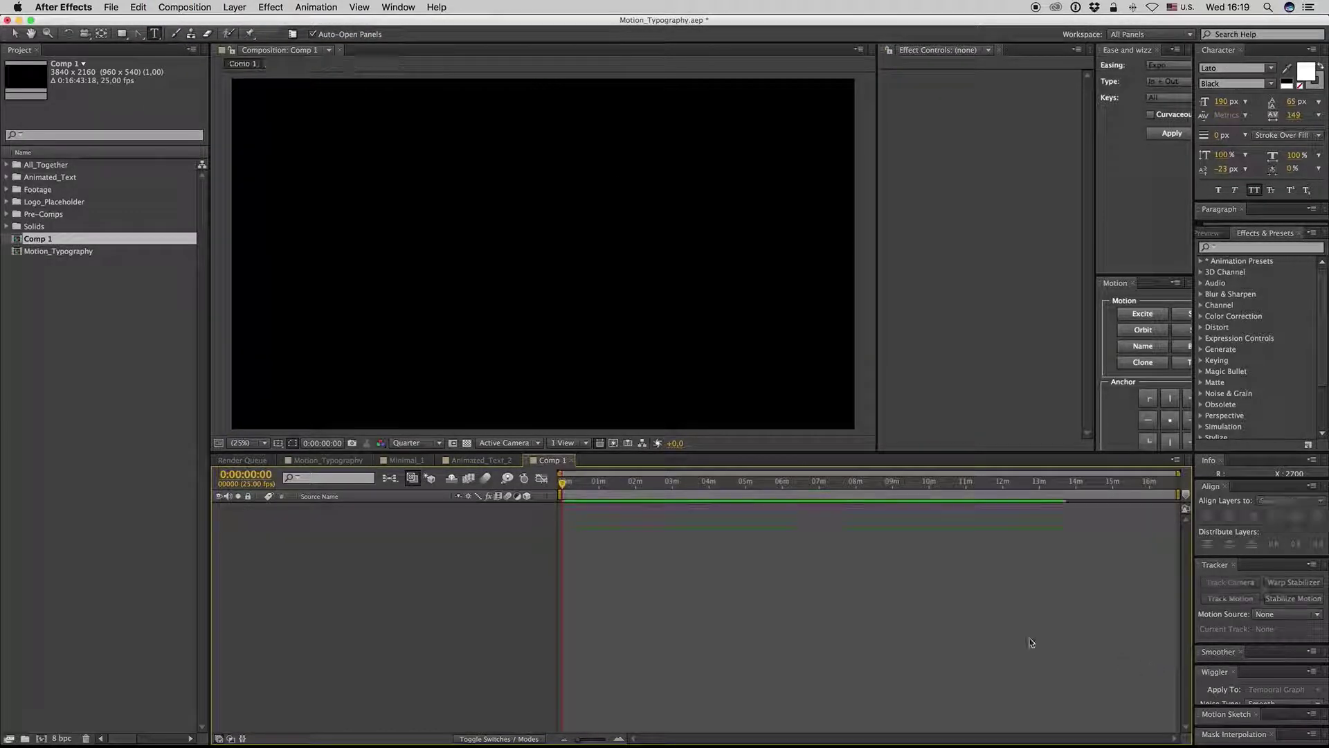
Close the Animated_Text_2 tab and return to Motion_Typography via Minimal_1.
left_click(483, 461)
left_click(521, 461)
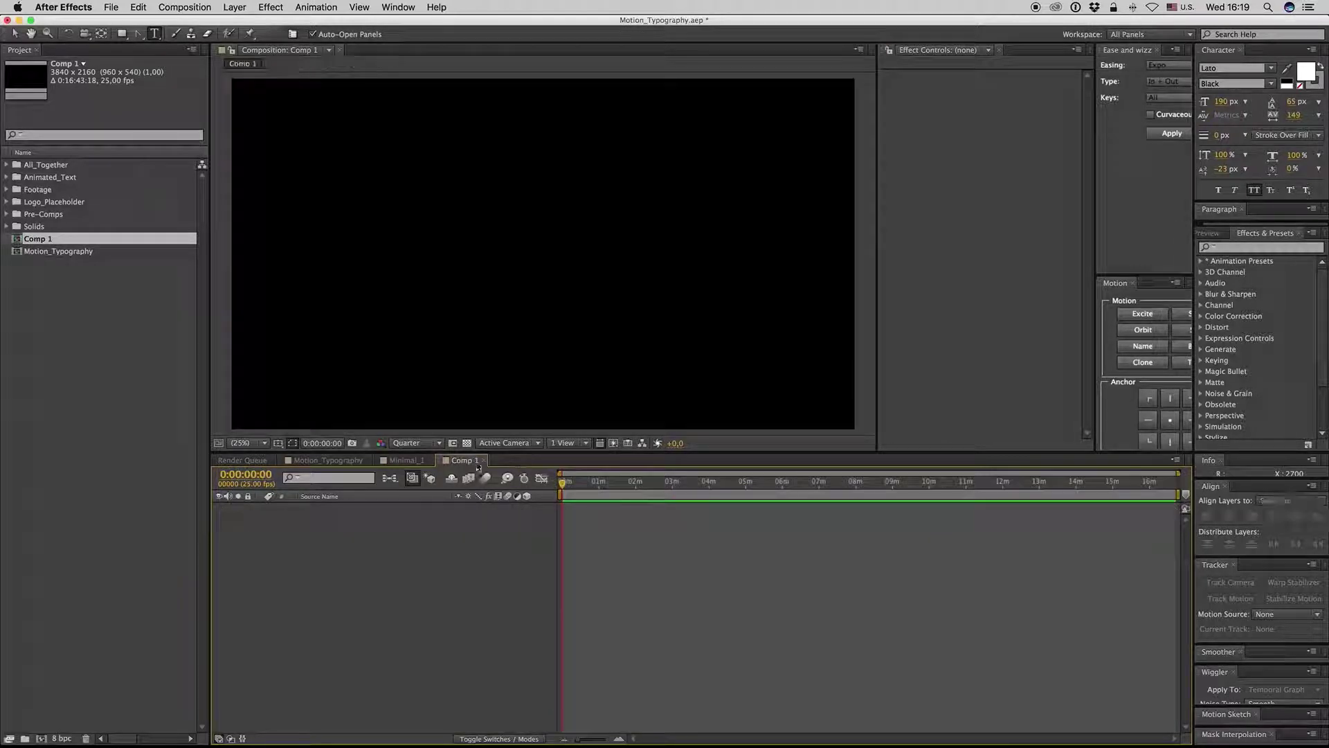
left_click(406, 460)
left_click(319, 462)
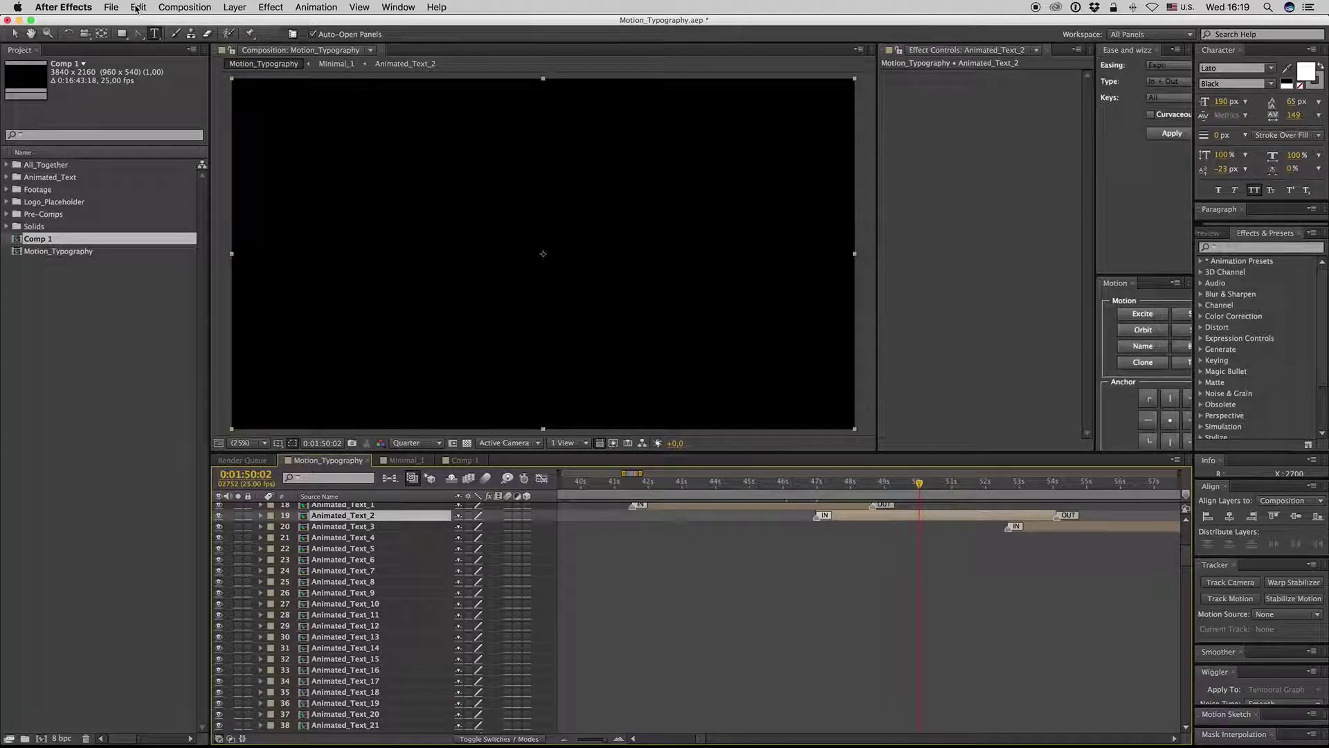
In Comp 1, move the Animated_Text_2 layer's start to 0 and lengthen its out point.
left_click(475, 462)
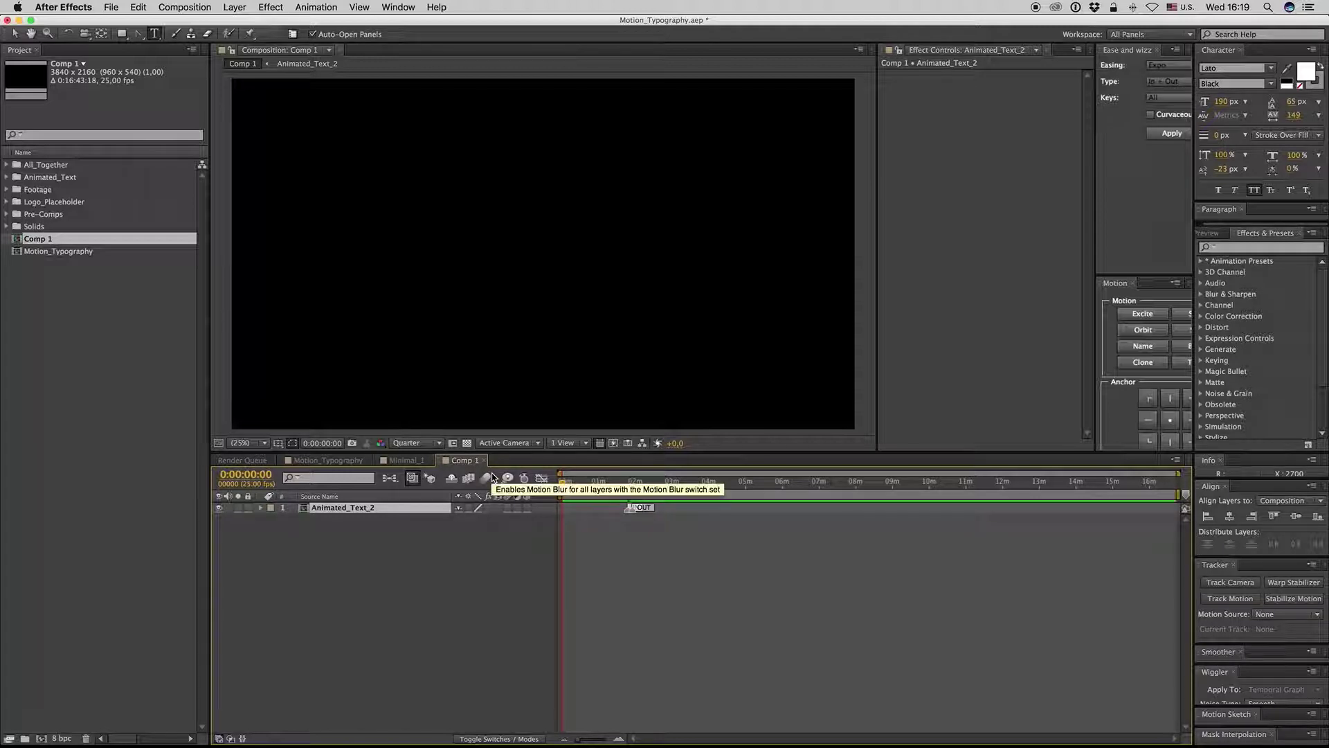
key("bracketleft")
key("equal")
key("equal")
key("equal")
key("equal")
key("equal")
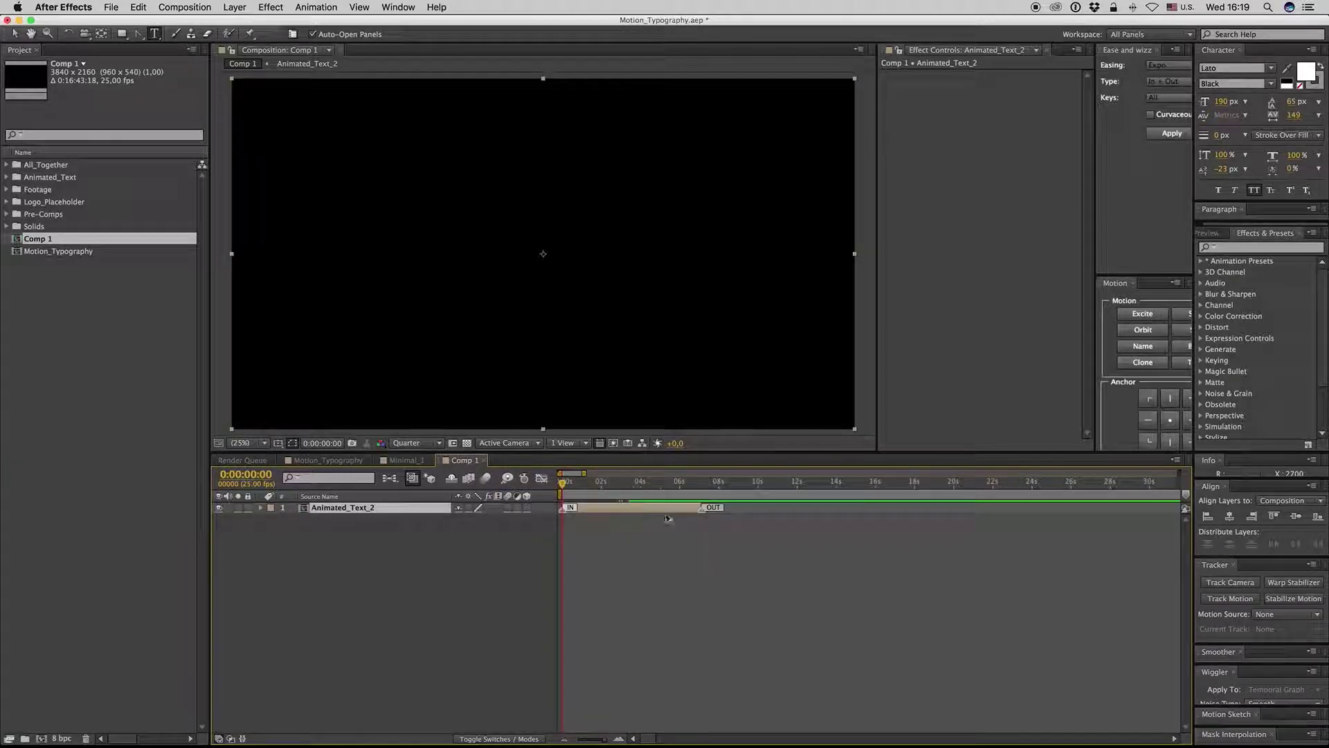
left_click(633, 482)
mouse_move(702, 508)
left_mouse_down()
mouse_move(646, 514)
mouse_move(571, 488)
mouse_move(638, 490)
left_mouse_up()
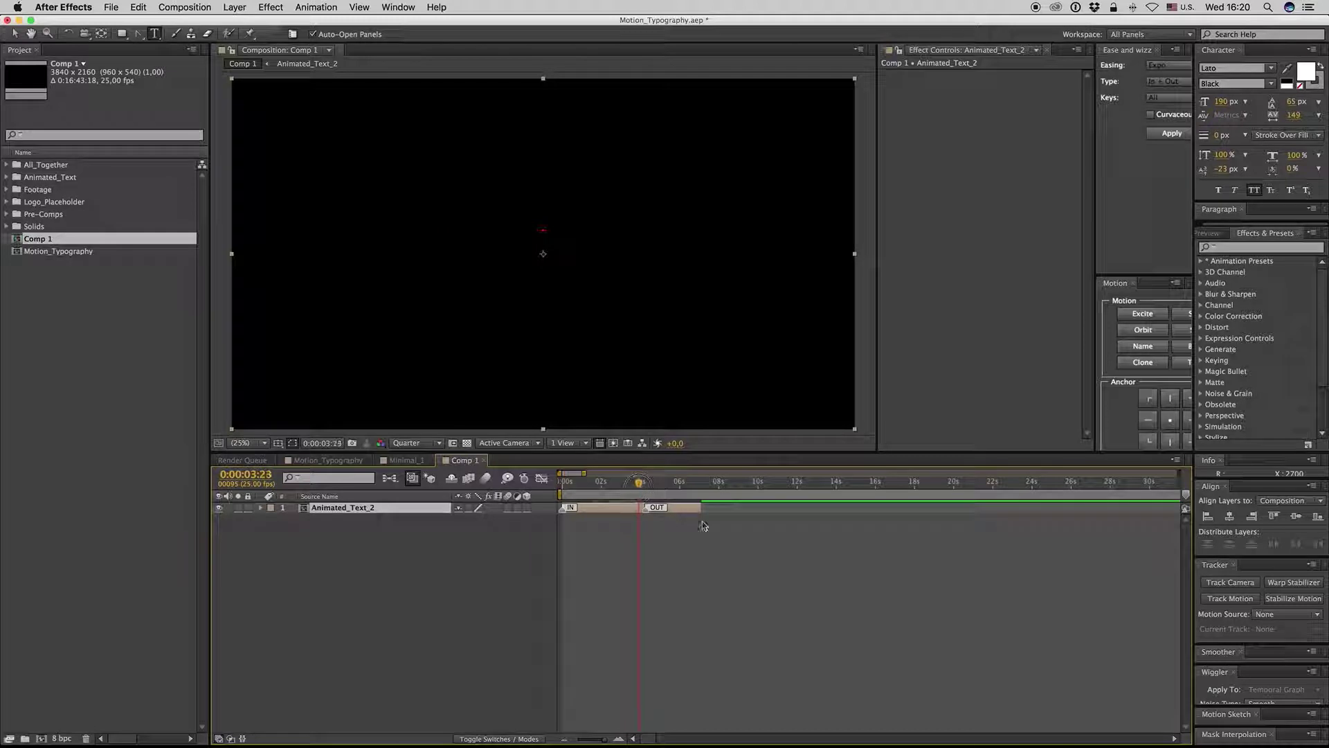
left_click_drag(729, 513, 769, 510)
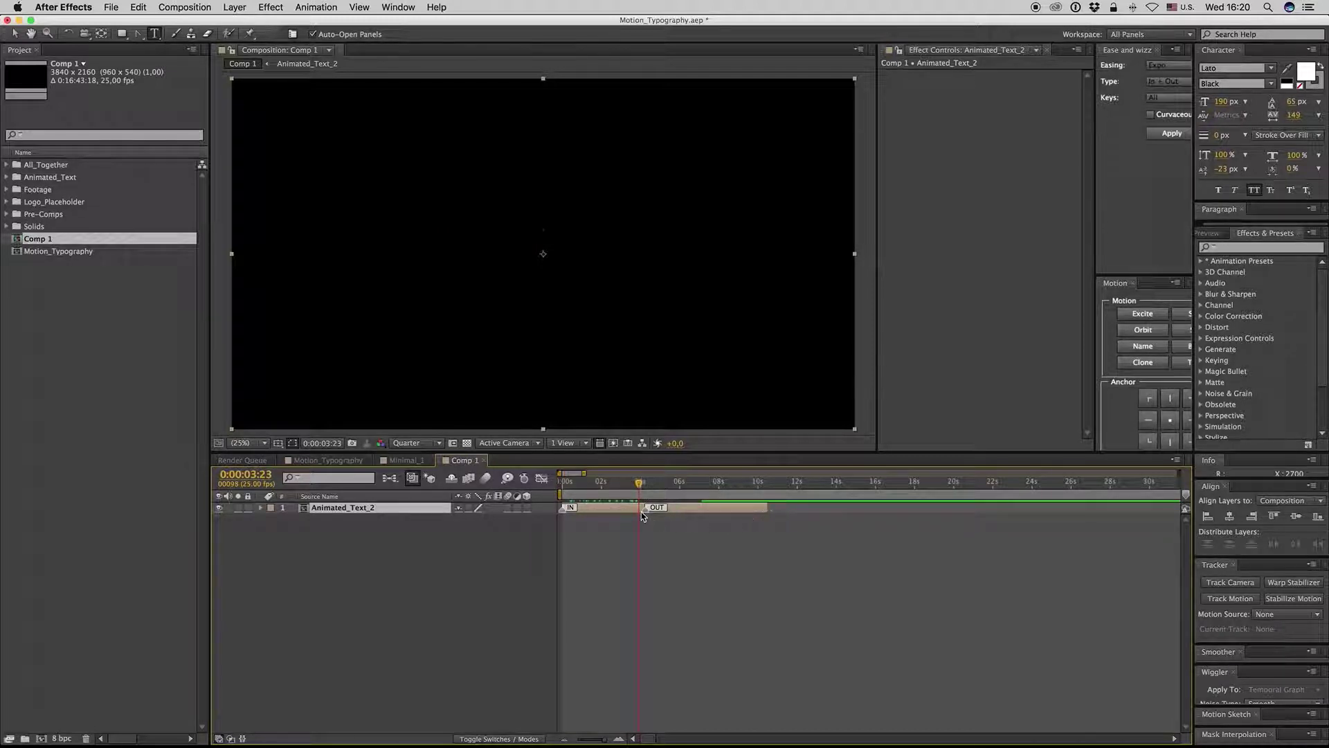
left_click_drag(646, 516, 758, 510)
Preview the title and extend the layer much later so the whole title plays.
left_click(653, 485)
left_click_drag(653, 485, 721, 494)
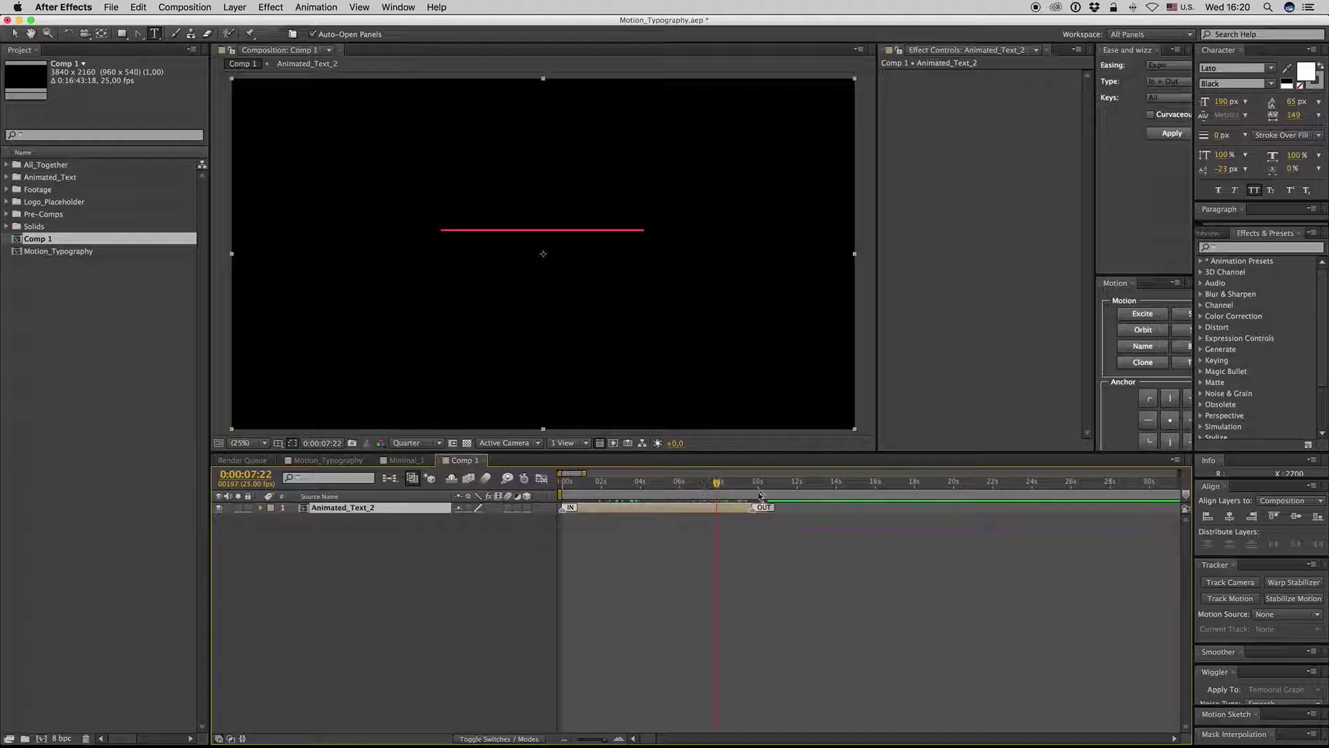
left_click_drag(753, 507, 737, 507)
left_click_drag(843, 512, 955, 514)
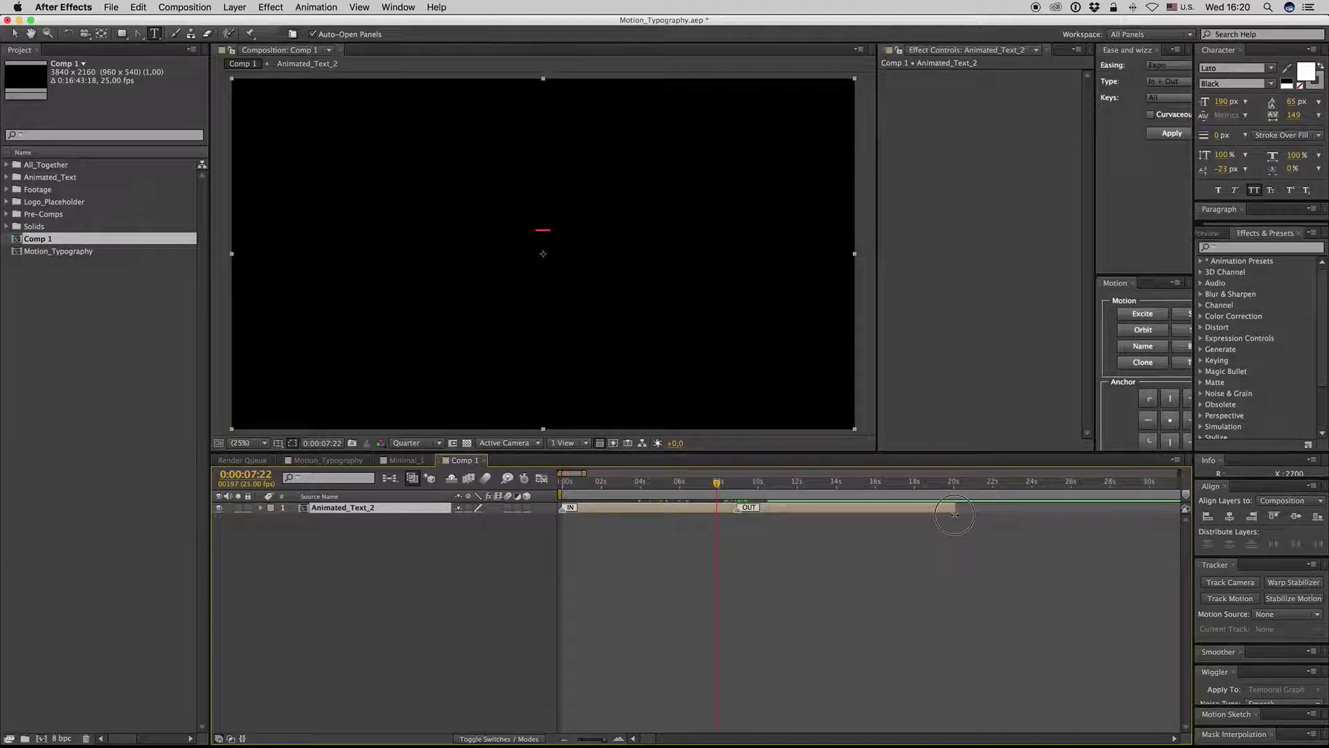
left_click_drag(740, 509, 947, 509)
left_click_drag(561, 488, 703, 490)
Play back the title and park the playhead at about 10 seconds.
key("space")
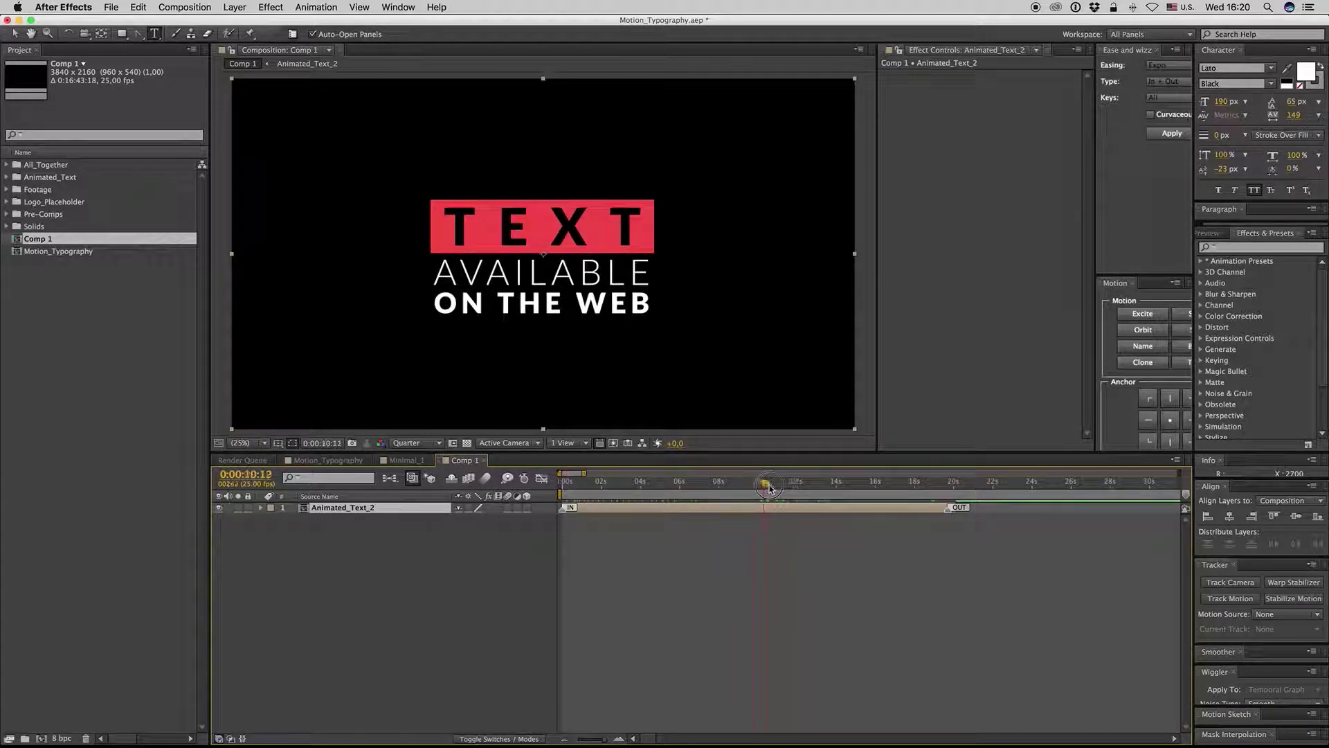
left_click(800, 485)
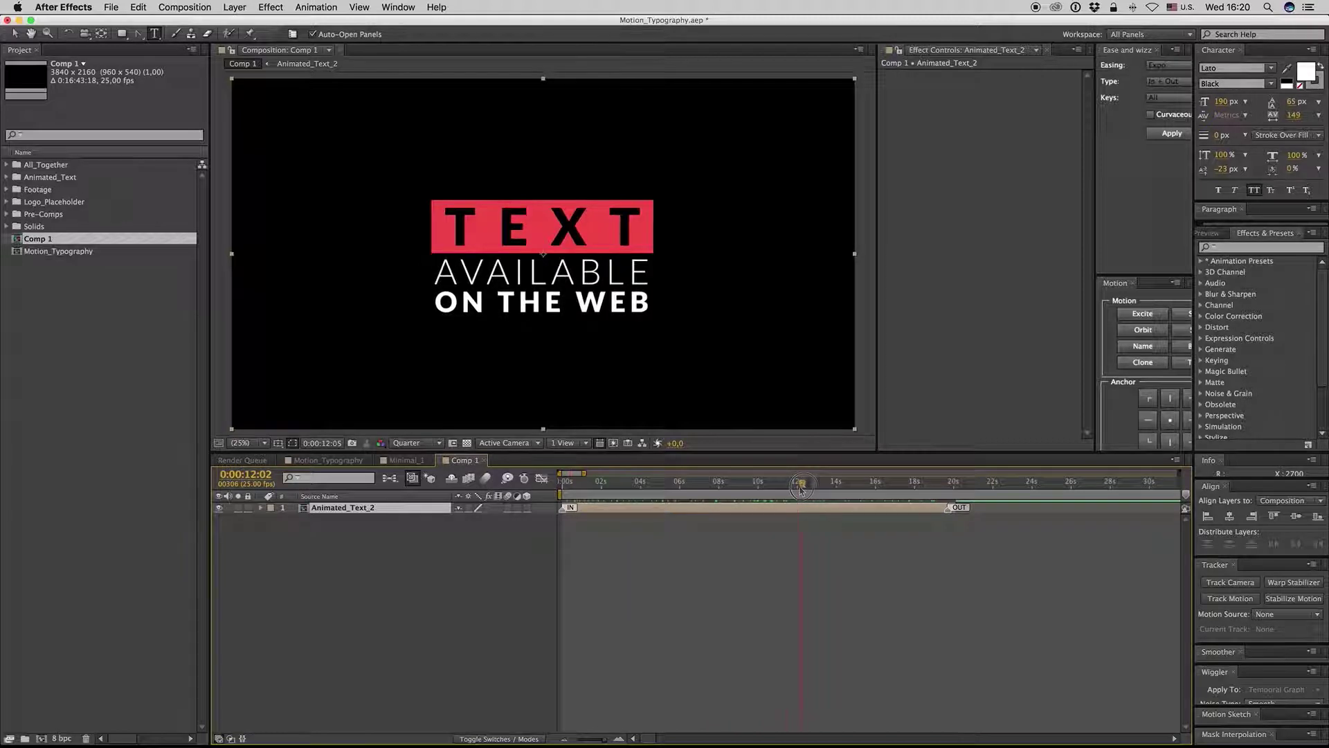
left_click_drag(800, 487, 775, 492)
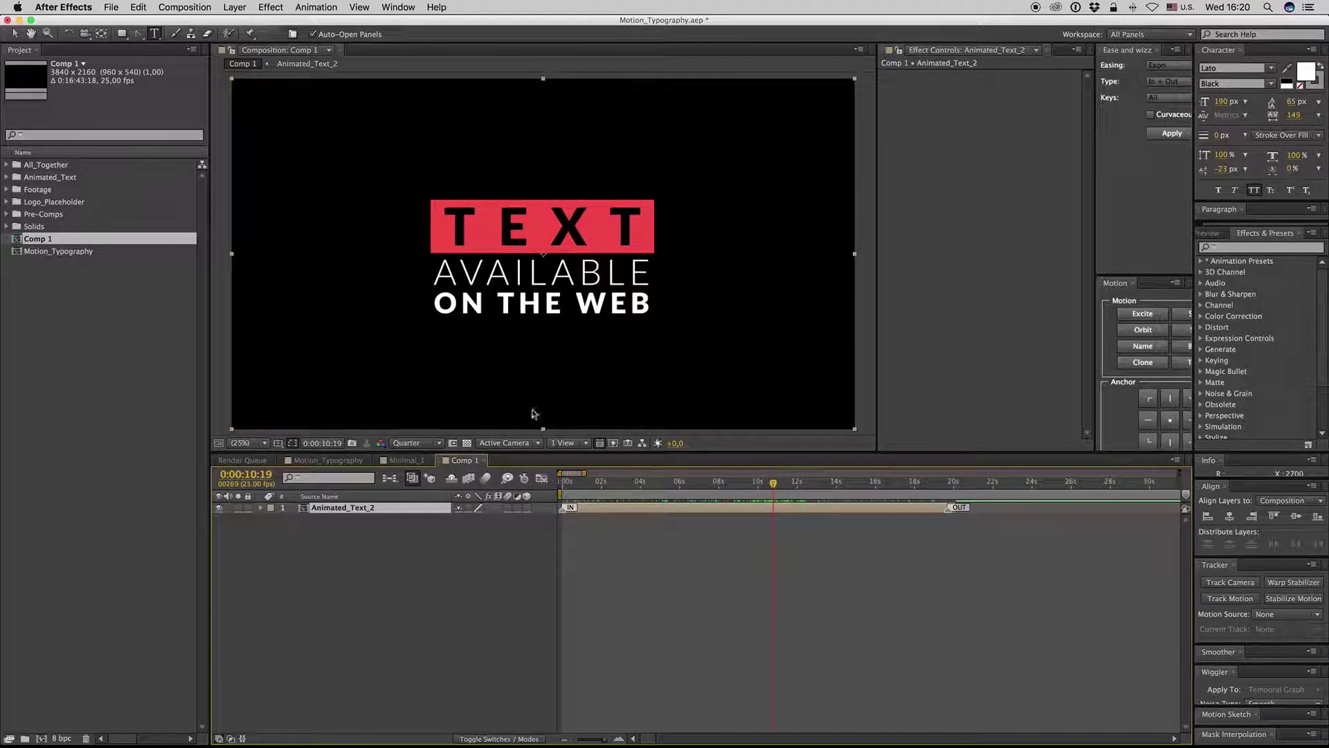
left_click(229, 8)
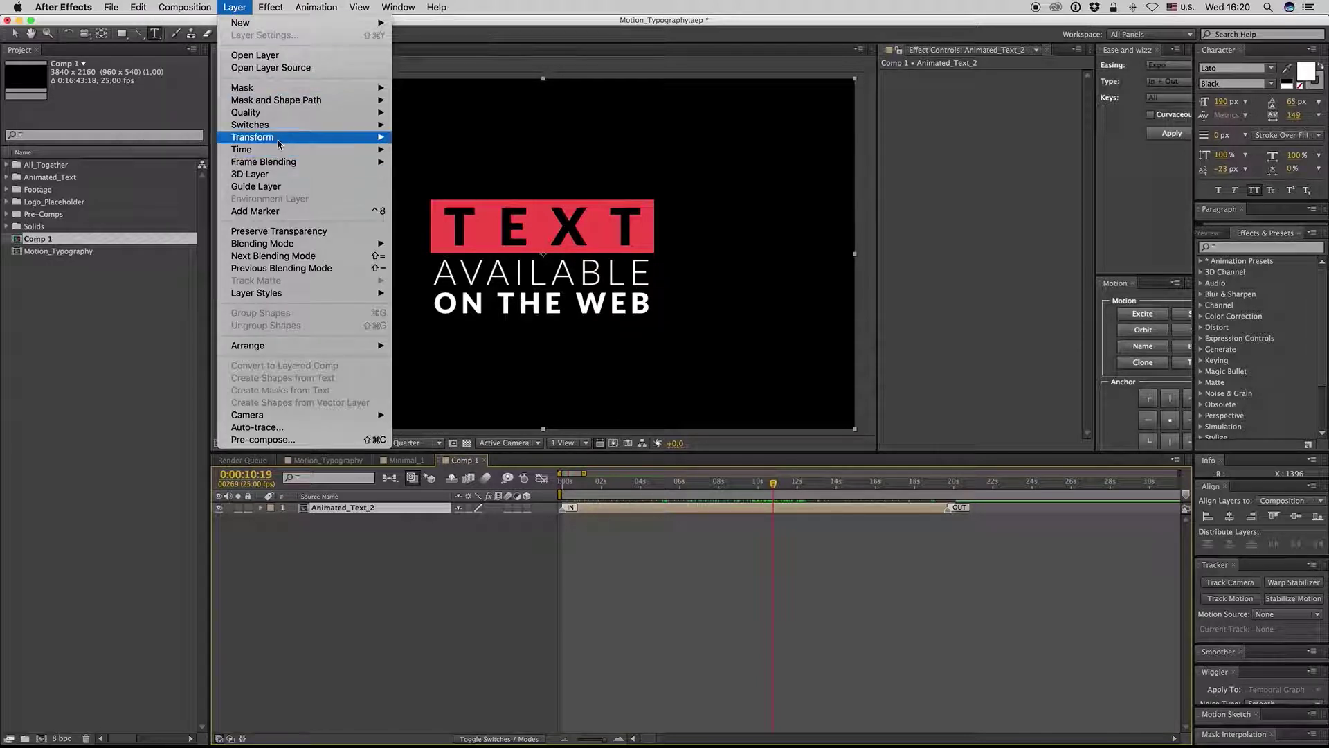
mouse_move(277, 150)
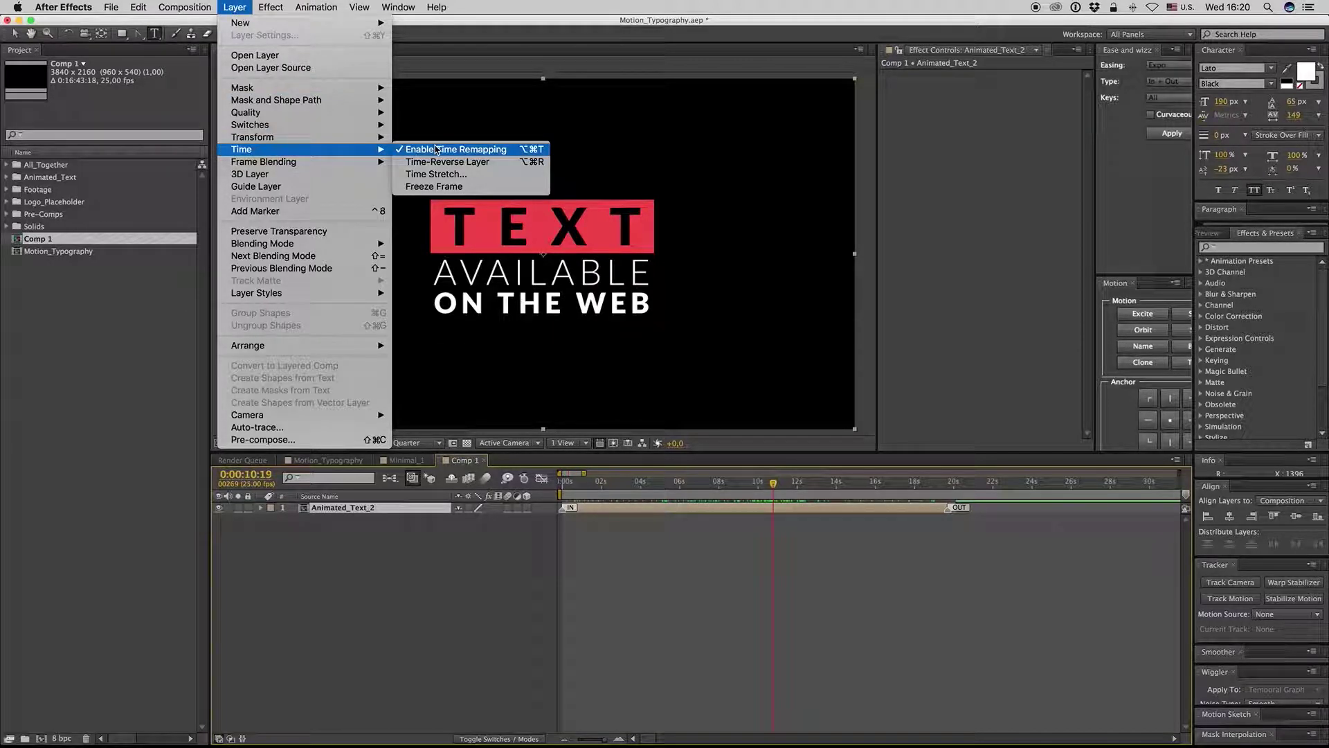
left_click(428, 623)
Trim Animated_Text_2 to end around 10 seconds, start slightly later, and preview it.
left_click(351, 511)
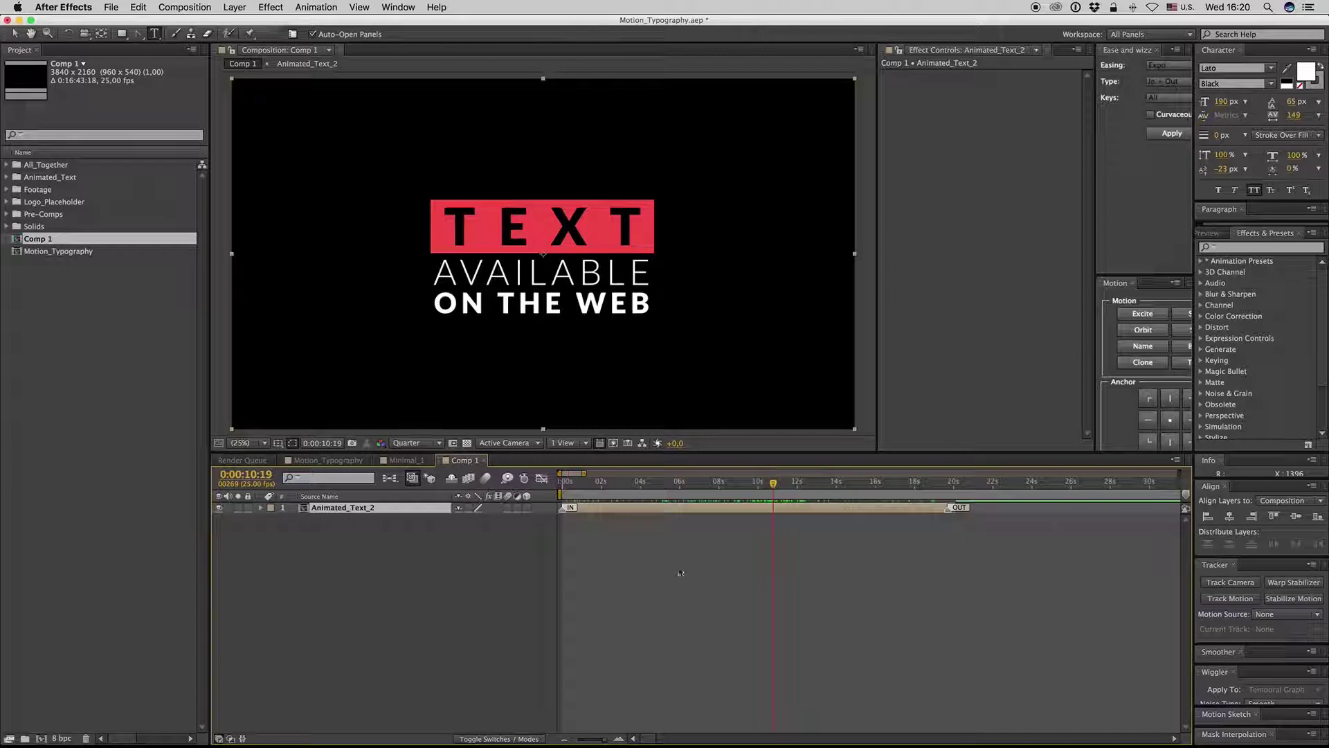
left_click_drag(947, 516, 773, 514)
mouse_move(954, 508)
left_mouse_down()
mouse_move(760, 517)
mouse_move(638, 484)
mouse_move(613, 515)
left_mouse_up()
mouse_move(762, 514)
left_mouse_down()
mouse_move(708, 515)
mouse_move(812, 514)
mouse_move(750, 514)
left_mouse_up()
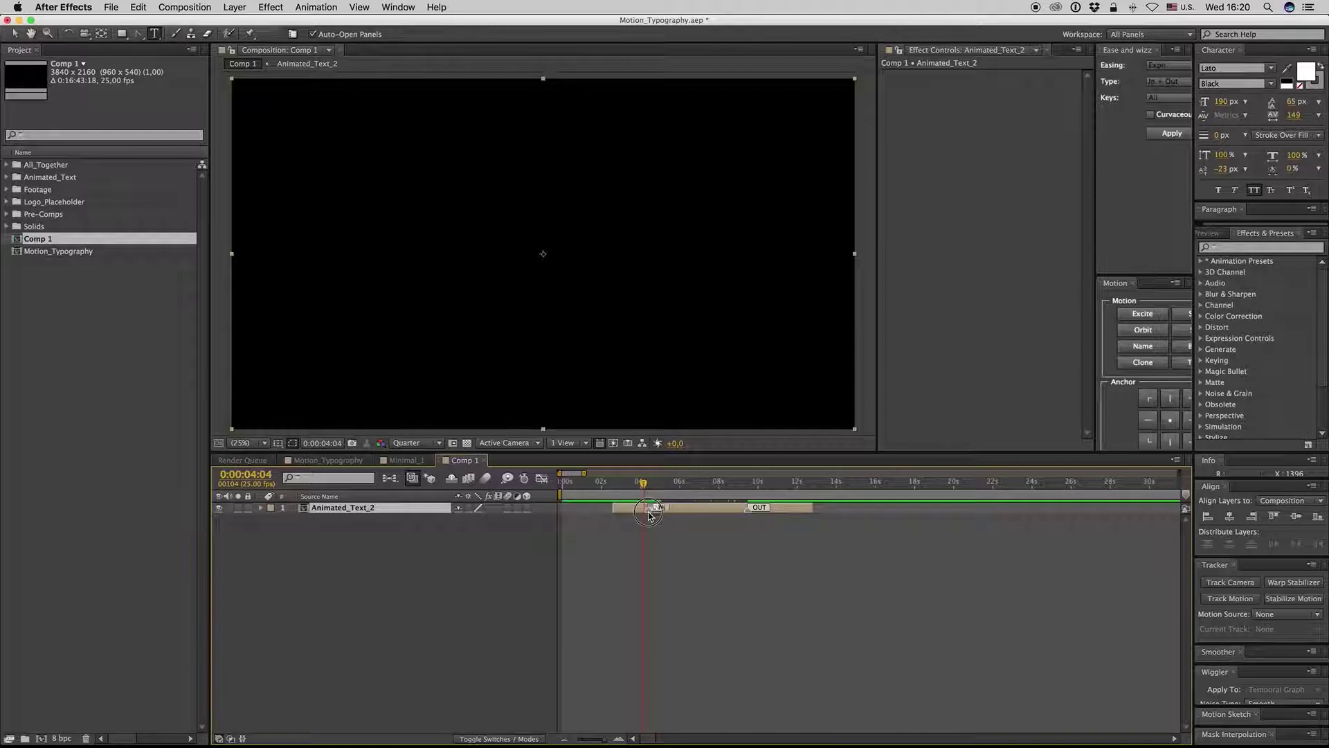
left_click_drag(666, 488, 730, 483)
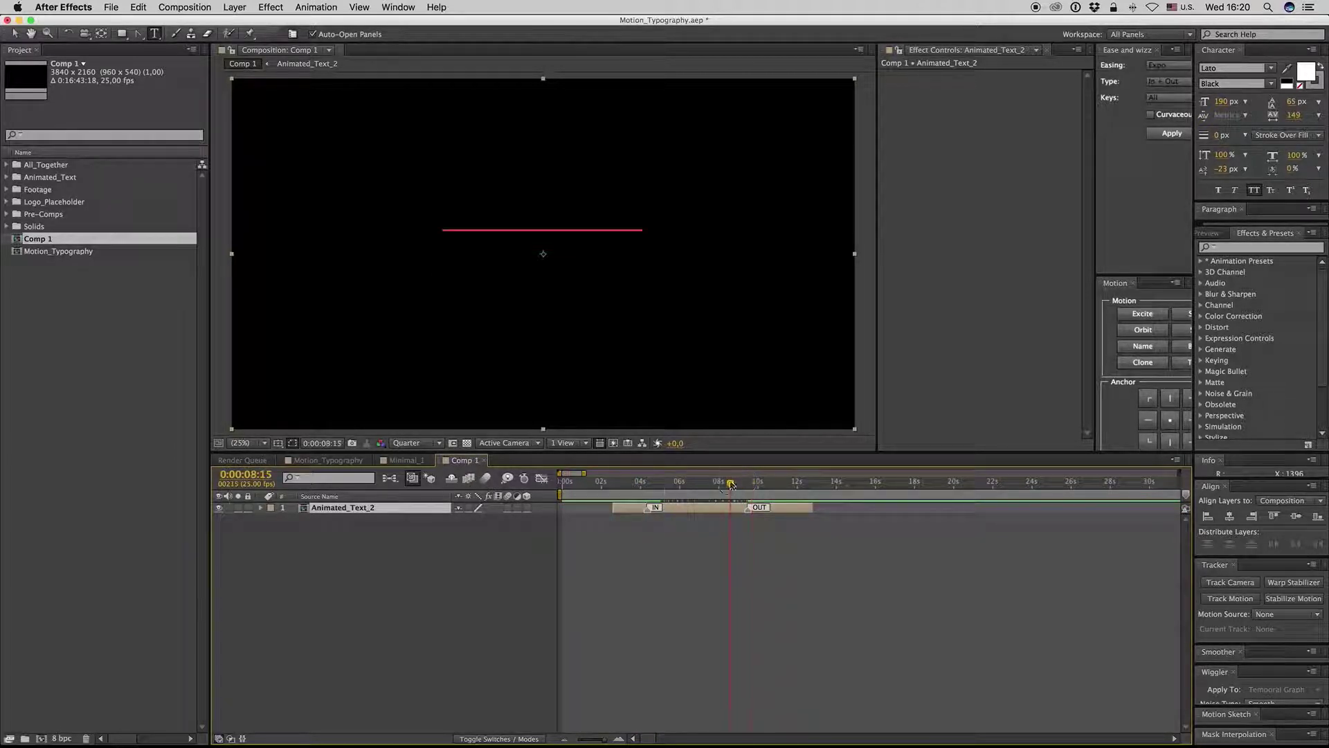
Switch between the Minimal_1 and Motion_Typography comps and expand the All_Together project folder.
left_click(405, 460)
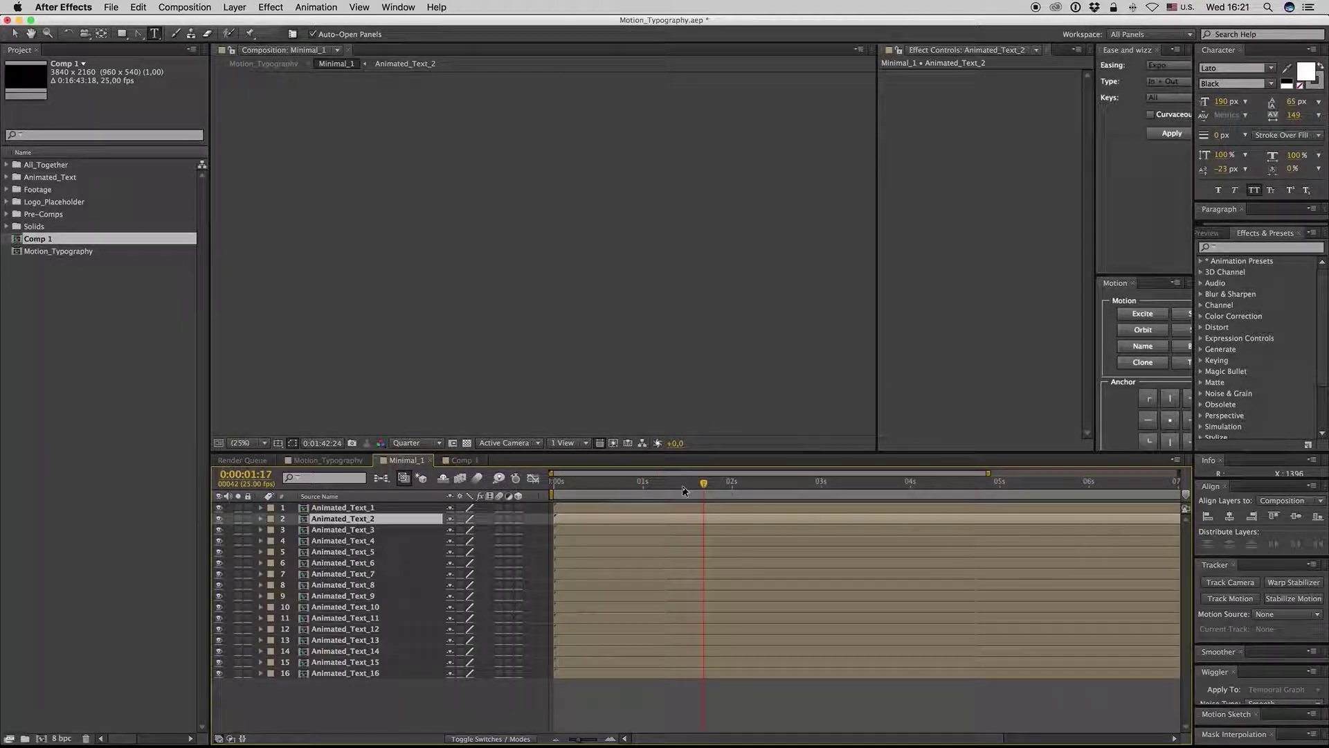
left_click(313, 462)
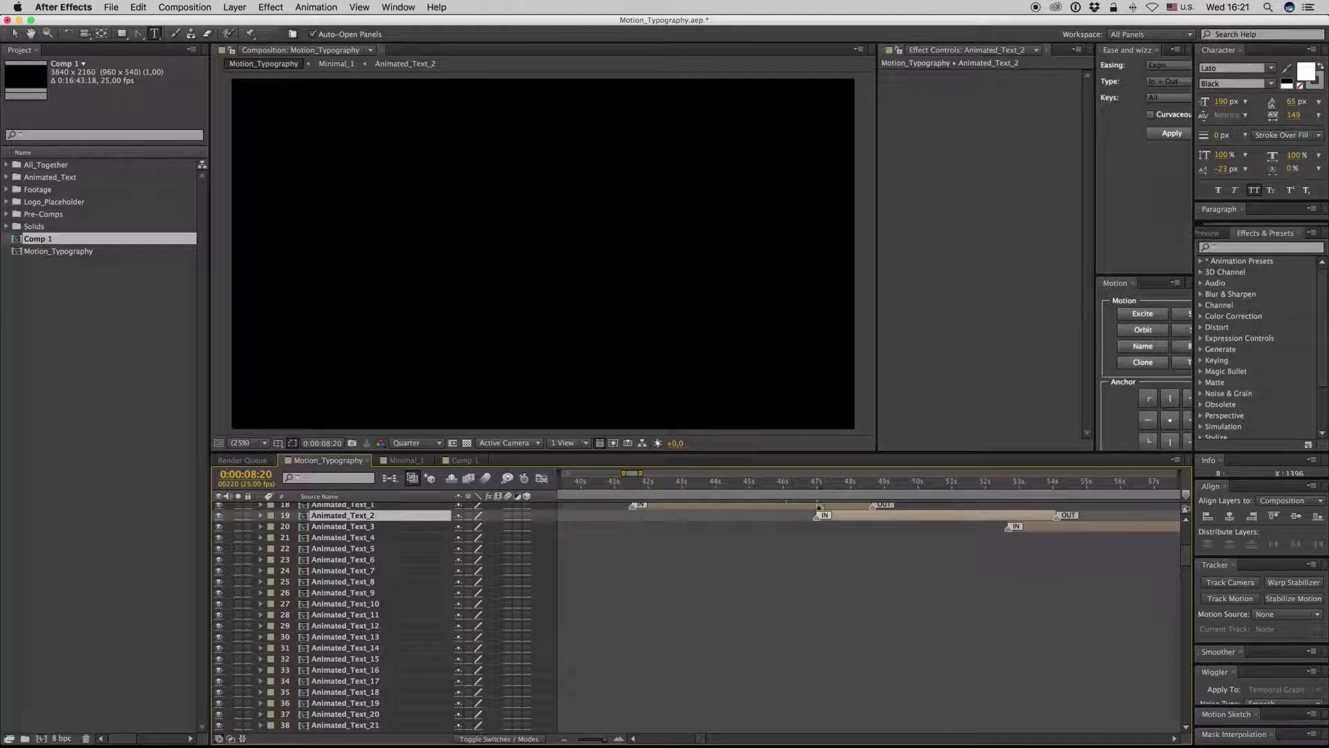
left_click_drag(412, 451, 741, 496)
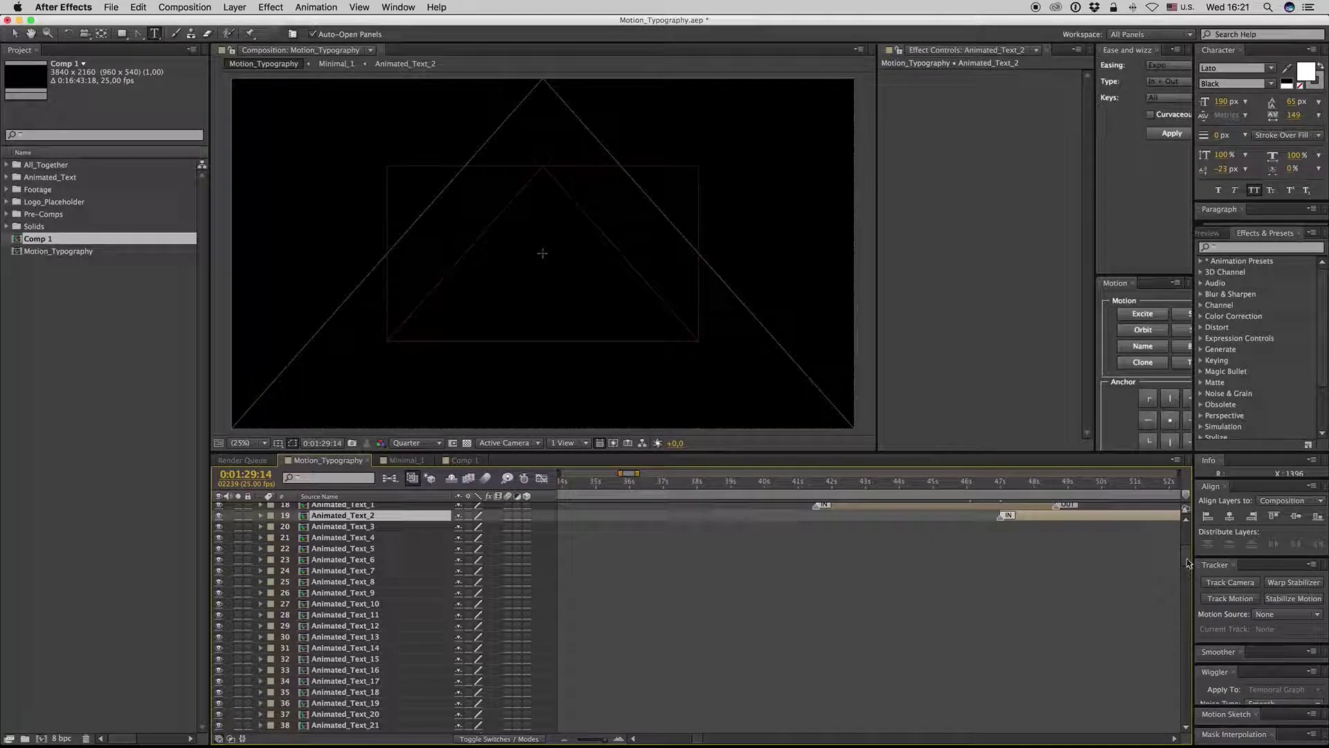
left_click_drag(1187, 562, 1186, 509)
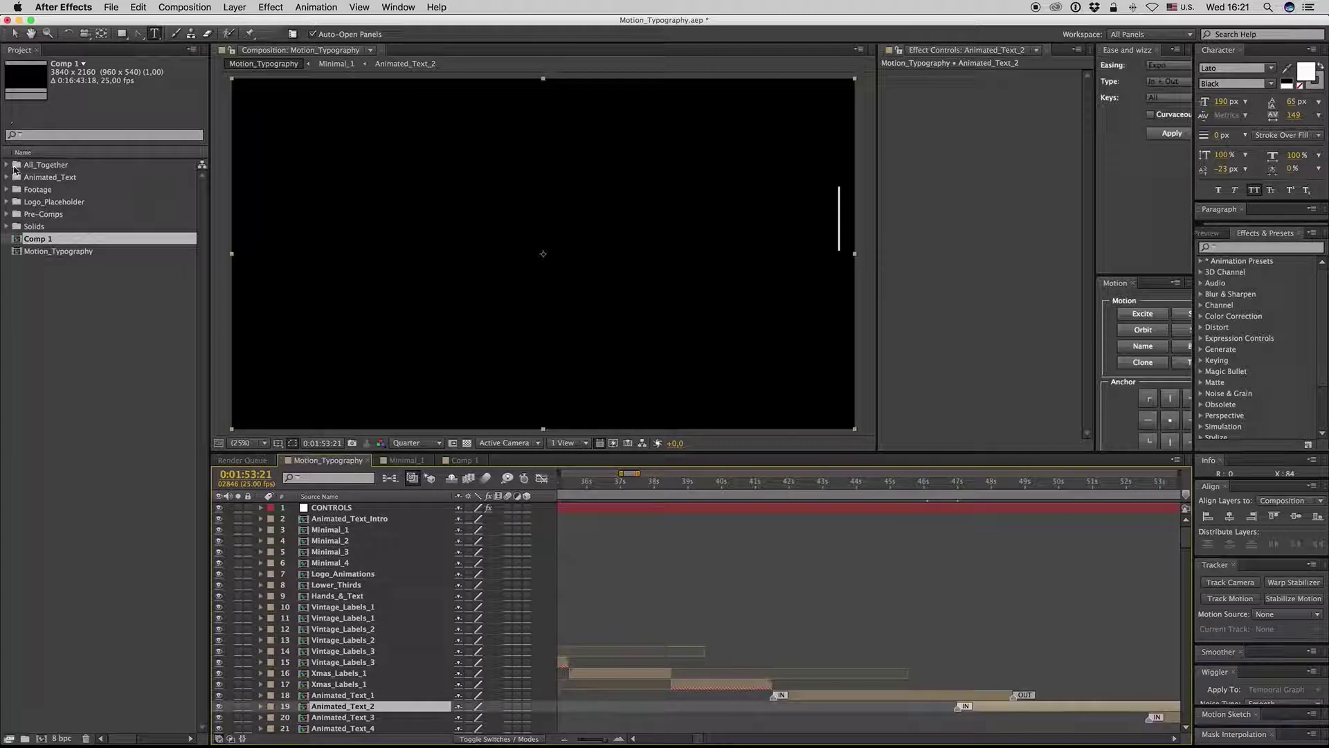
left_click(7, 166)
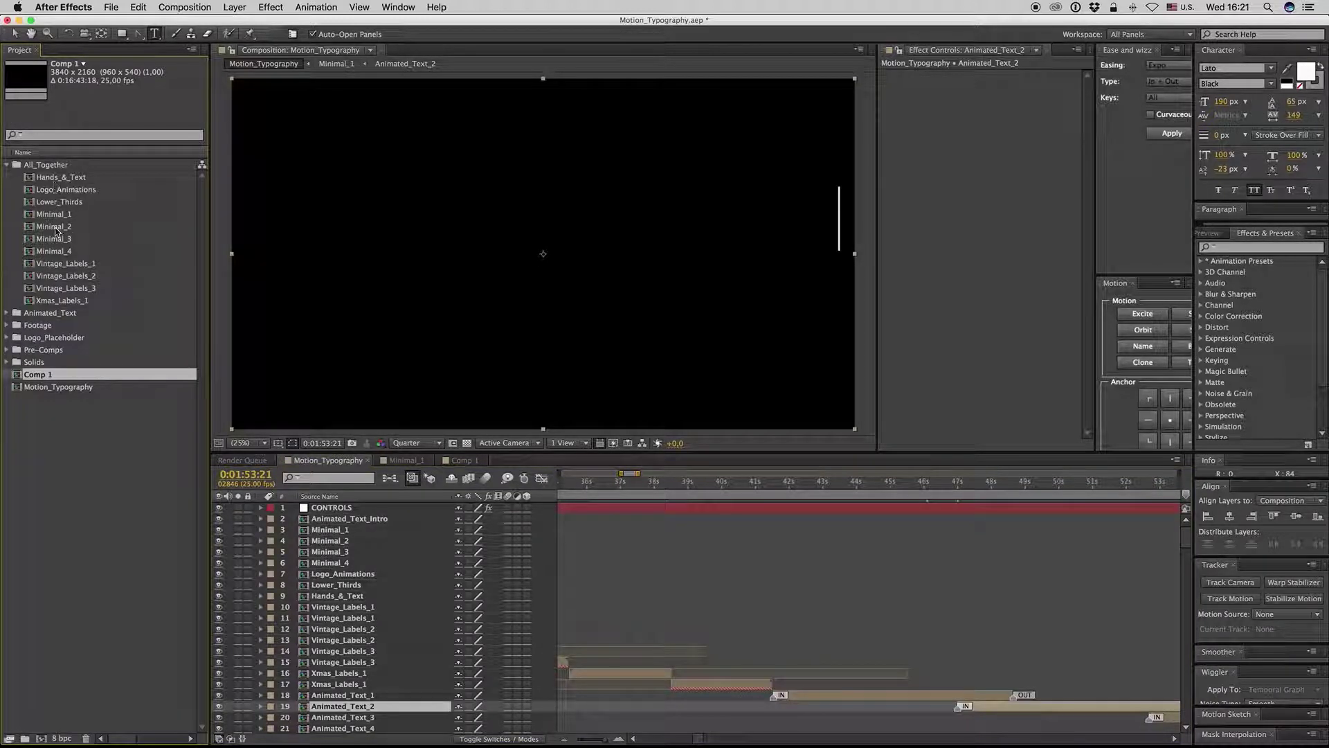
Open Vintage_Labels_1 and its Label_01 badge comp, briefly soloing the Generic_19 star.
double_click(59, 264)
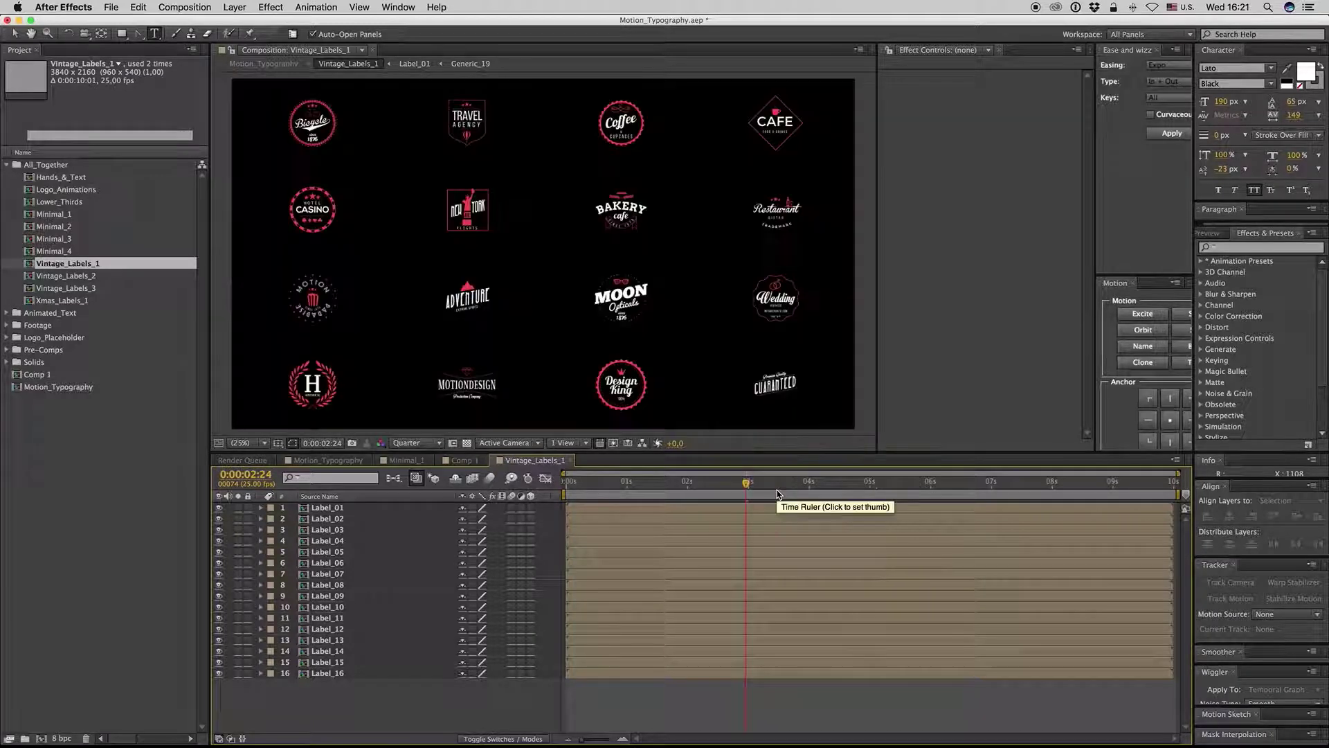
double_click(330, 508)
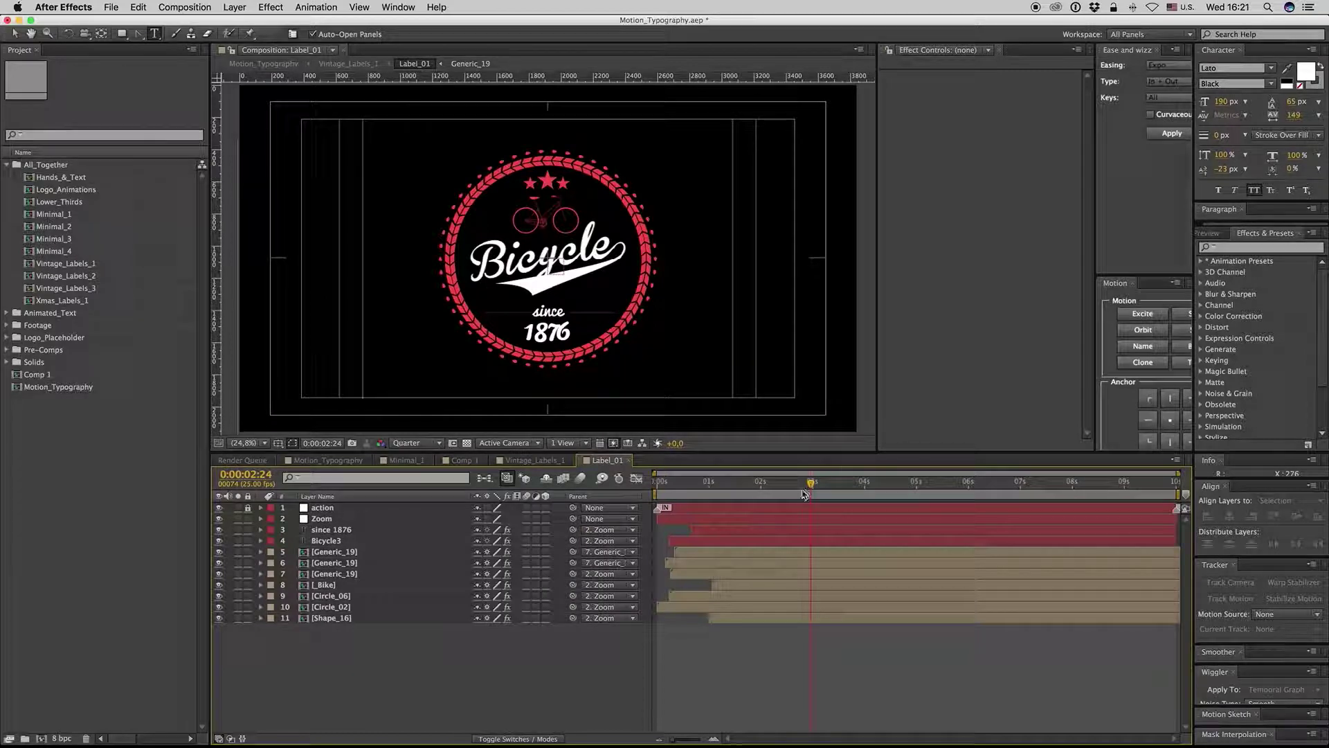
left_click_drag(804, 493, 769, 484)
left_click(331, 553)
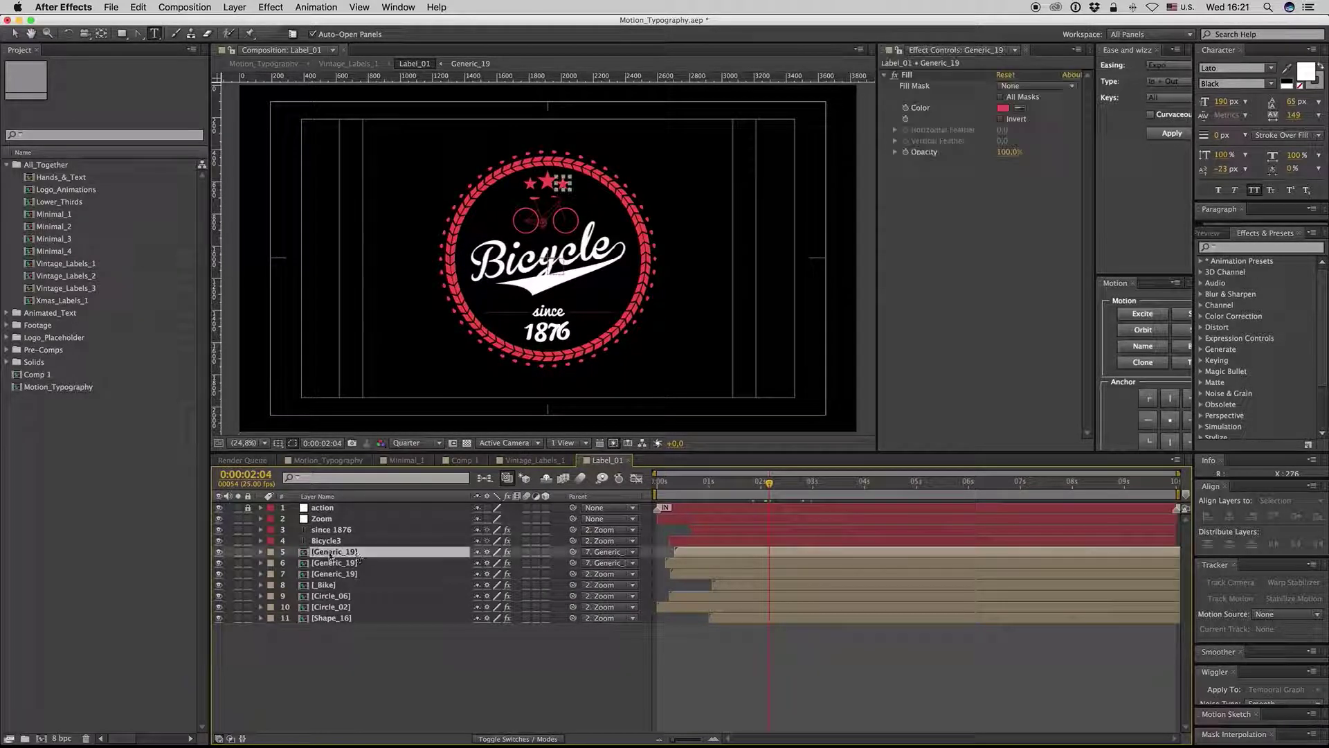
left_click(239, 560)
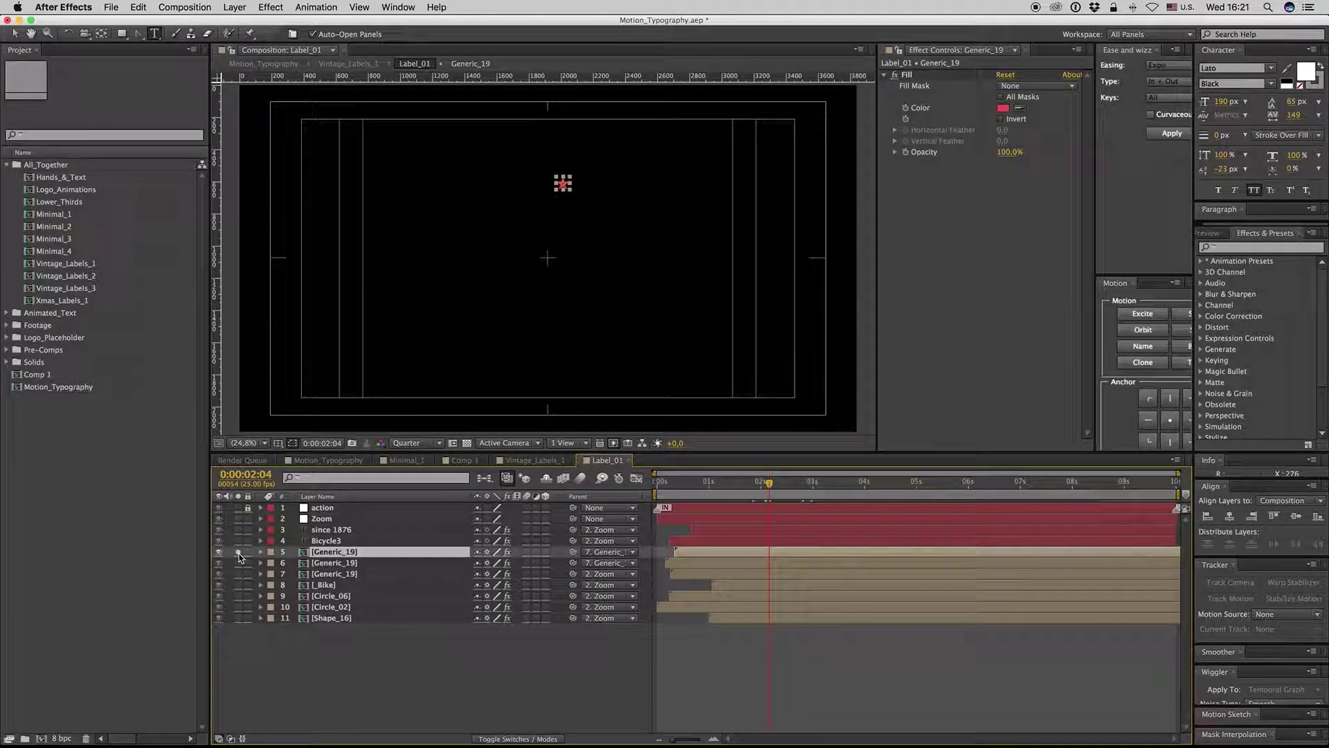
left_click(240, 559)
left_click(405, 665)
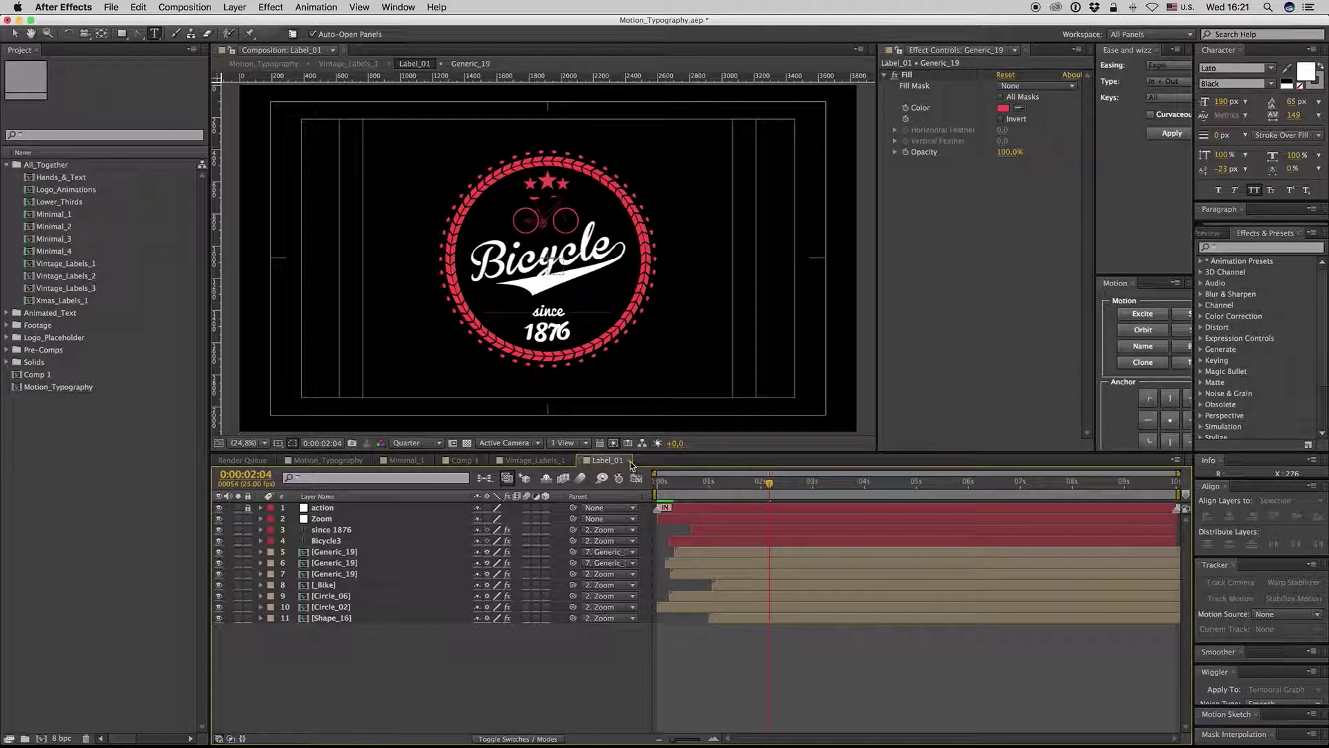
Reveal the lower Generic_19 layer's source in the Project panel, then collapse the Generic folder.
left_click(335, 573)
right_click(351, 573)
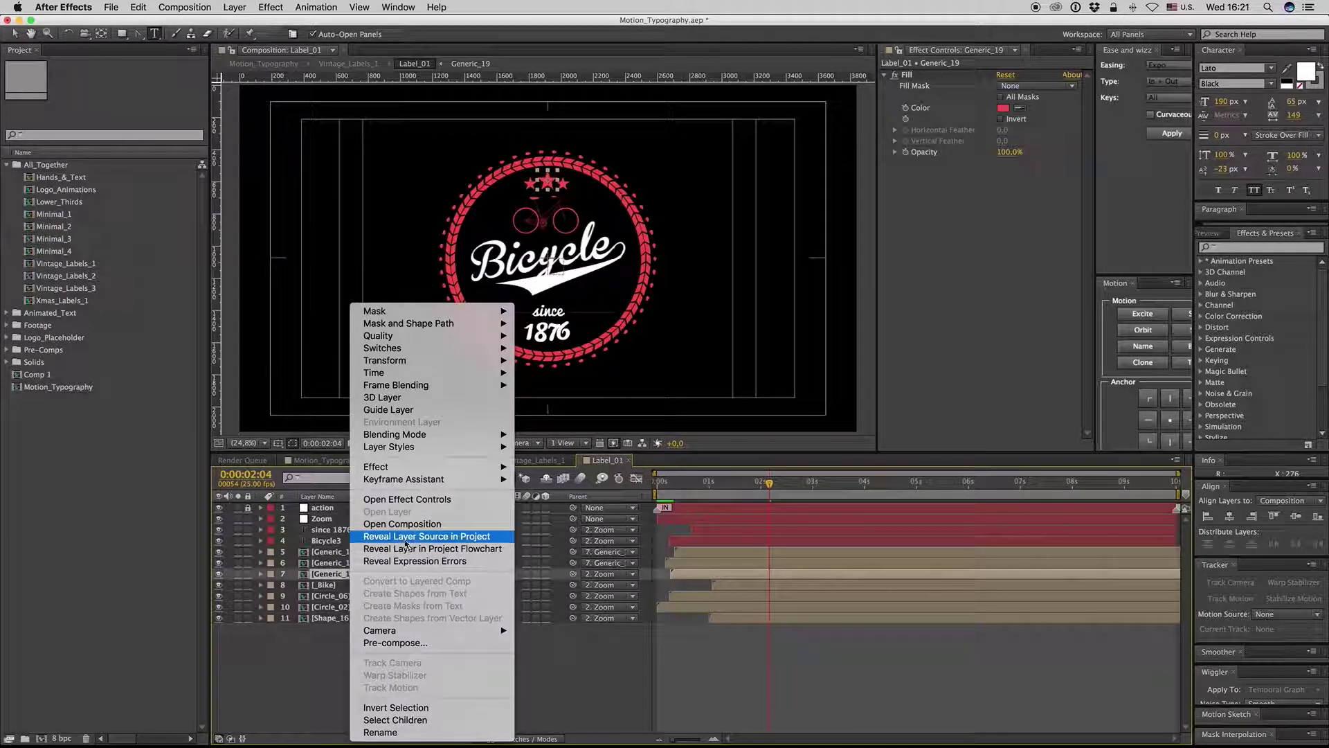
left_click(407, 536)
left_click_drag(202, 360, 208, 422)
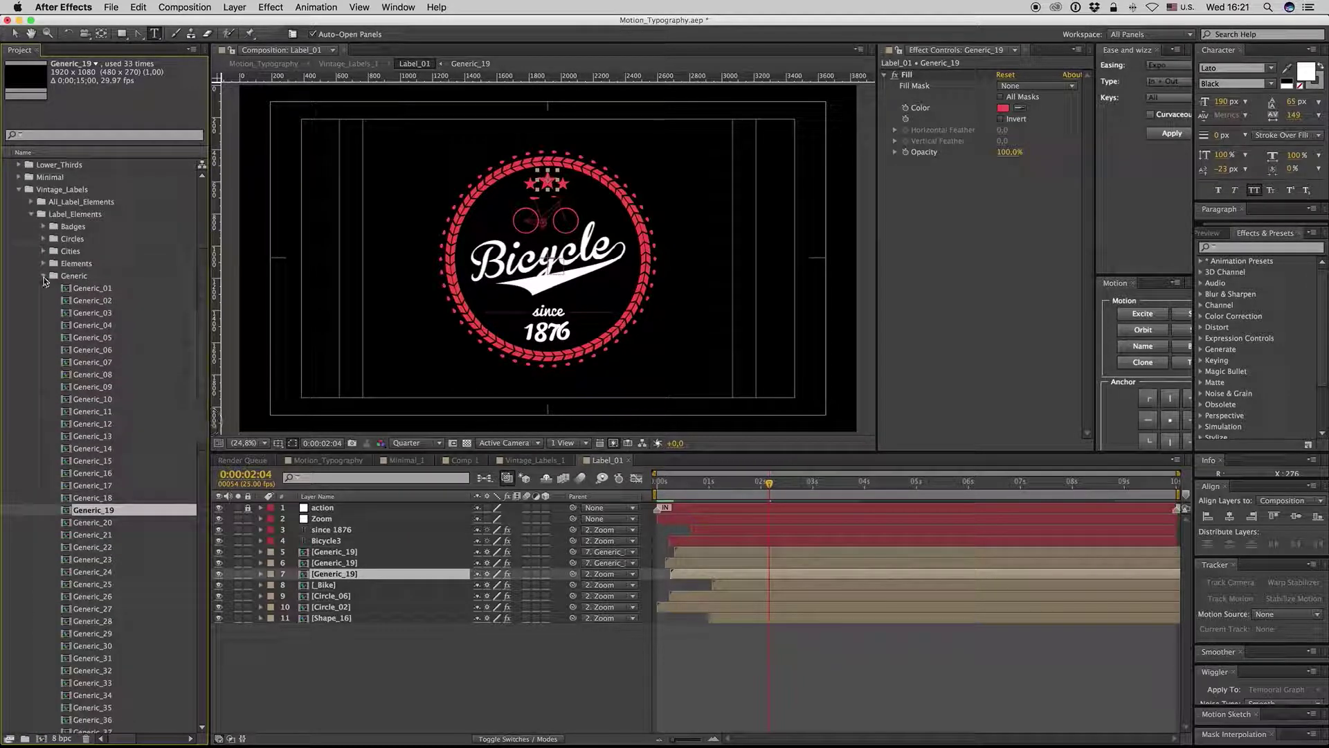
left_click(43, 275)
left_click(70, 216)
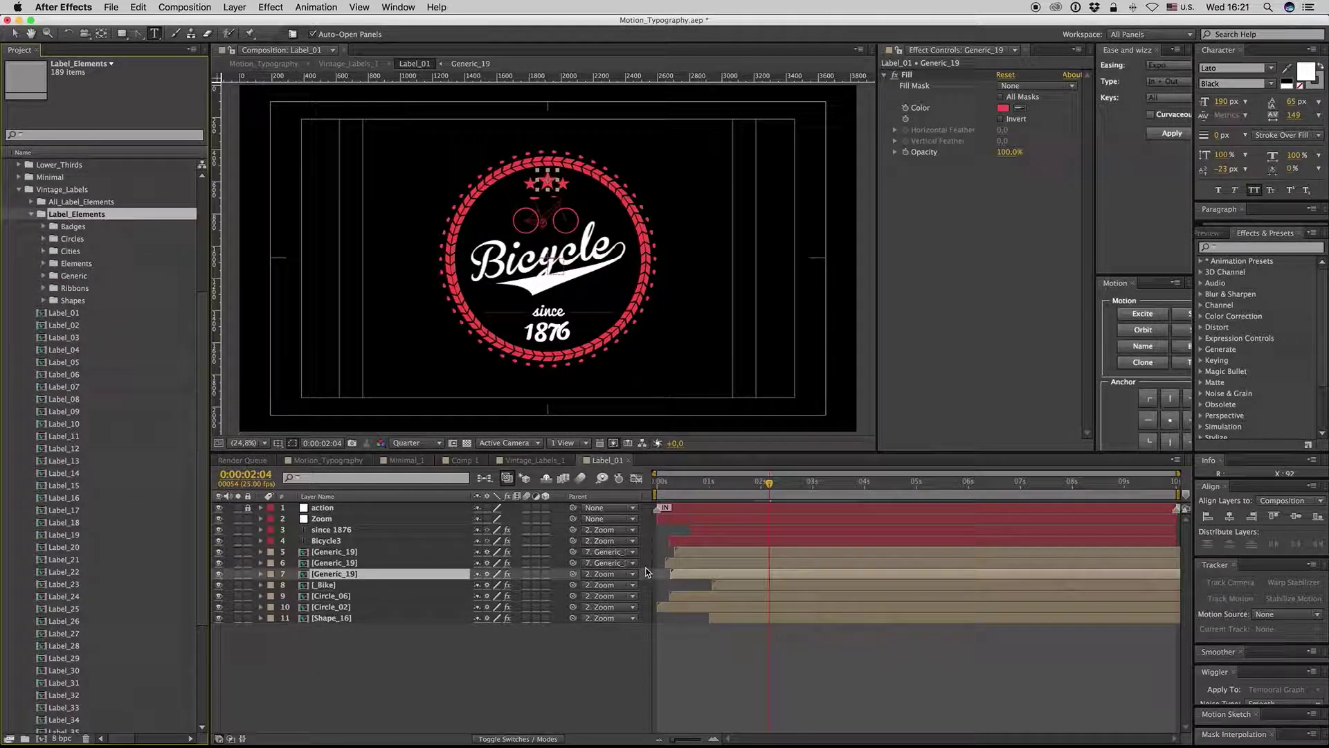
Close the Label_01 and Vintage_Labels_1 composition tabs.
left_click(630, 460)
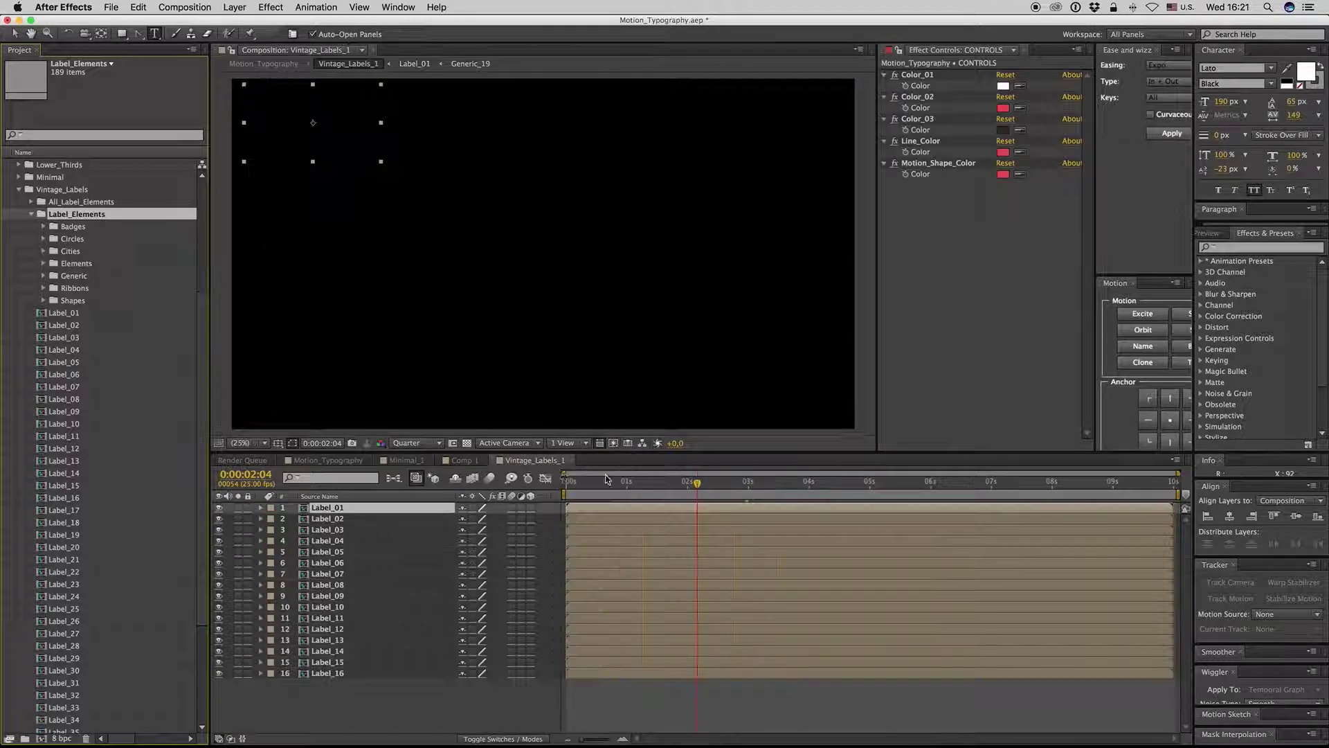
left_click(573, 461)
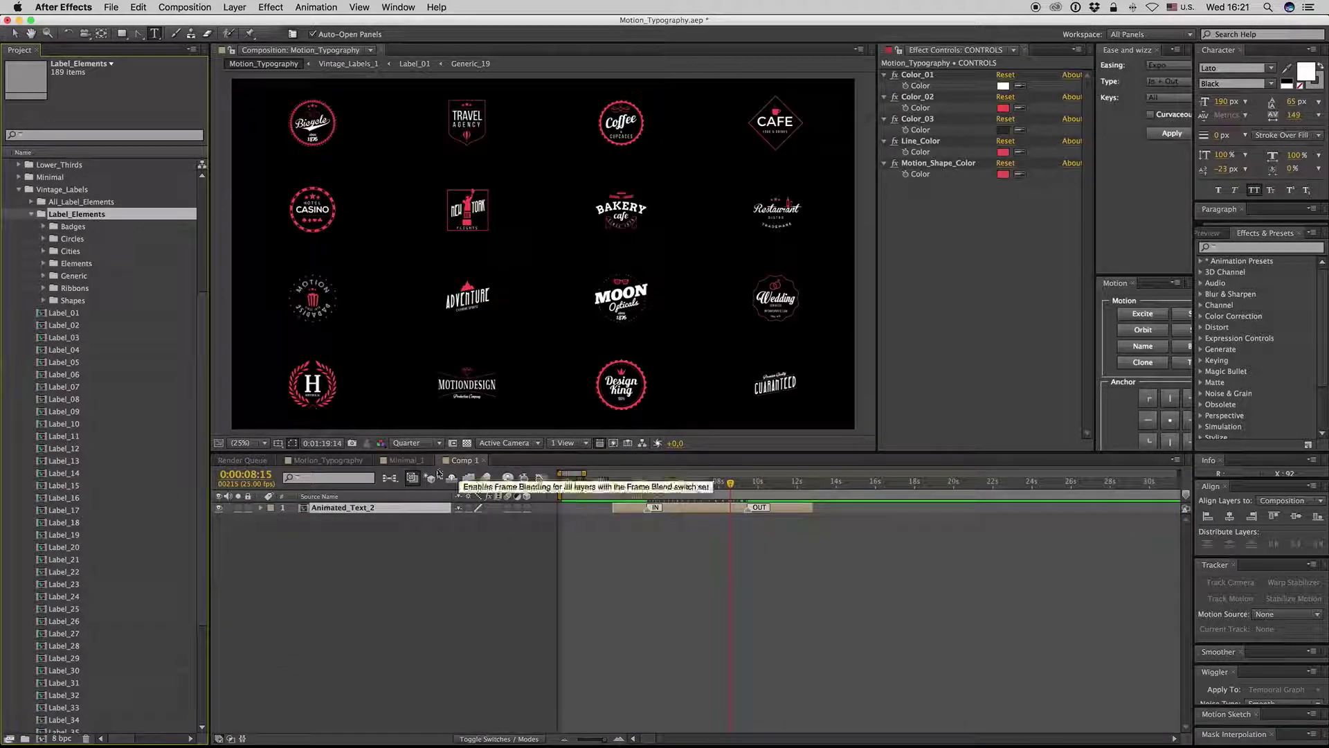
left_click(406, 461)
Back in Motion_Typography, collapse the Vintage_Labels folder and open Hands_&_Text.
left_click(332, 461)
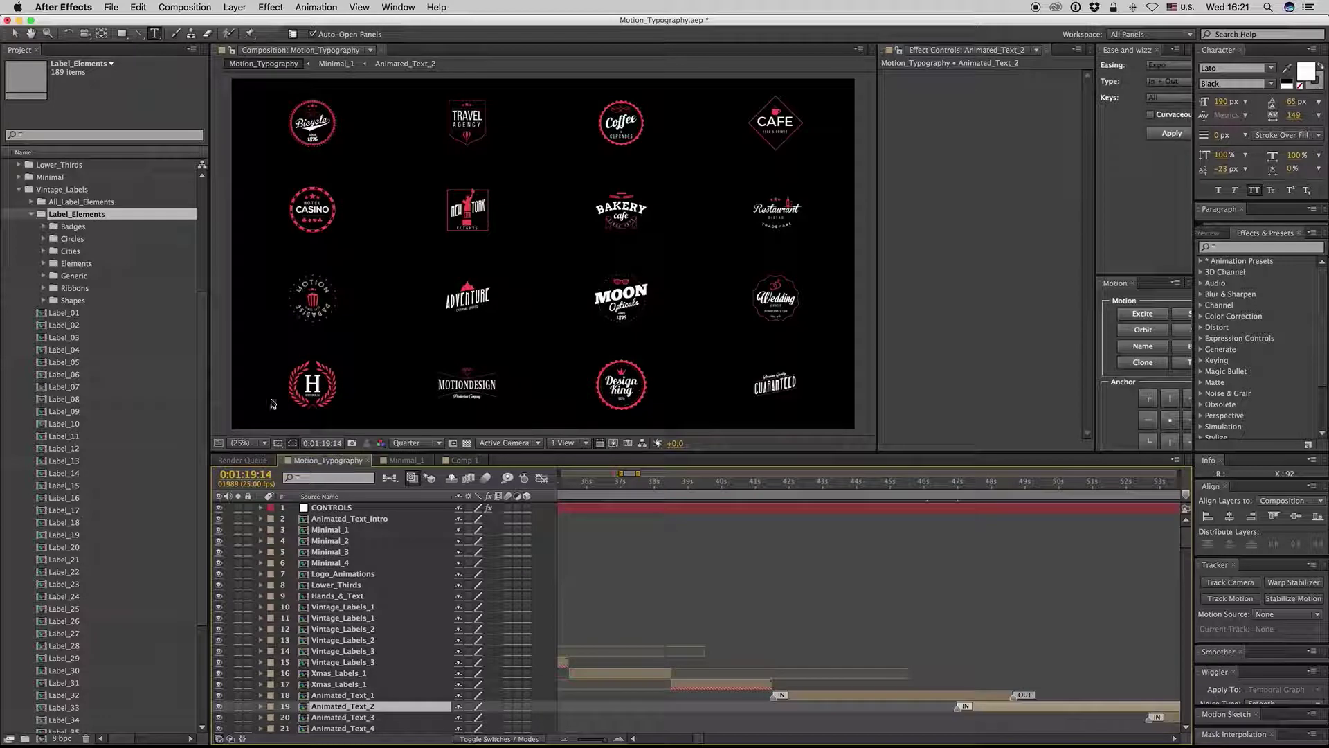
left_click(19, 189)
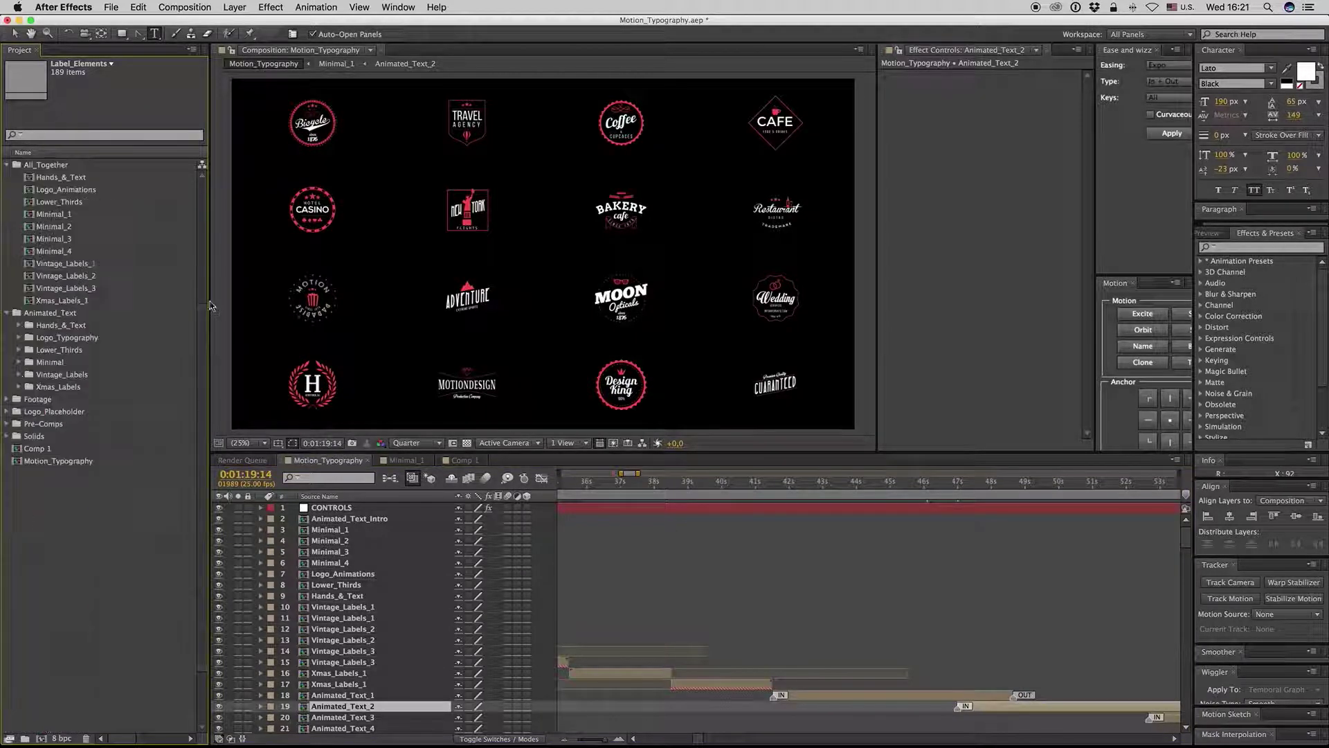
double_click(61, 177)
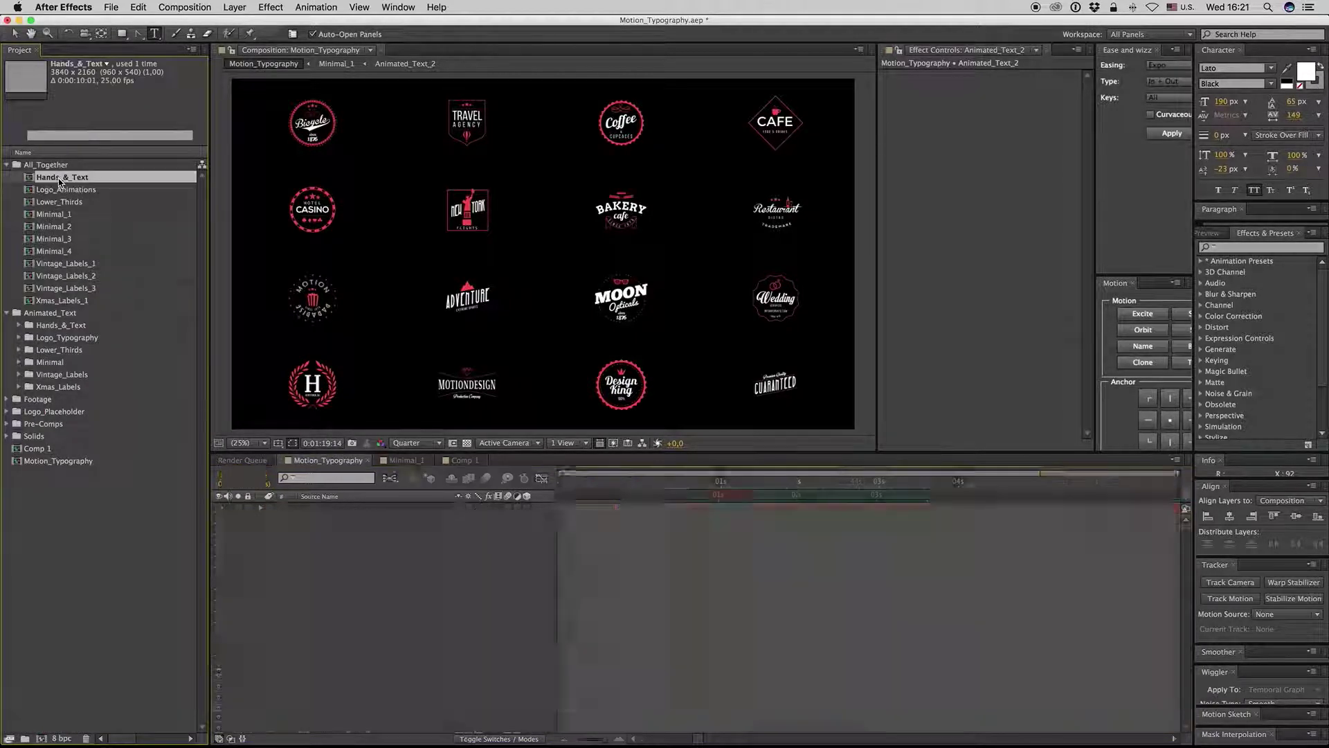
left_click(752, 493)
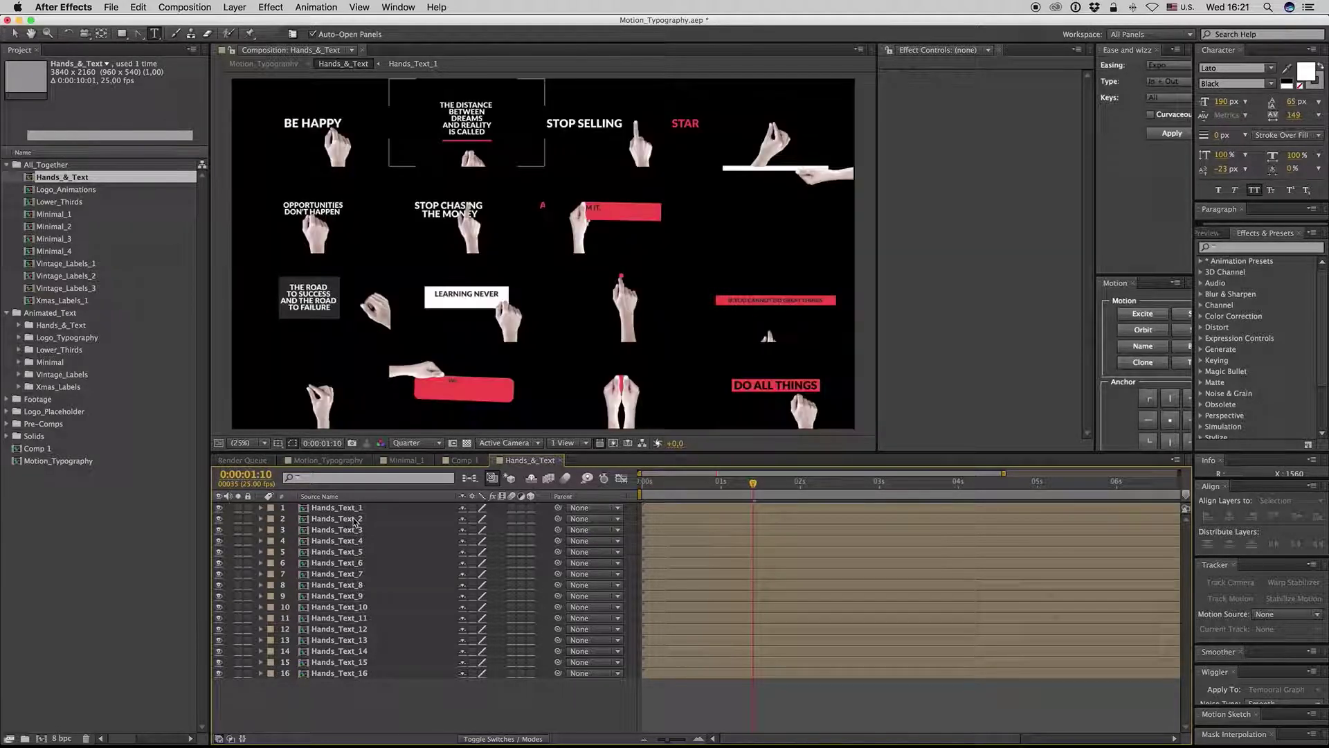
double_click(355, 521)
left_click_drag(691, 488, 910, 493)
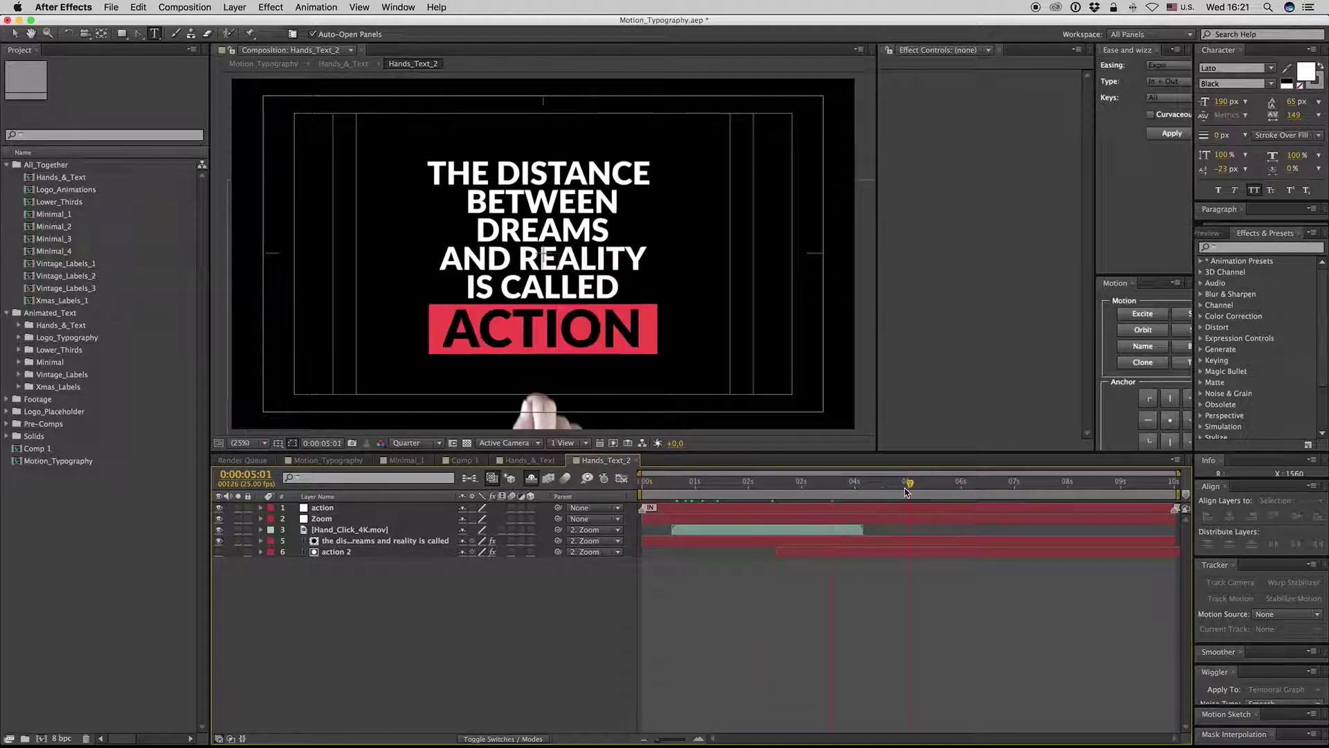
left_click(636, 460)
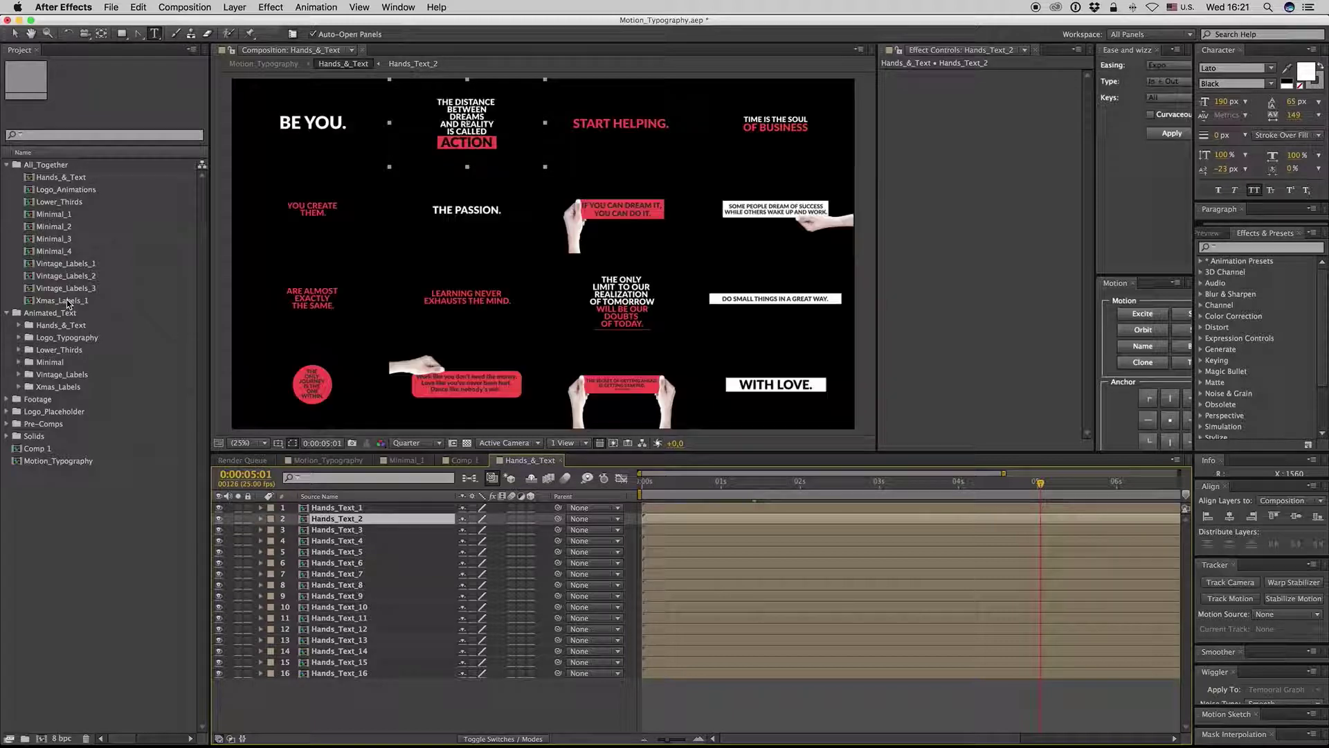
Open Lower_Thirds and Lower_Third_13, revealing shy layers to select Logo_Placeholder_Icon.
double_click(61, 201)
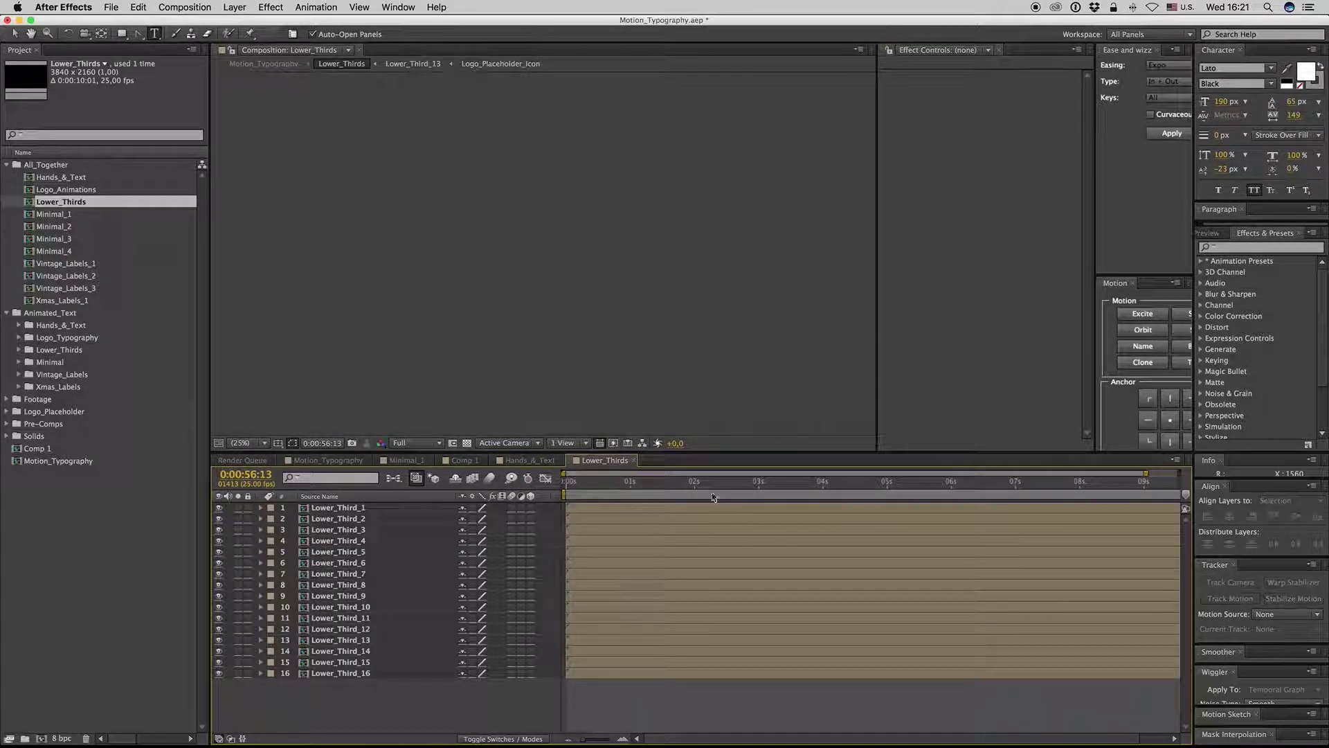
double_click(342, 640)
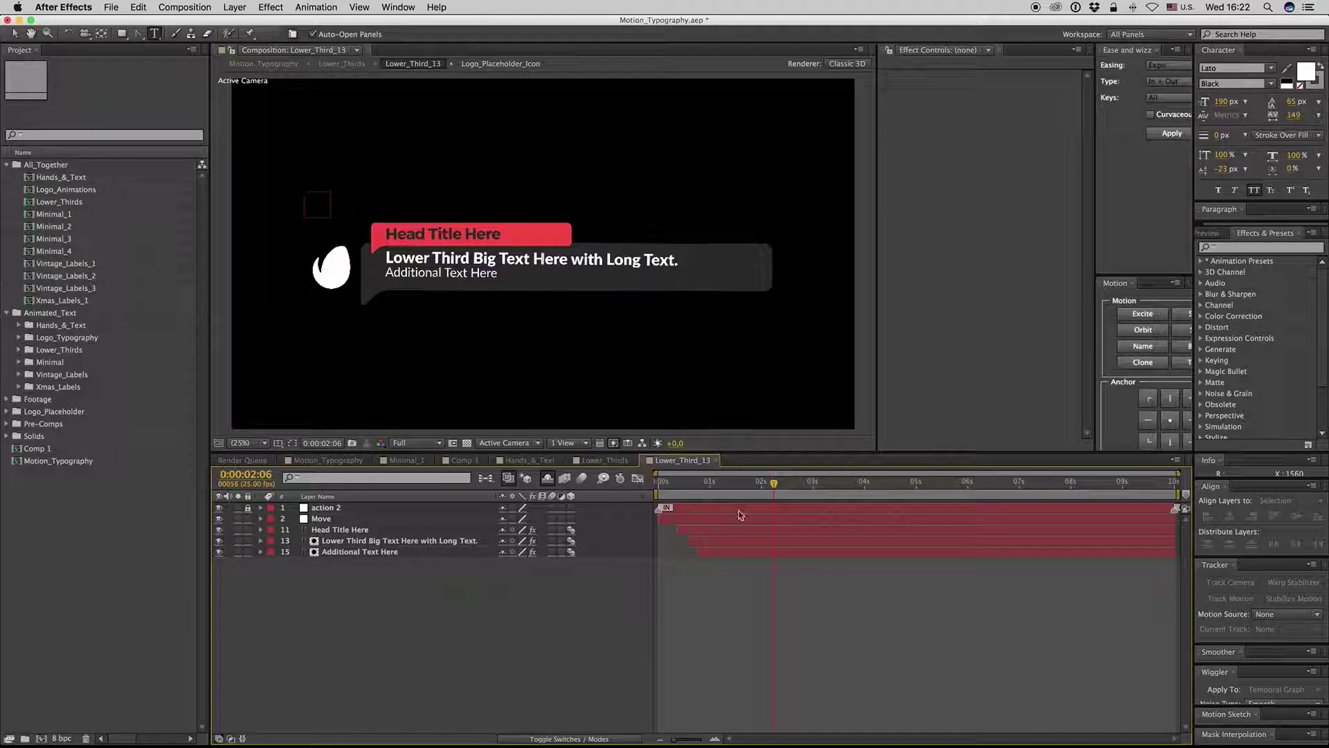
left_click(547, 479)
left_click(360, 542)
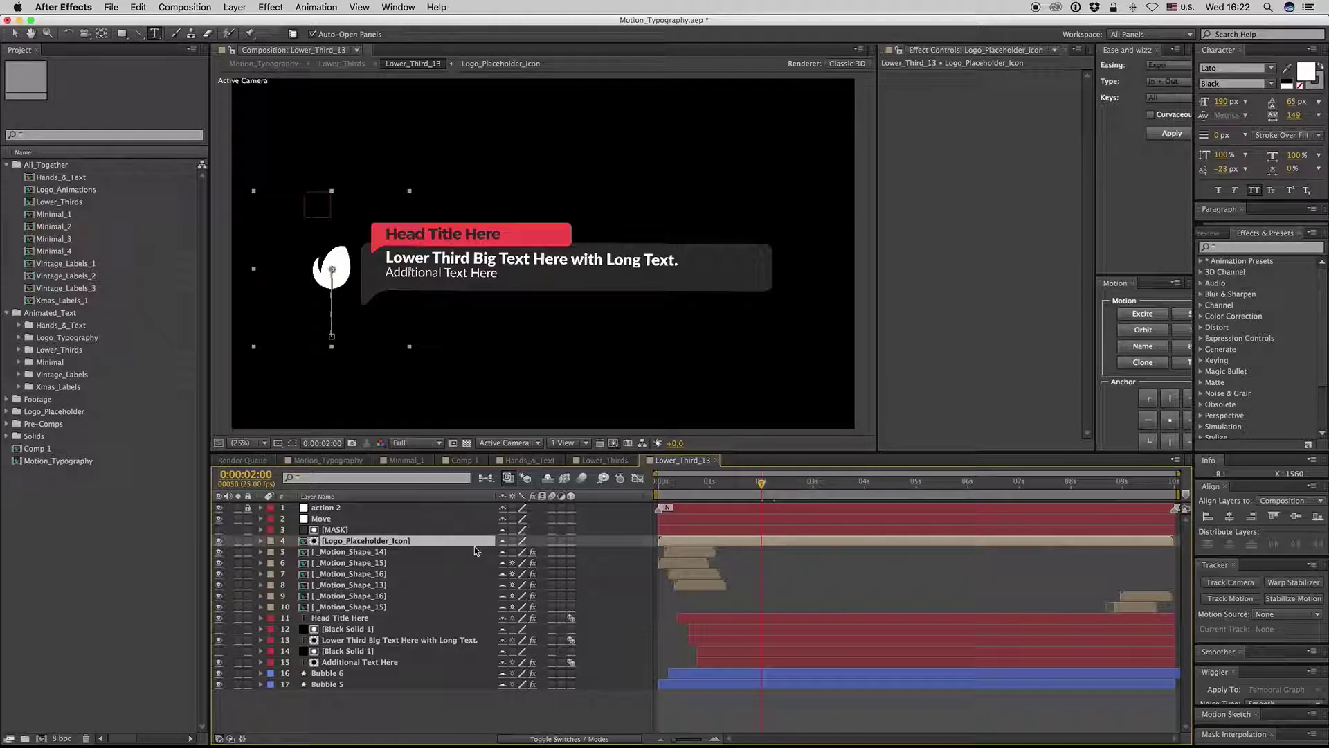
left_click(547, 479)
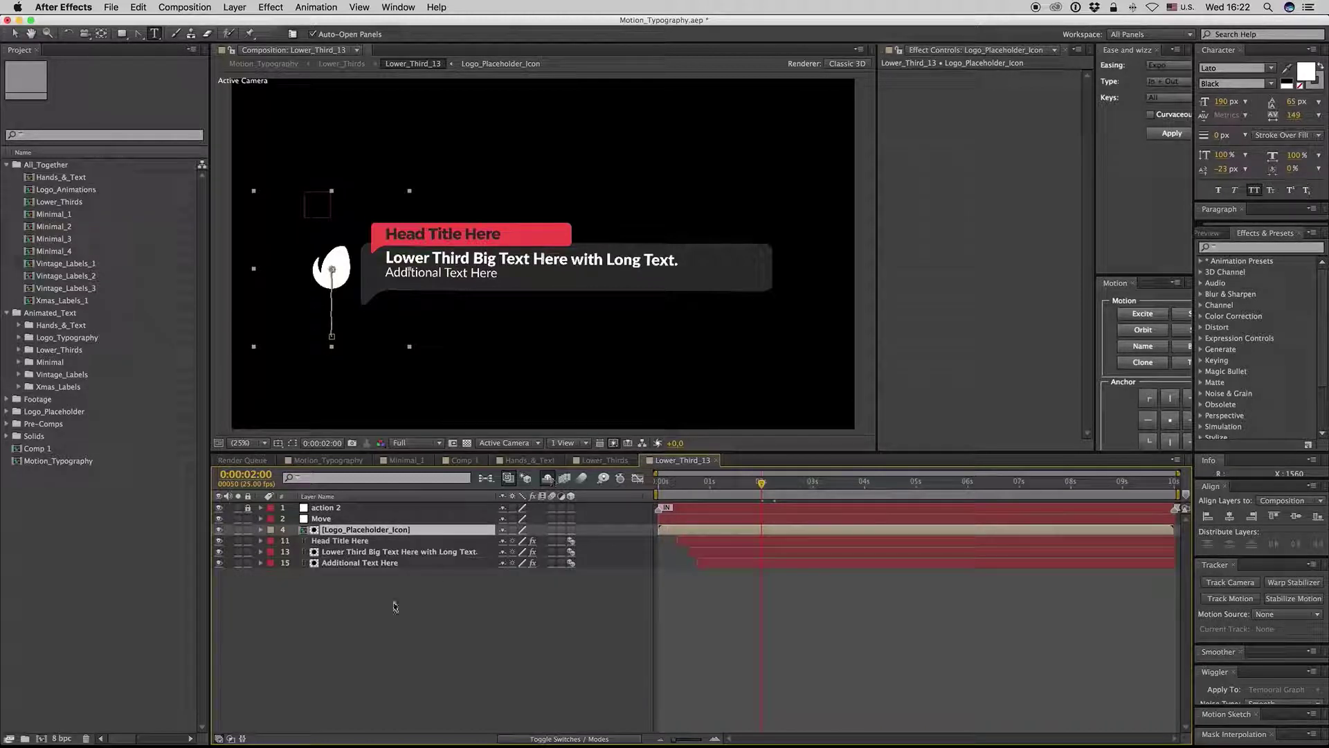
Open the Logo_Placeholder_Icon, Logo_Placeholder_Text and Logo_Placeholder precomps to inspect them.
double_click(354, 532)
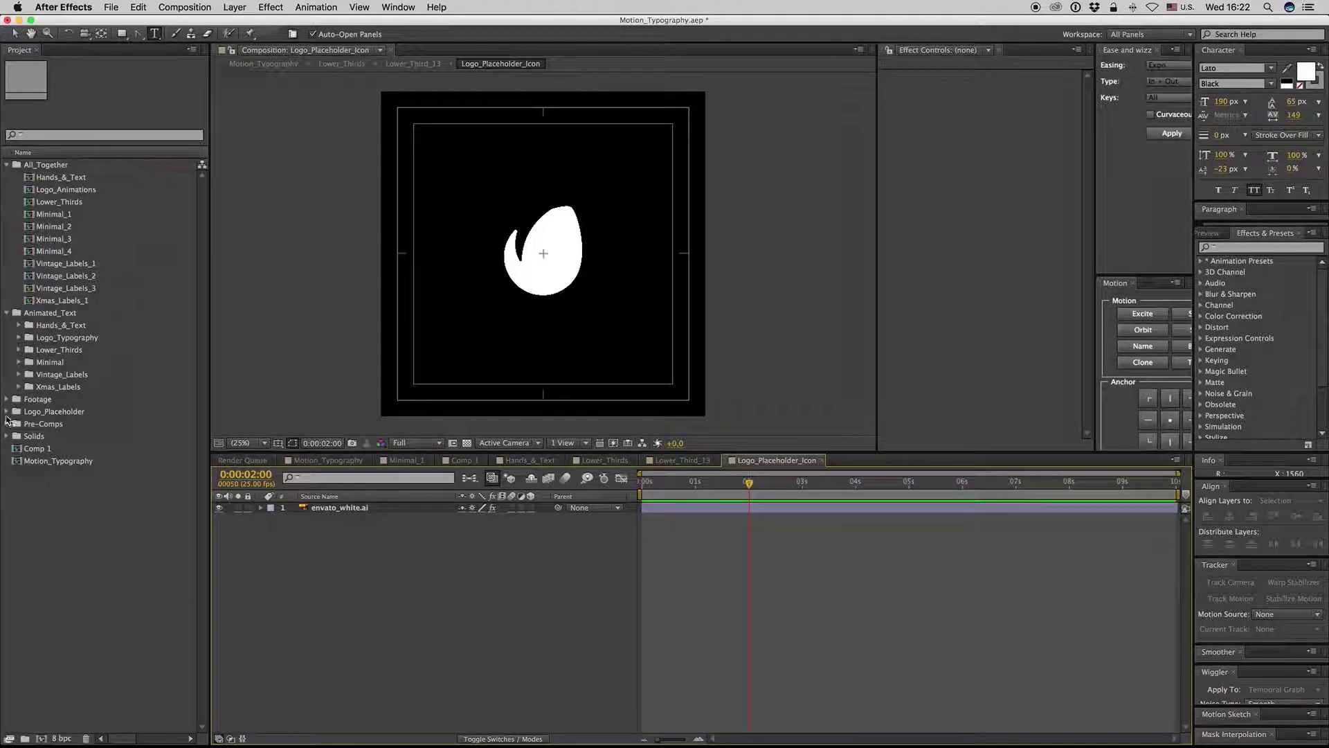
left_click(6, 411)
left_click(89, 437)
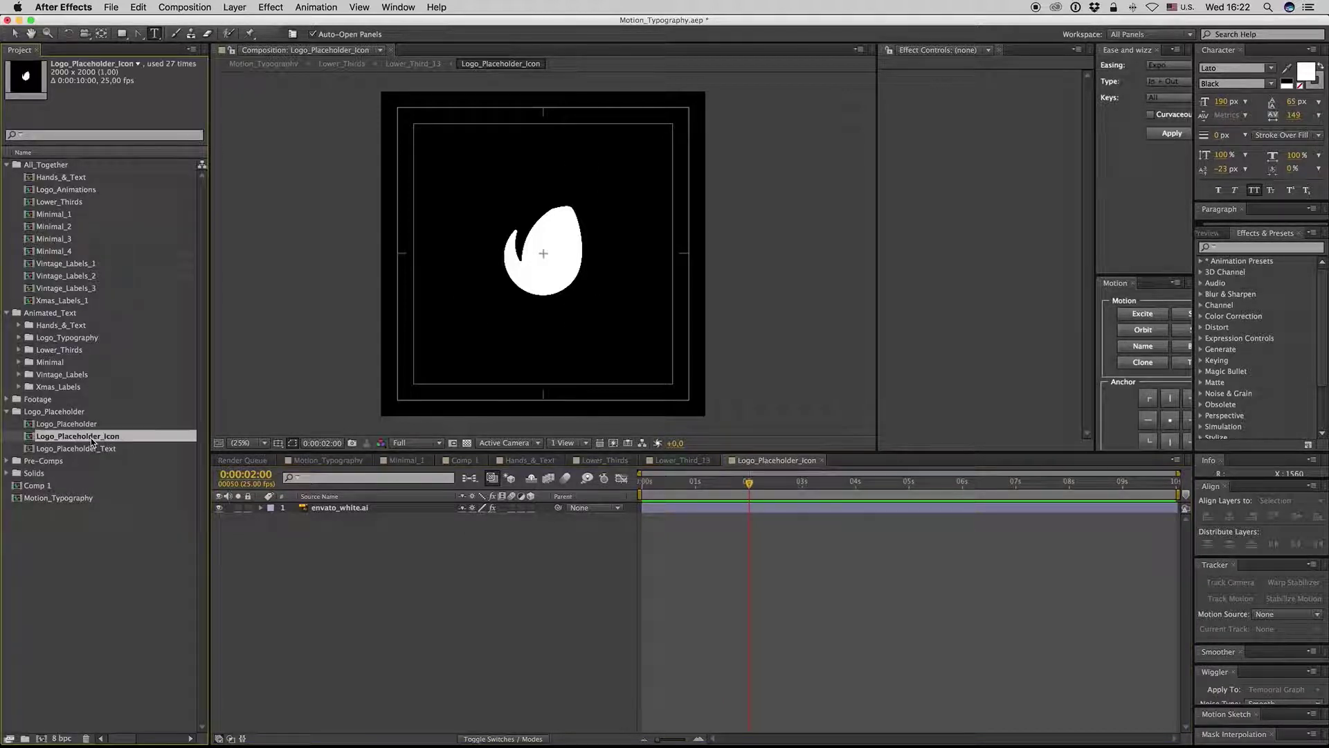
double_click(90, 448)
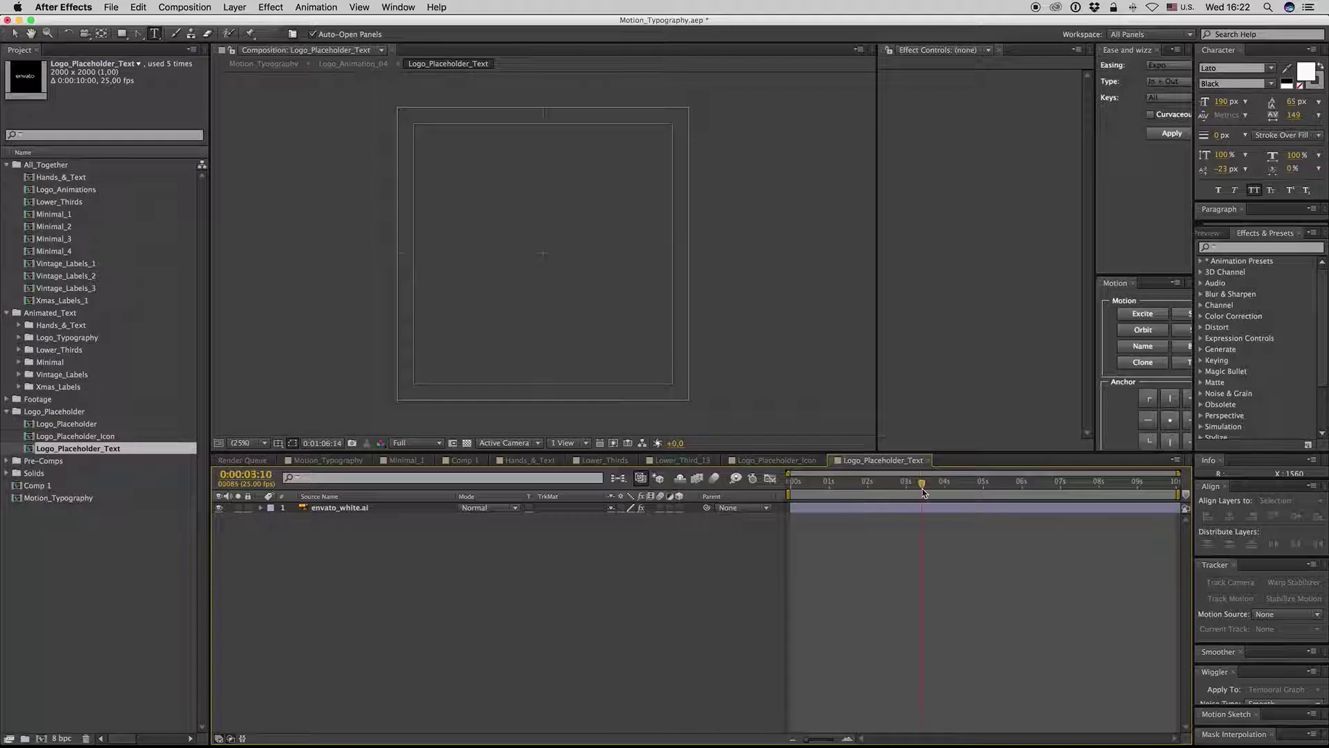
double_click(66, 425)
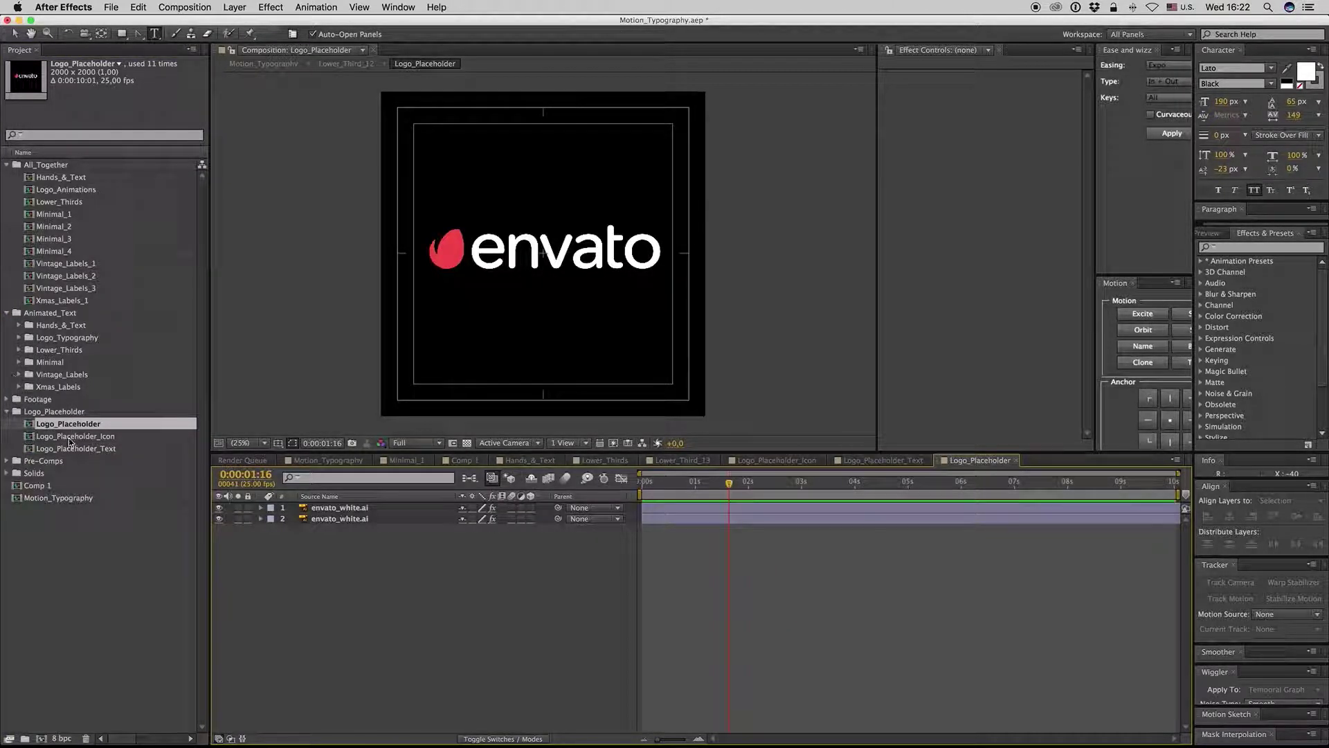
Close the Logo_Placeholder, Logo_Placeholder_Text and Logo_Placeholder_Icon compositions.
left_click(1016, 461)
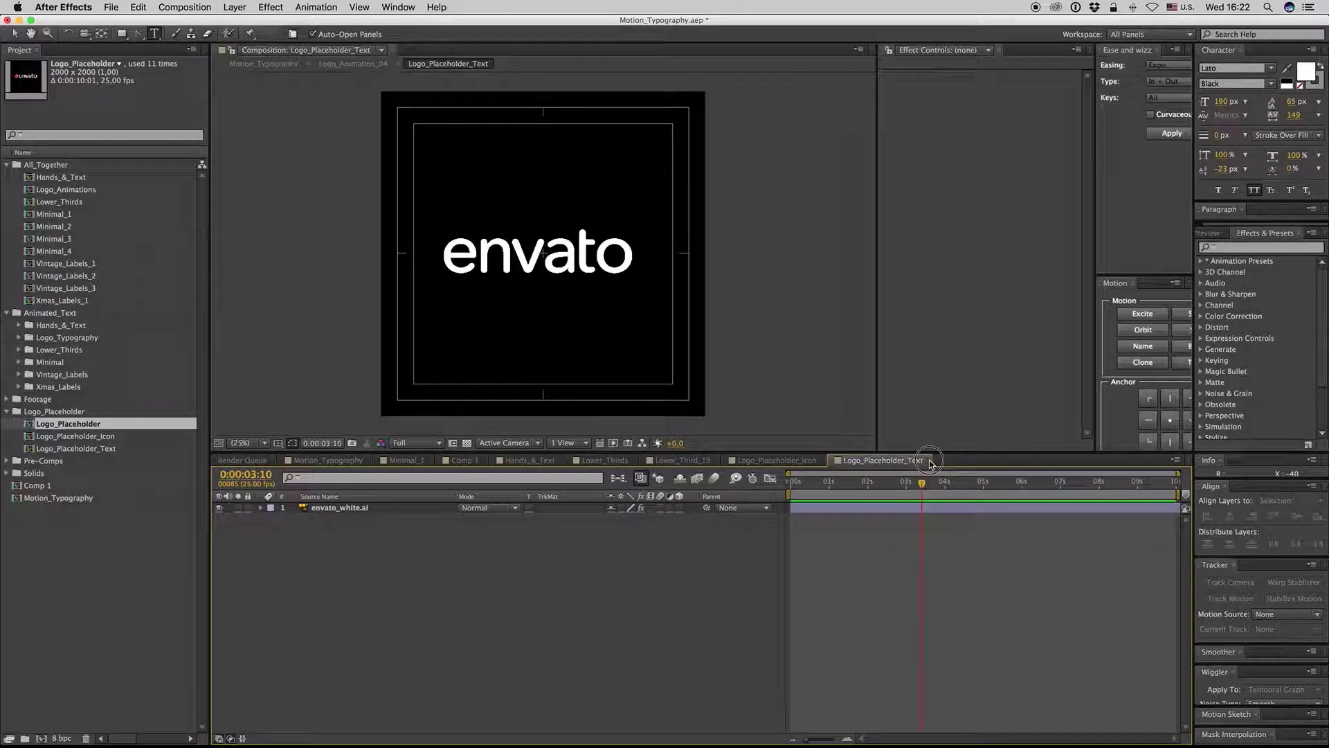
left_click(928, 460)
left_click(823, 461)
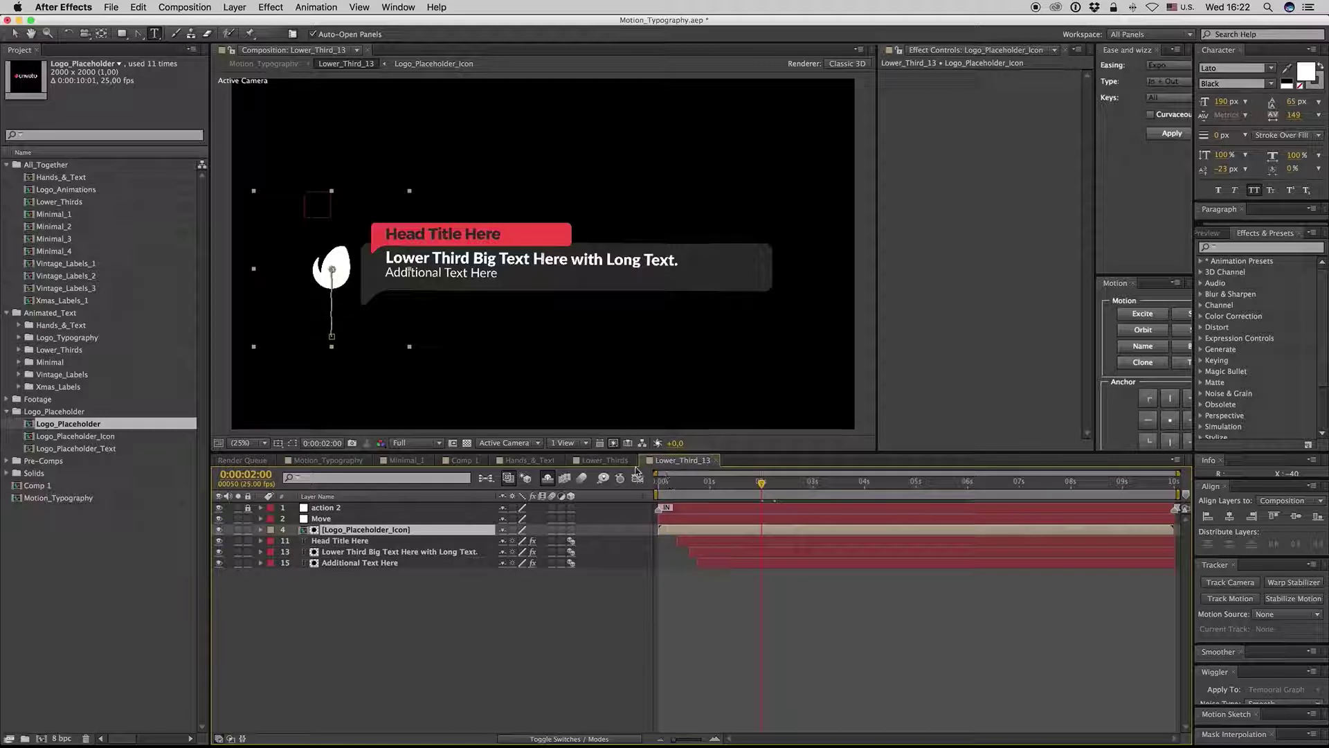
Set Lower_Thirds preview resolution to Quarter, then open Logo_Animations.
left_click(608, 460)
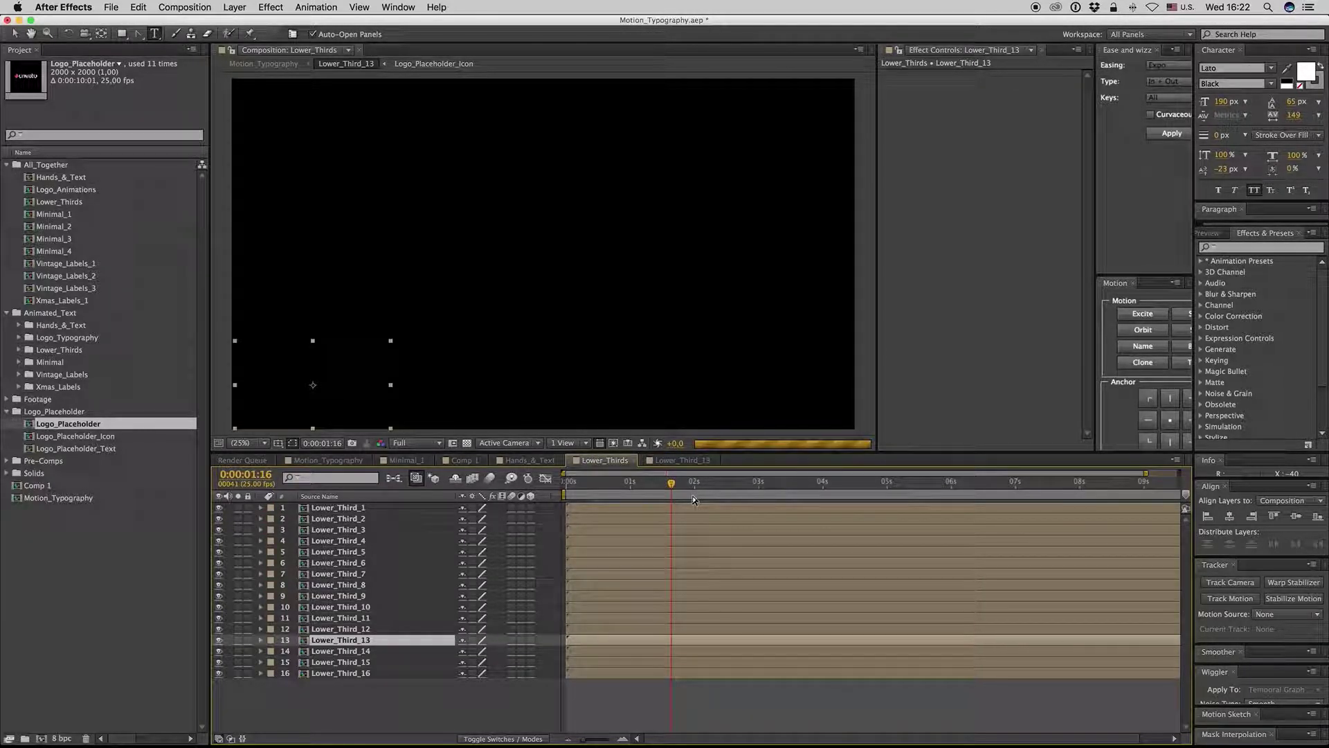
left_click(415, 443)
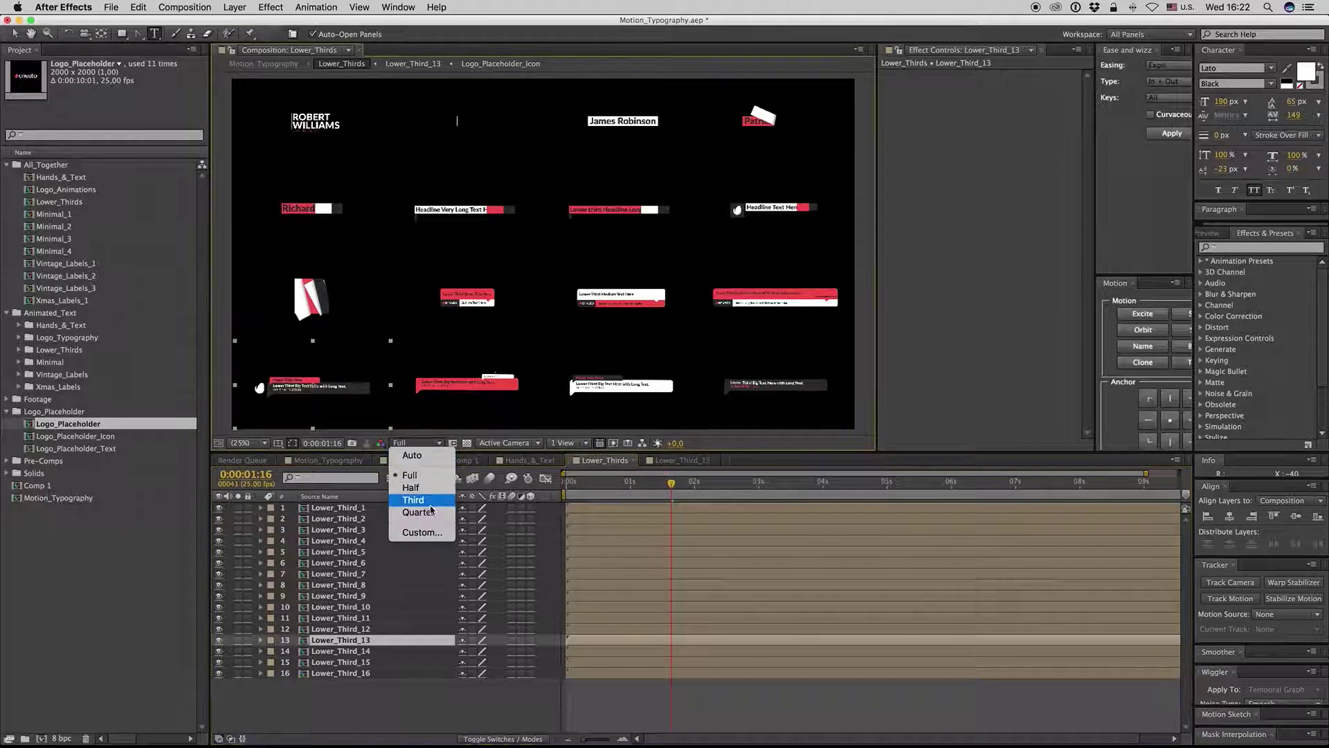
left_click(418, 512)
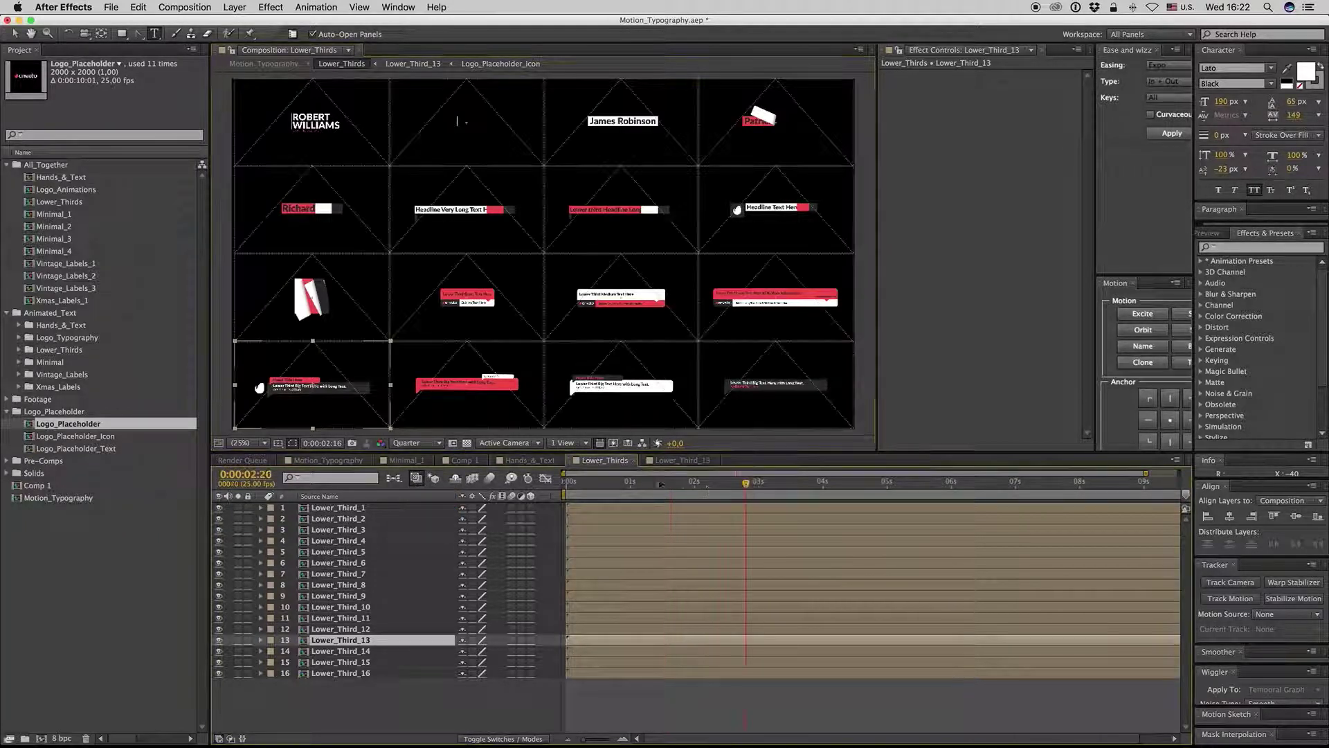
double_click(62, 189)
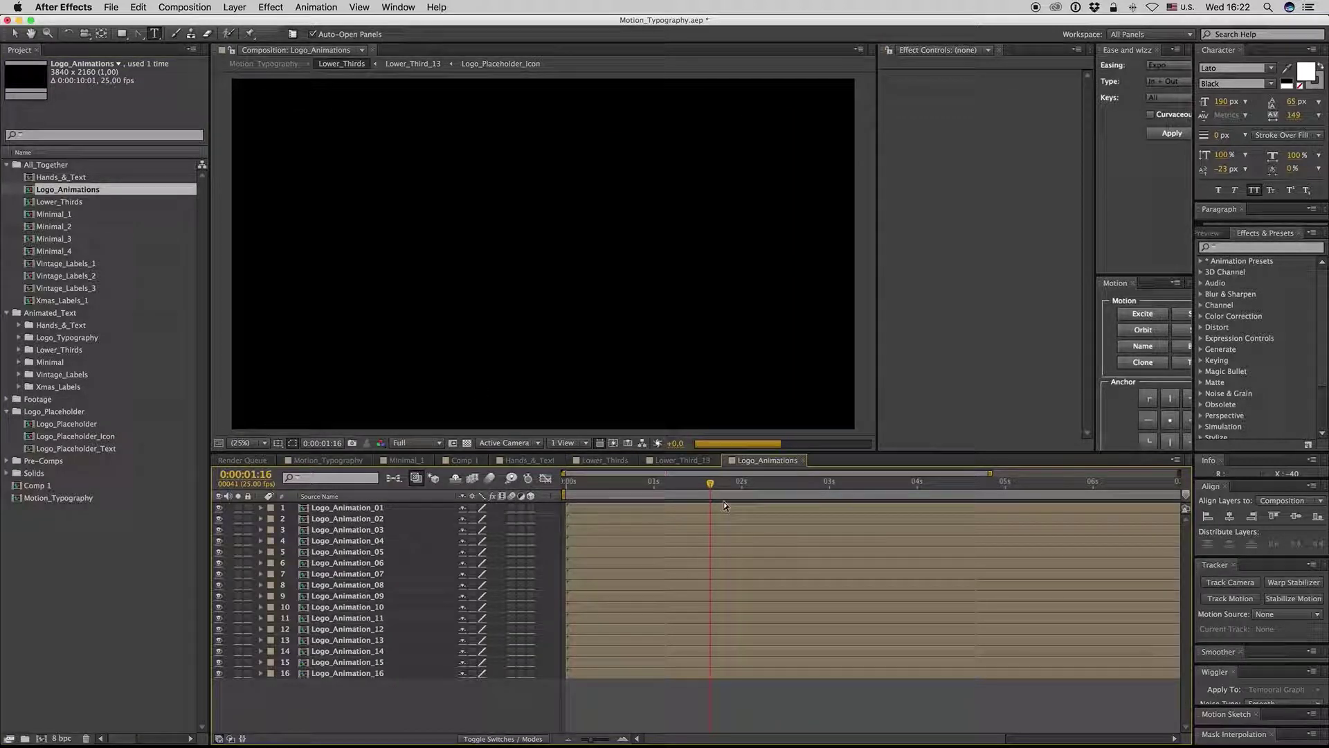
Close Logo_Animations, Lower_Third_13 and Lower_Thirds, checking the long text layer's Fill on the way.
left_click_drag(709, 483, 664, 488)
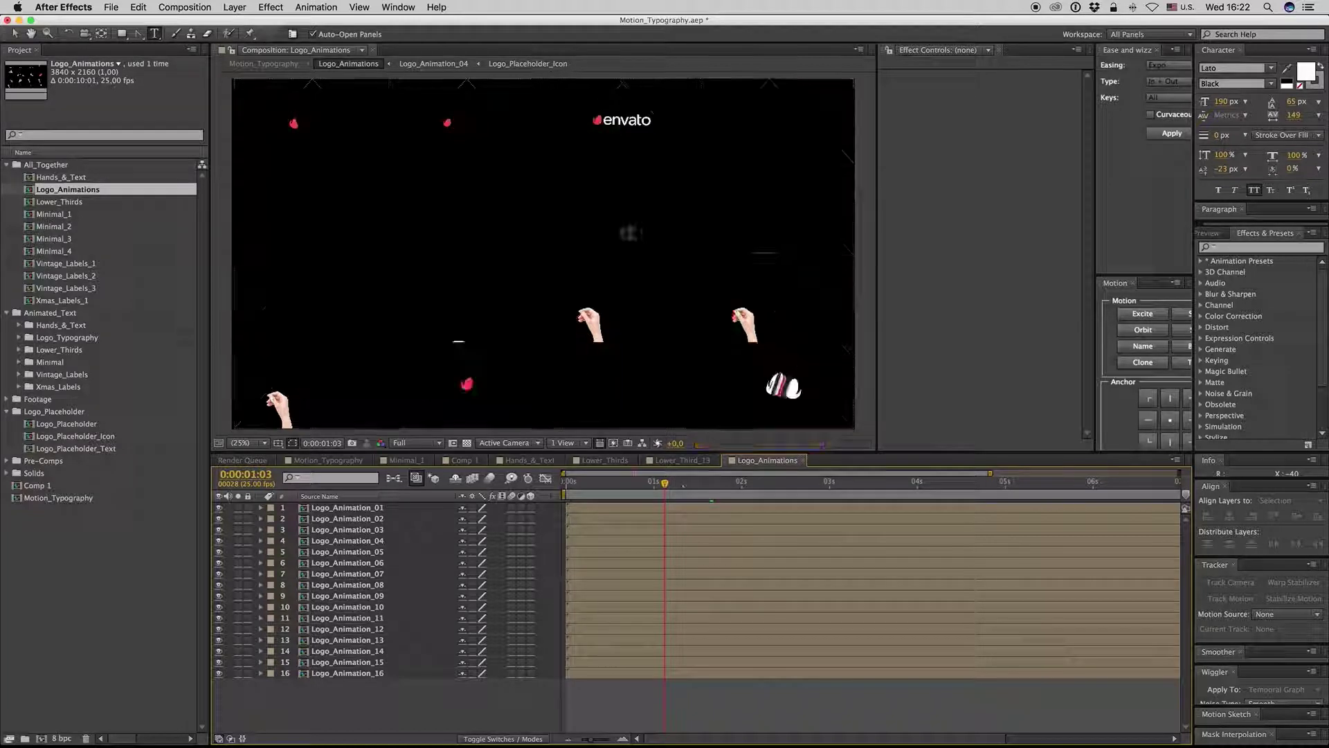
left_click(804, 460)
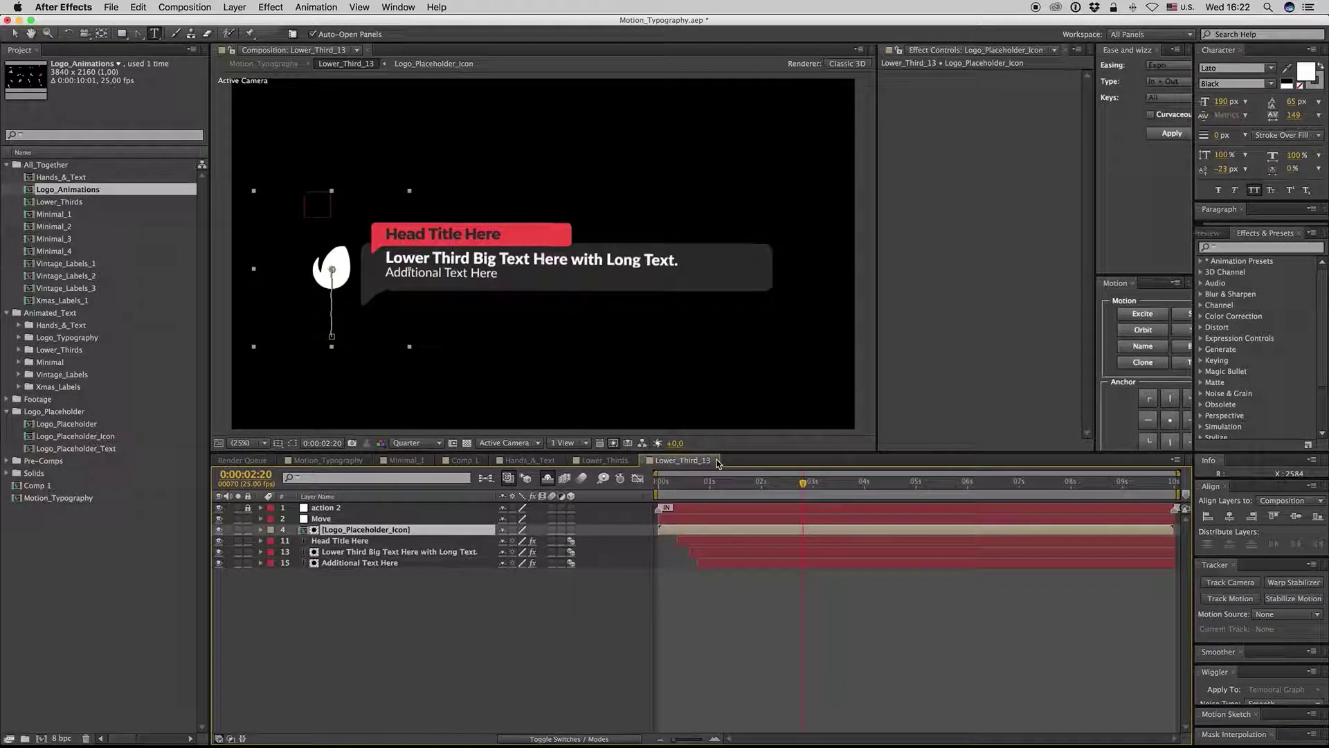
left_click(387, 552)
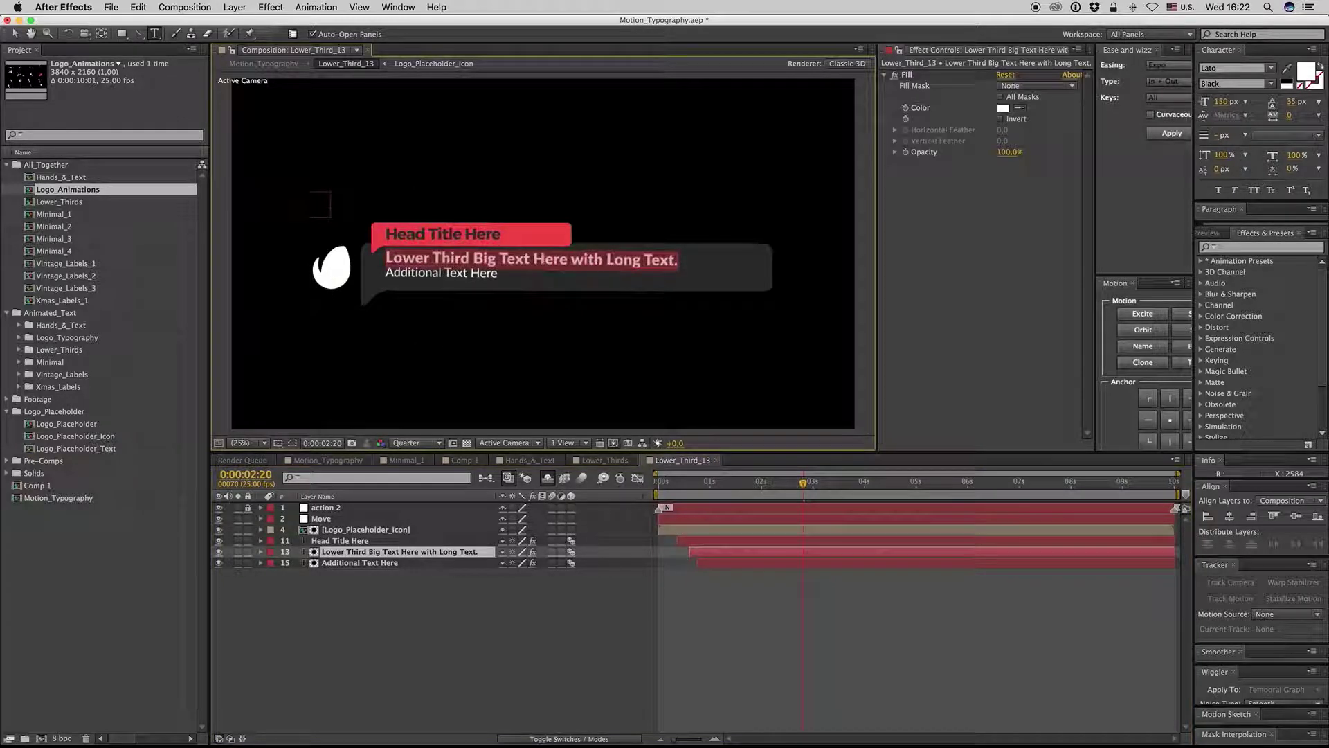
left_click(717, 460)
left_click(636, 461)
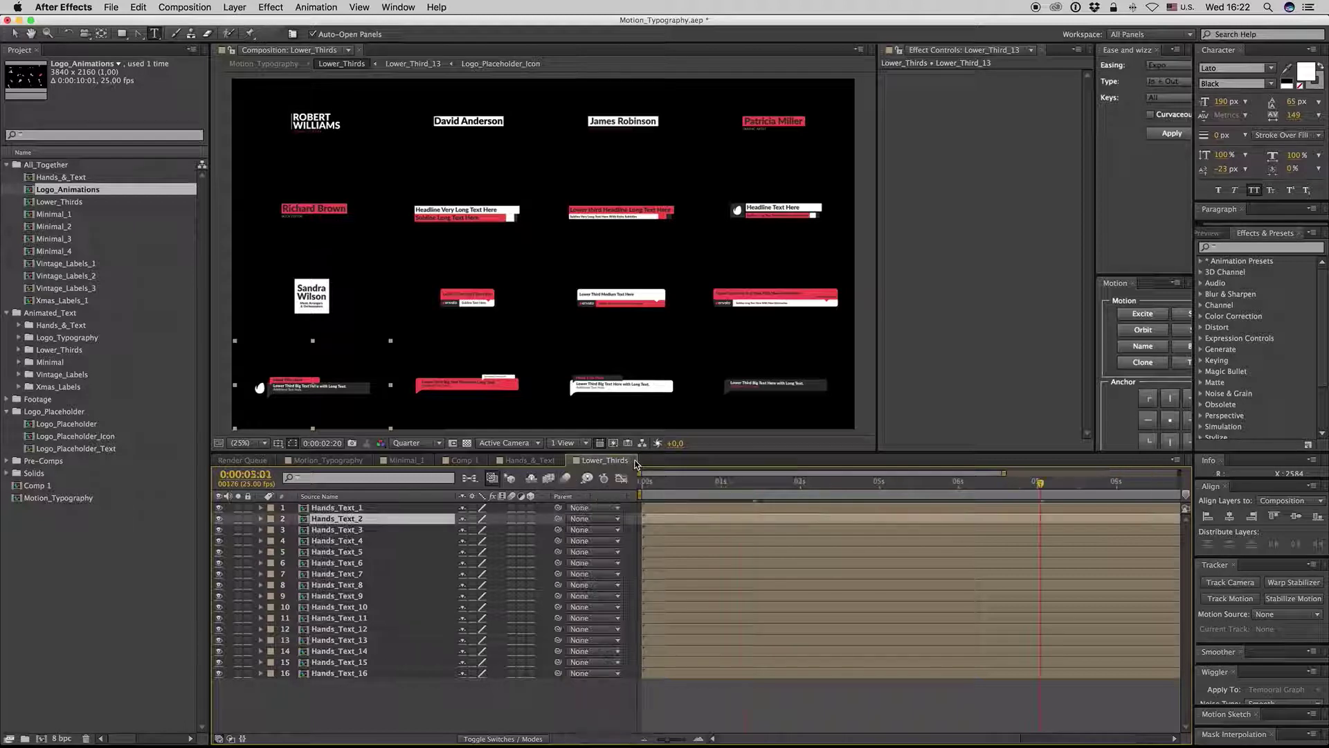
In Comp 1, move Animated_Text_2 to start at 0s and extend its end to 10s.
left_click(462, 460)
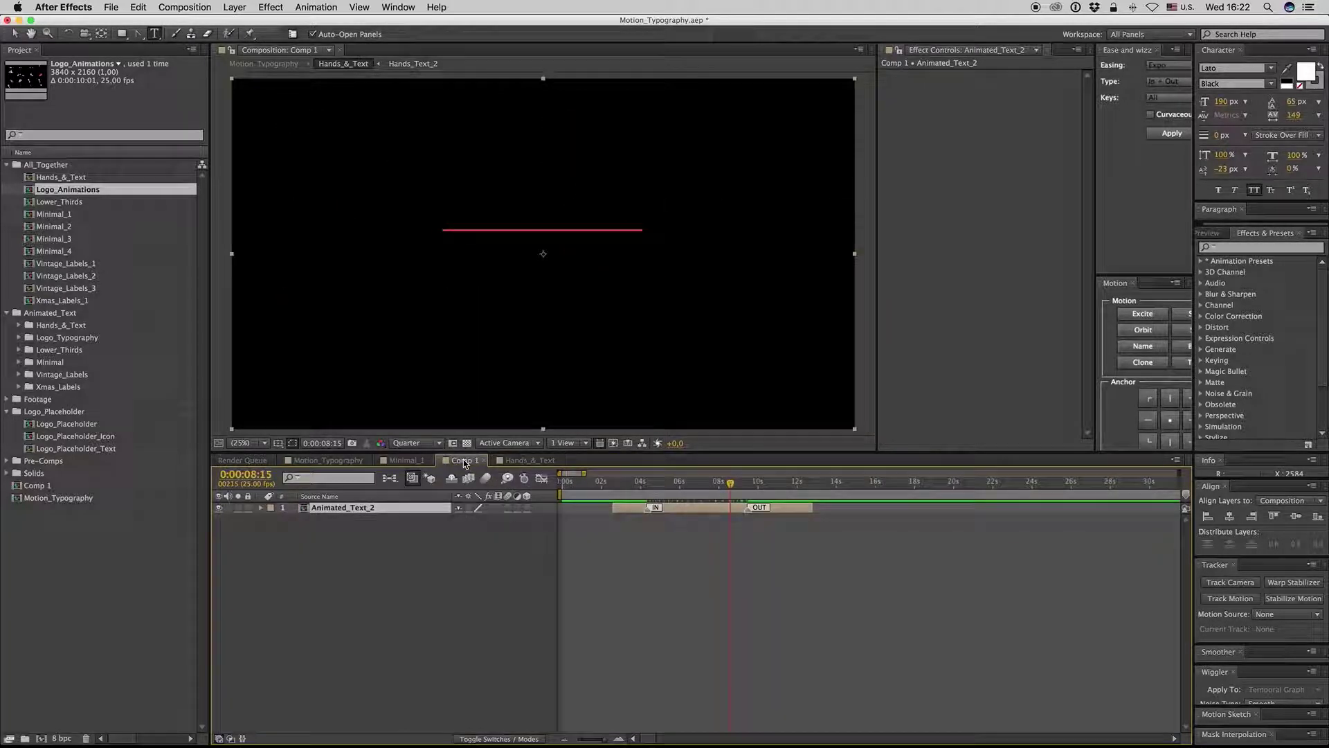
mouse_move(637, 508)
left_mouse_down()
mouse_move(621, 509)
mouse_move(805, 508)
left_mouse_up()
left_click_drag(720, 515, 757, 513)
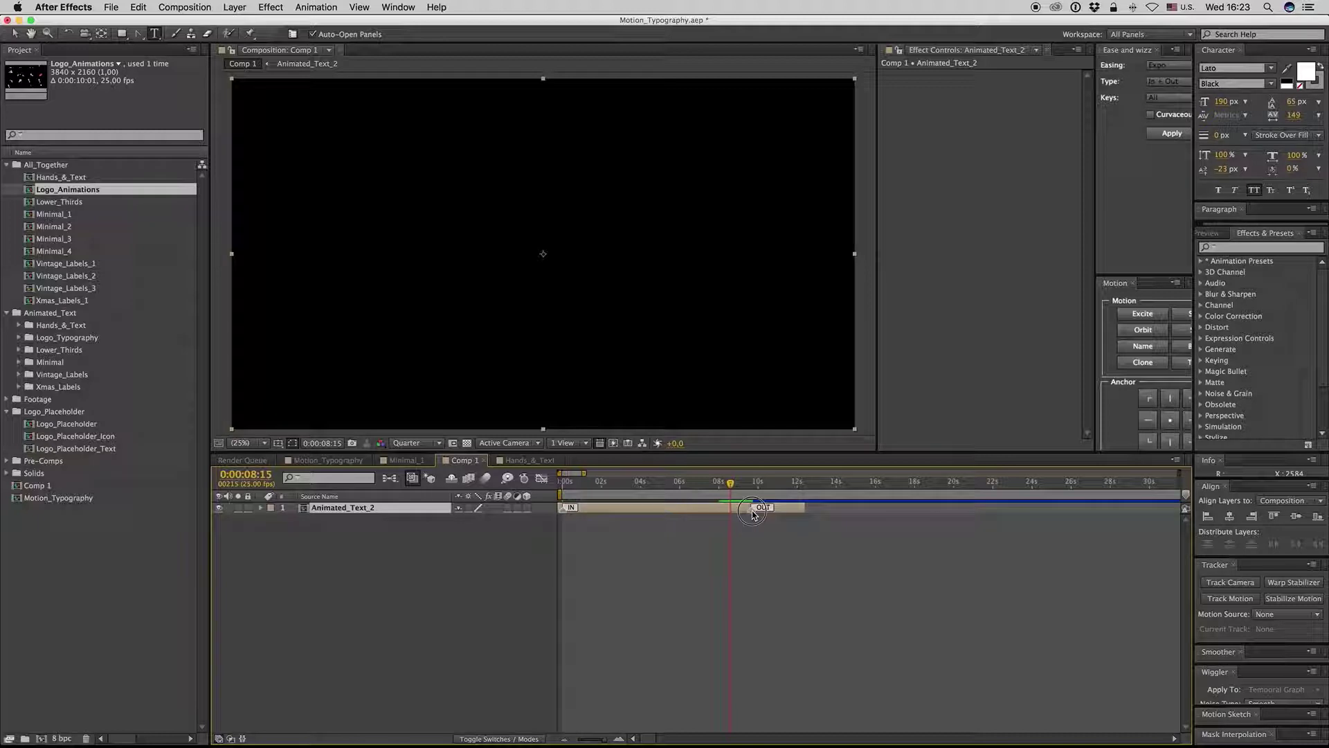
End the work area at 10 seconds and preview the animation.
left_click(758, 486)
key("n")
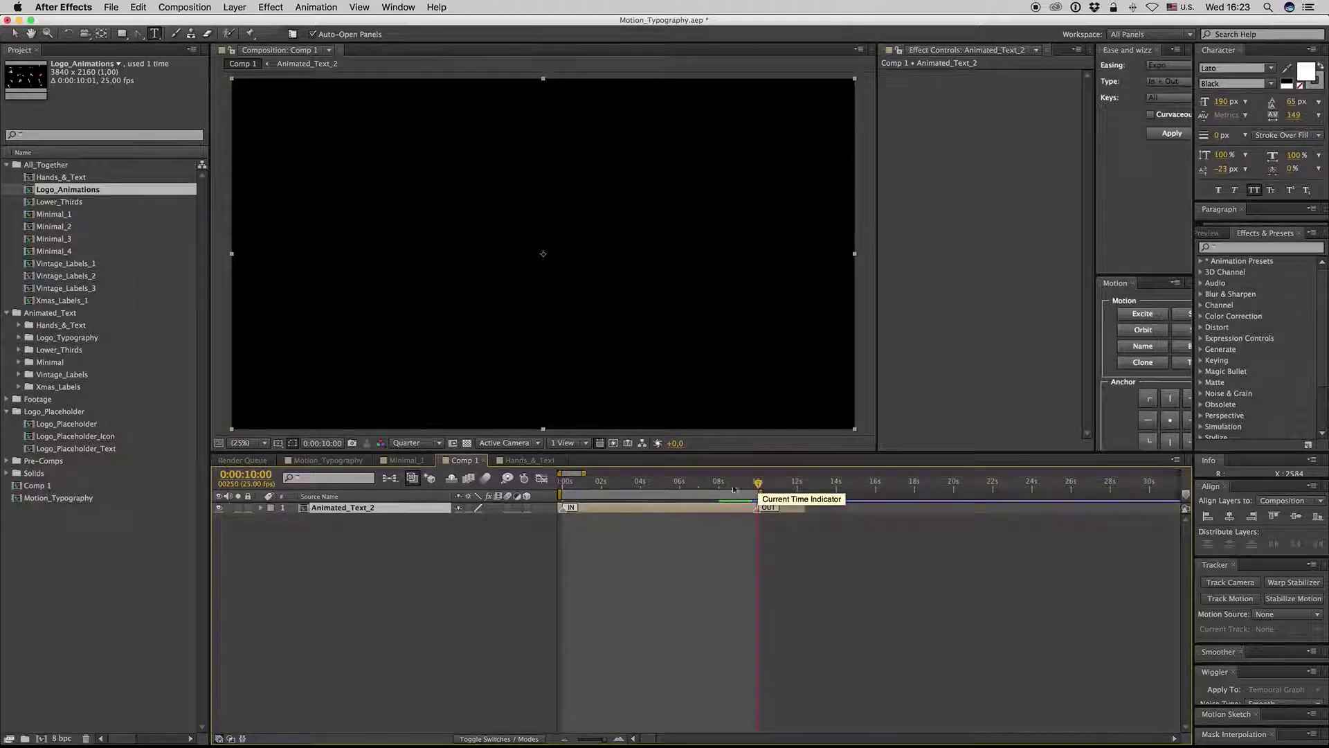
key("space")
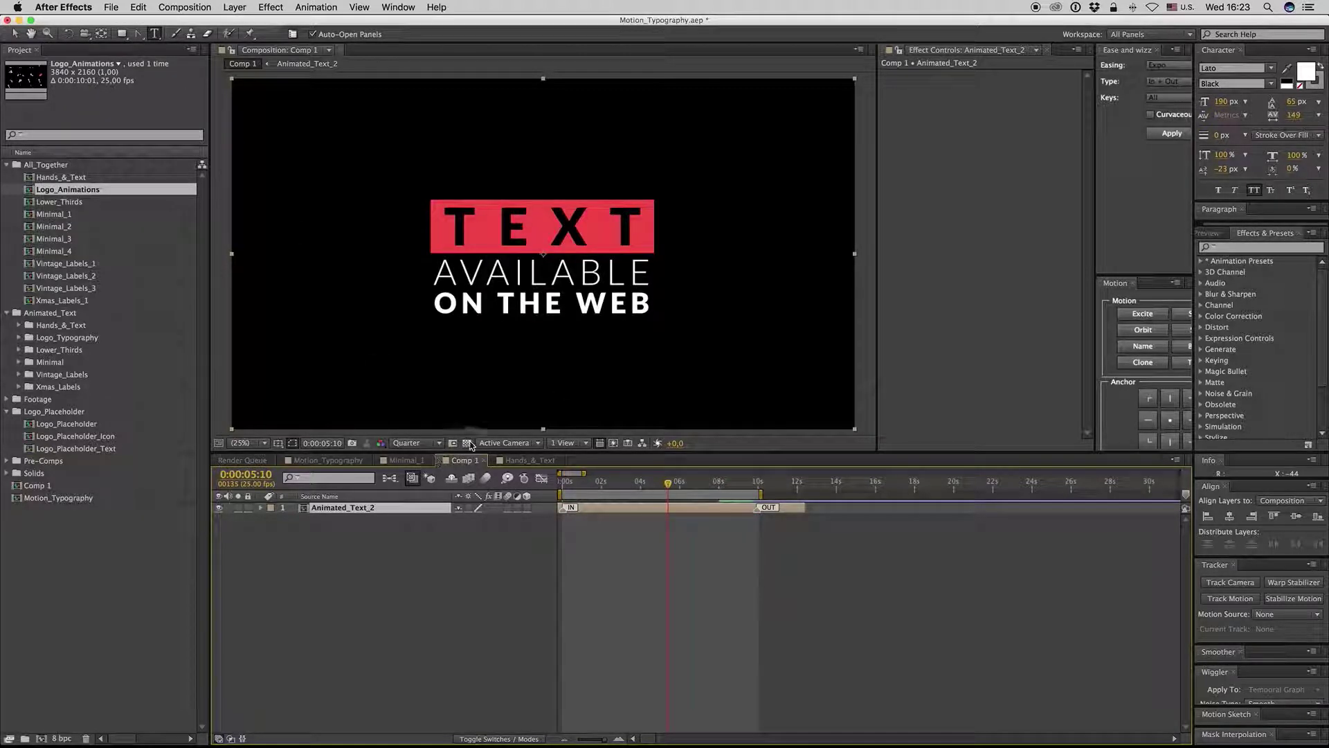
left_click(465, 442)
left_click(466, 442)
Add Comp 1 to the Render Queue with QuickTime as the output format.
left_click(185, 7)
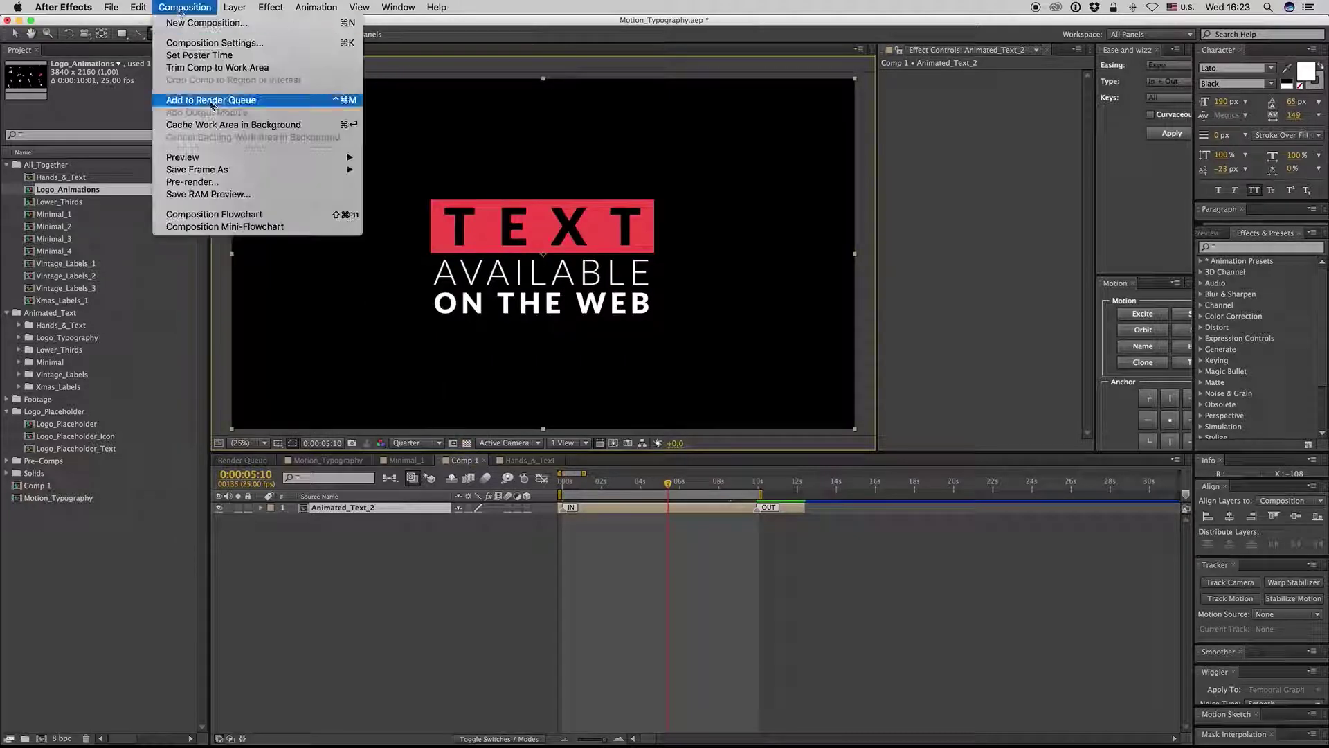
left_click(214, 97)
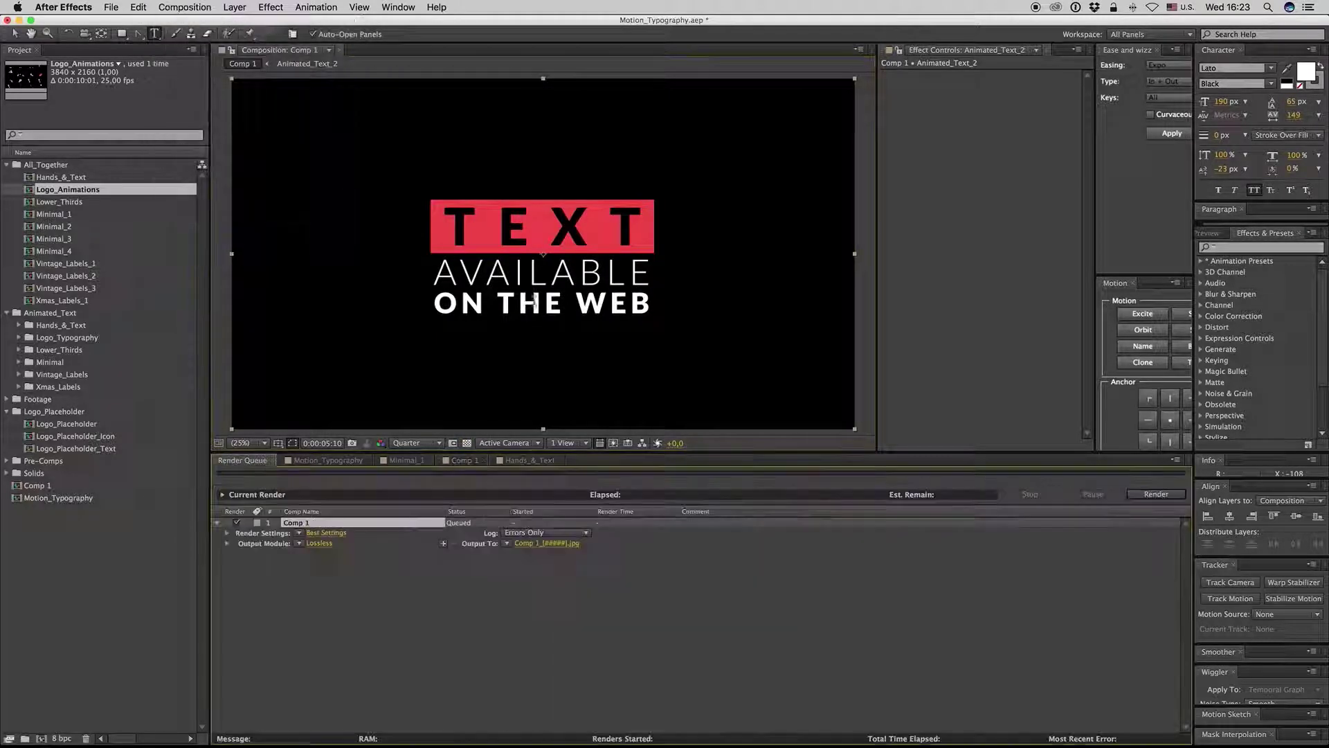
left_click(318, 543)
left_click(1058, 348)
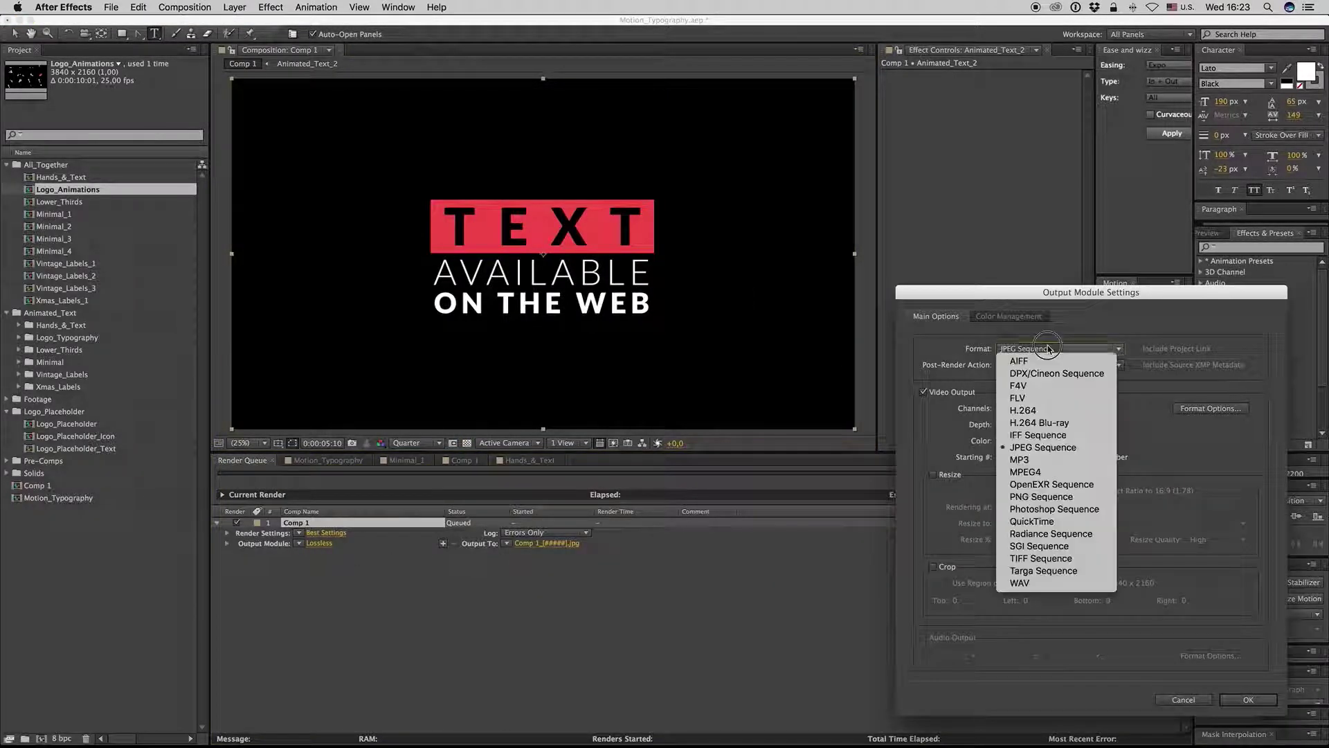
left_click(1057, 526)
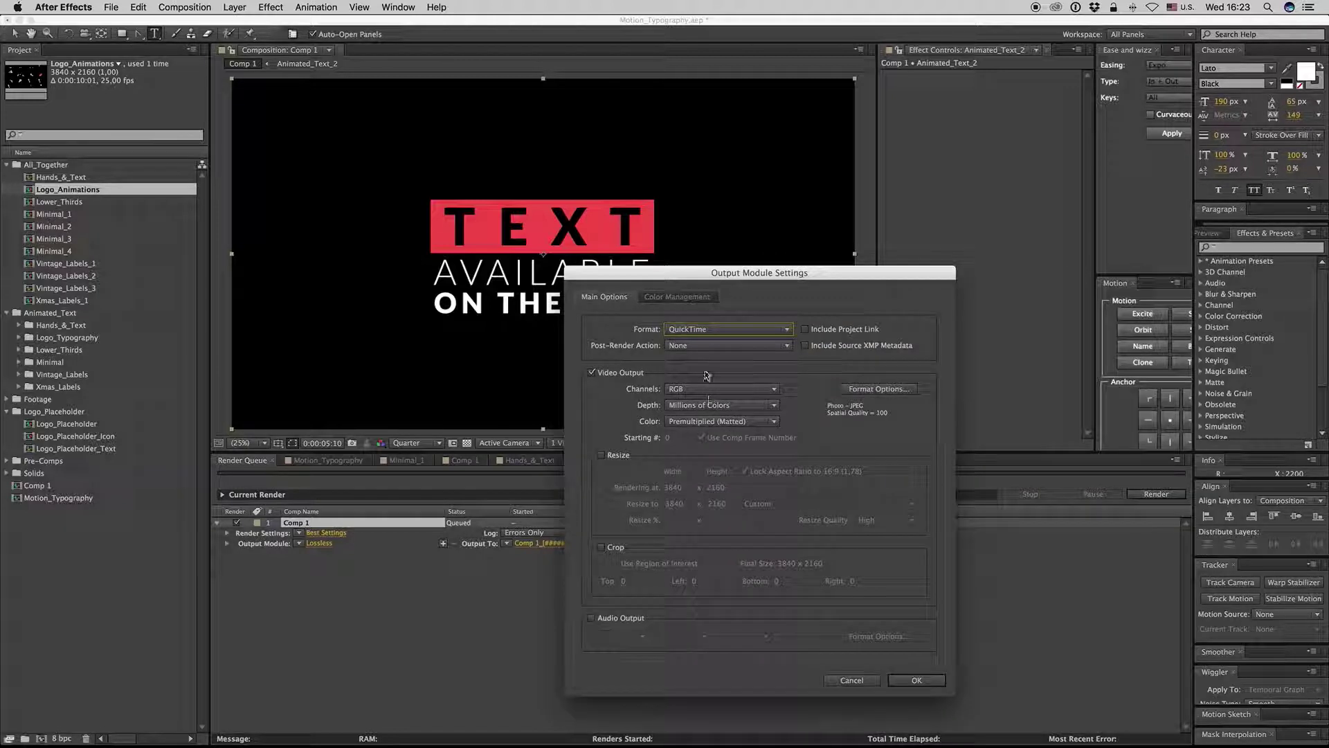
Set the QuickTime video codec to PNG.
left_click(879, 389)
left_click(1081, 365)
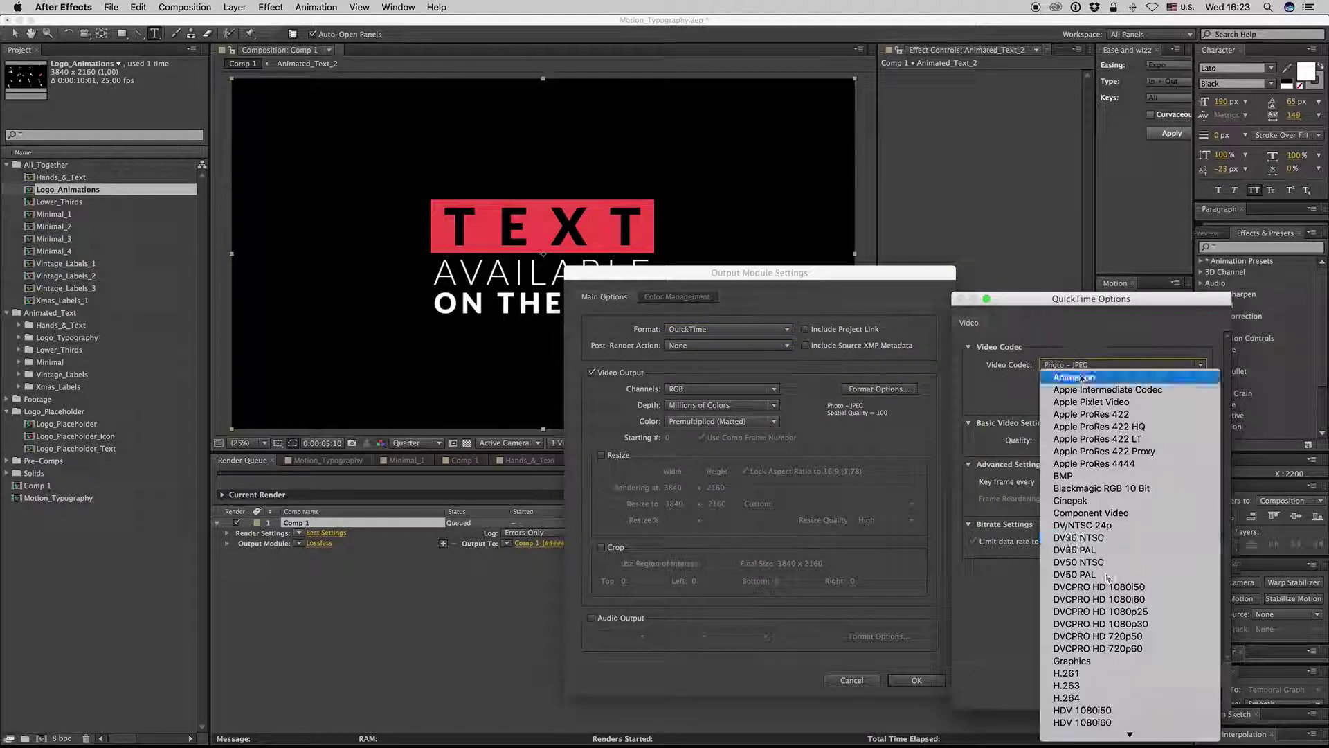
scroll(1084, 623, "down", 5)
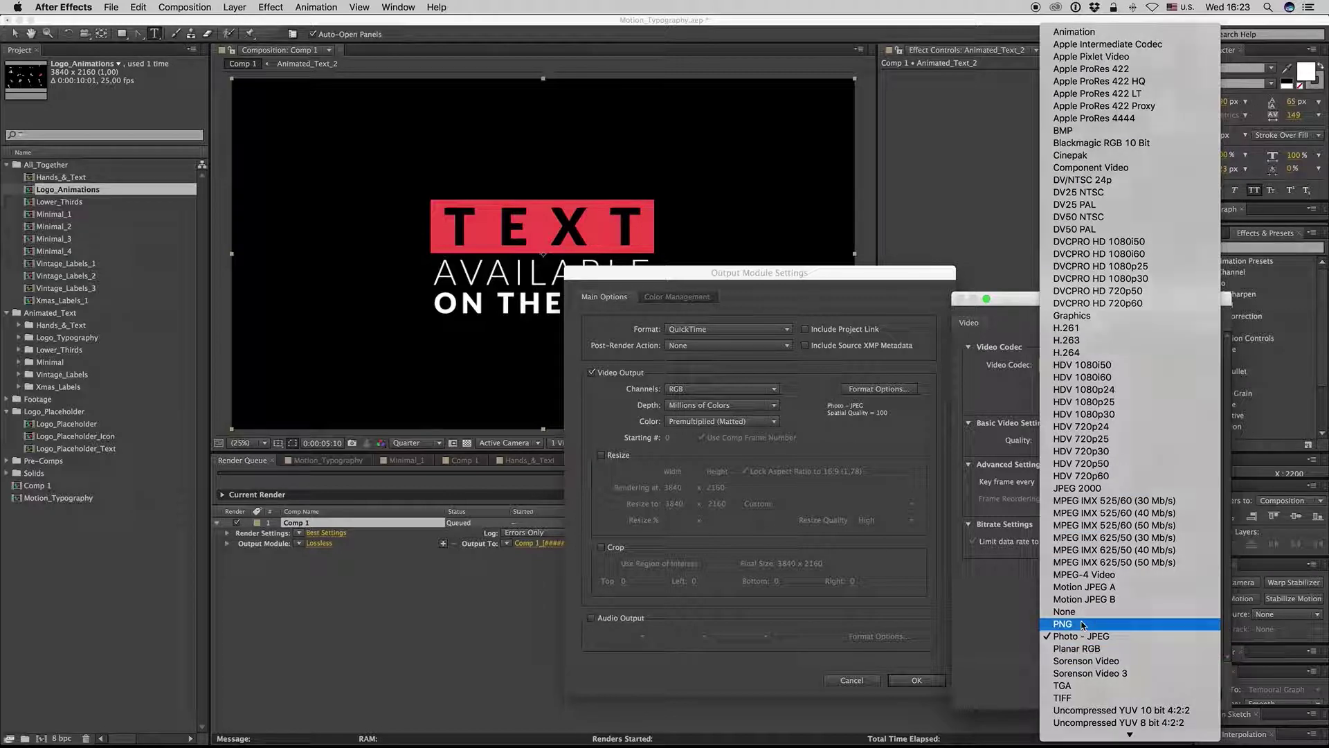
left_click(1083, 624)
left_click(1216, 694)
Set colour to Straight (Unmatted) and resize the output to 1920x1080.
left_click(734, 421)
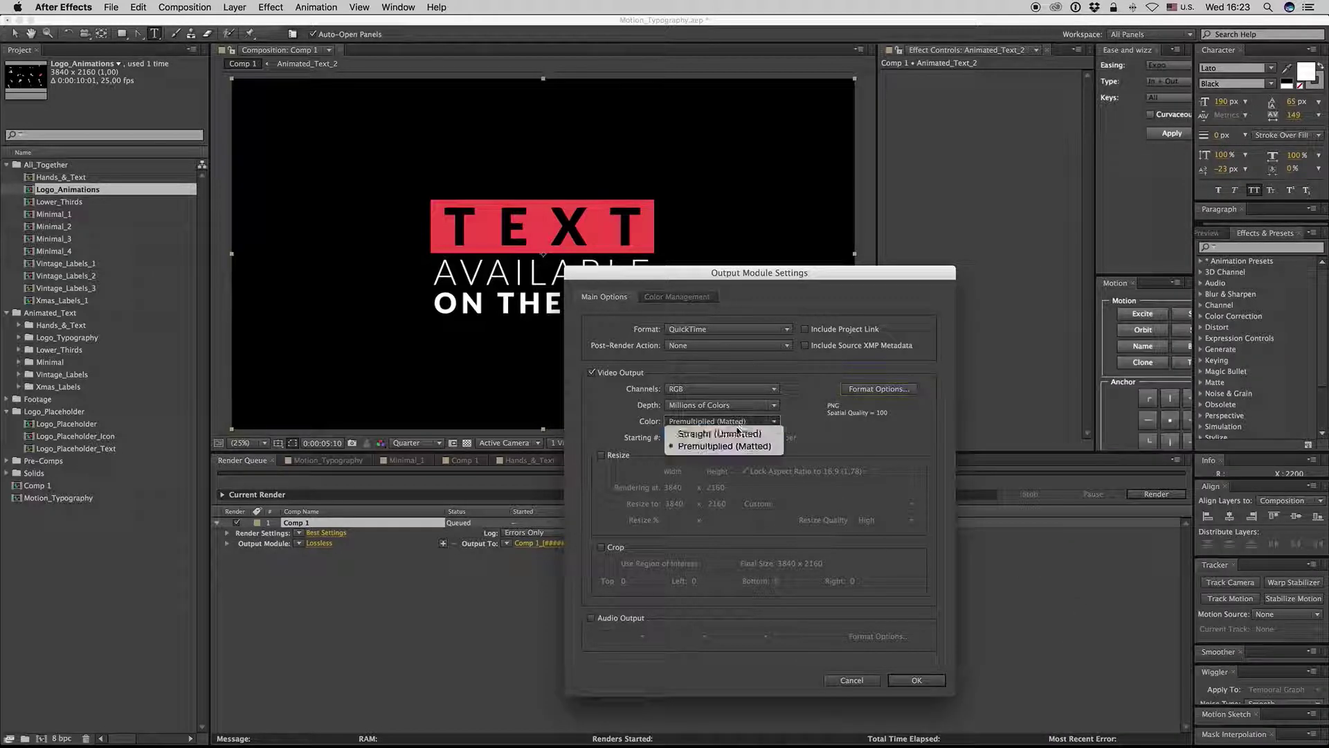
left_click(738, 438)
left_click(619, 456)
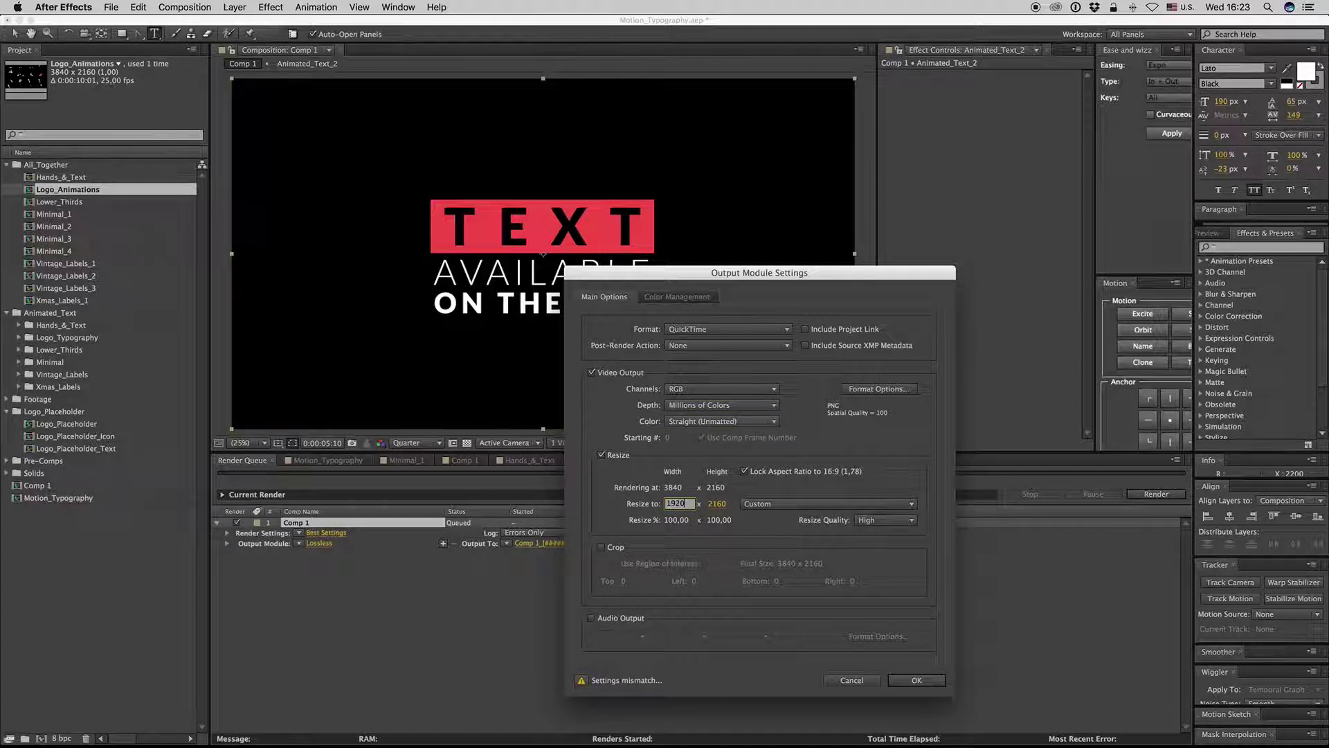
key("Return")
left_click(594, 683)
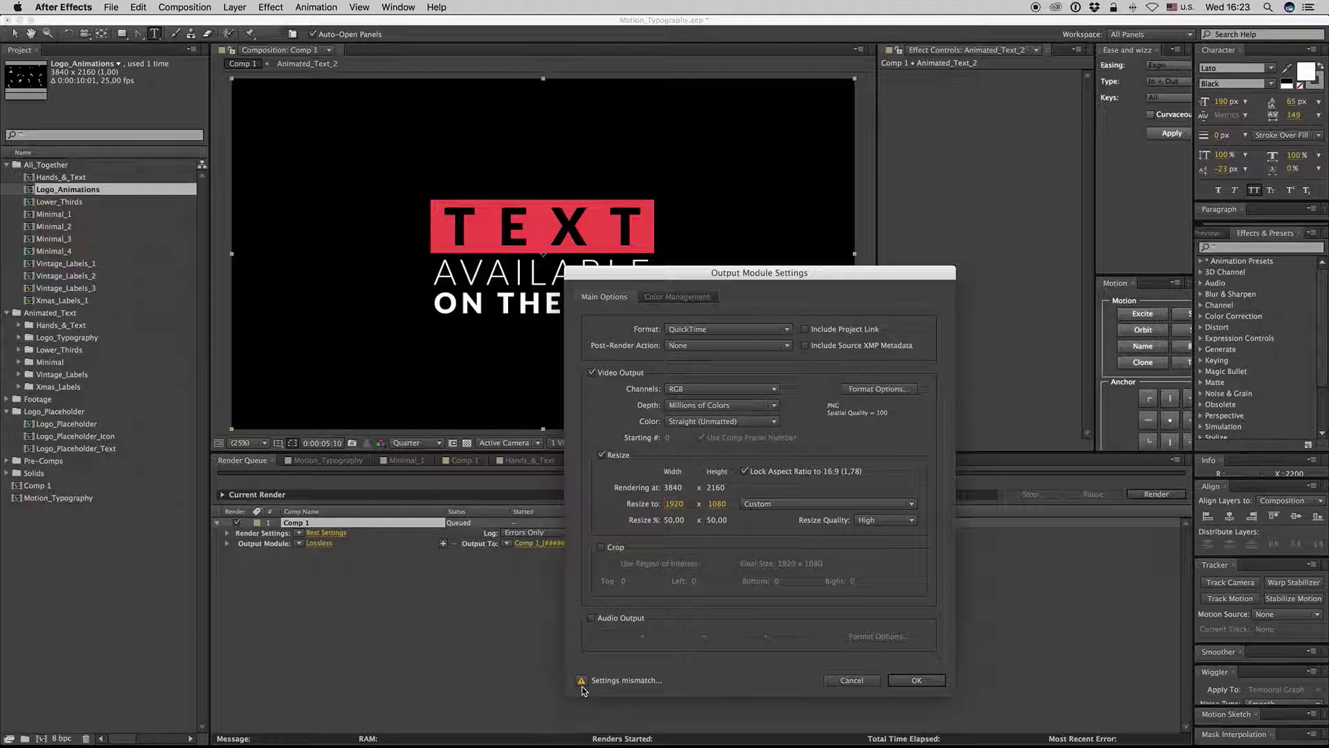
left_click(780, 410)
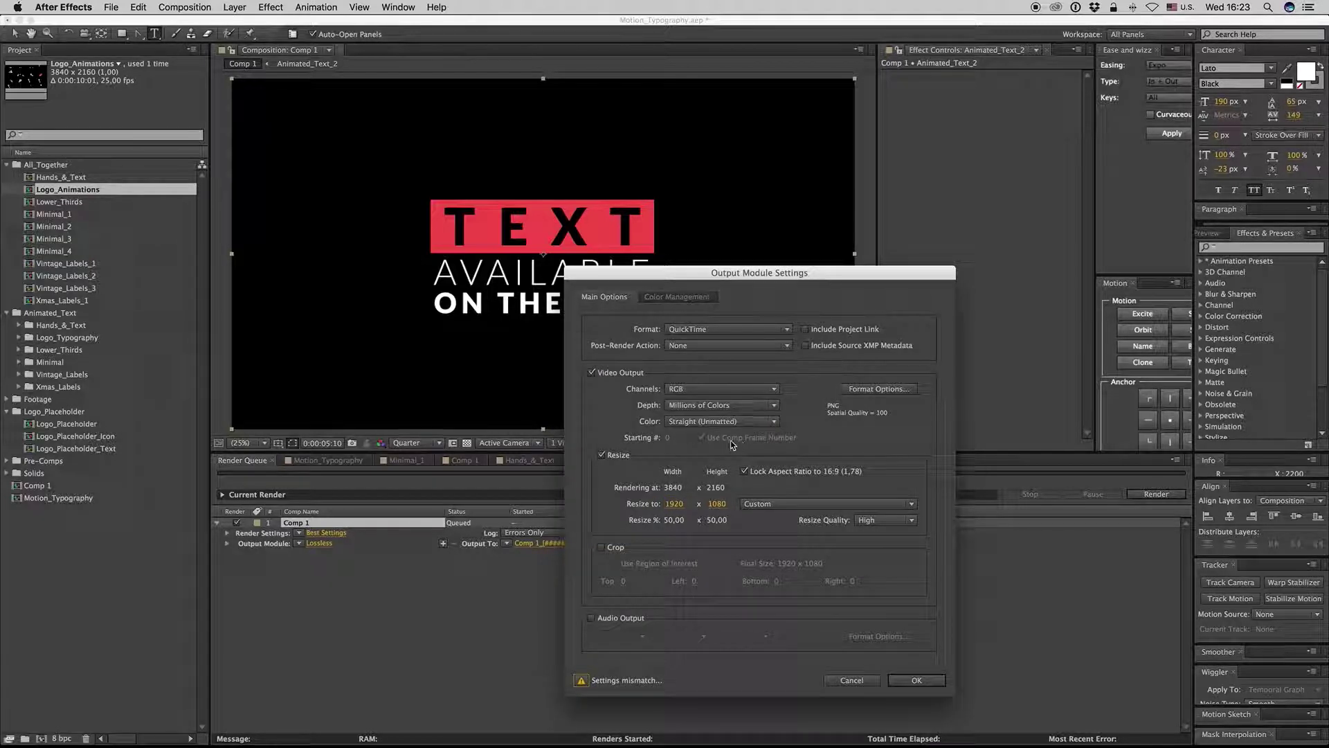
Output RGB + Alpha channels with Straight colour and confirm the output module.
left_click(726, 422)
left_click(725, 434)
left_click(721, 390)
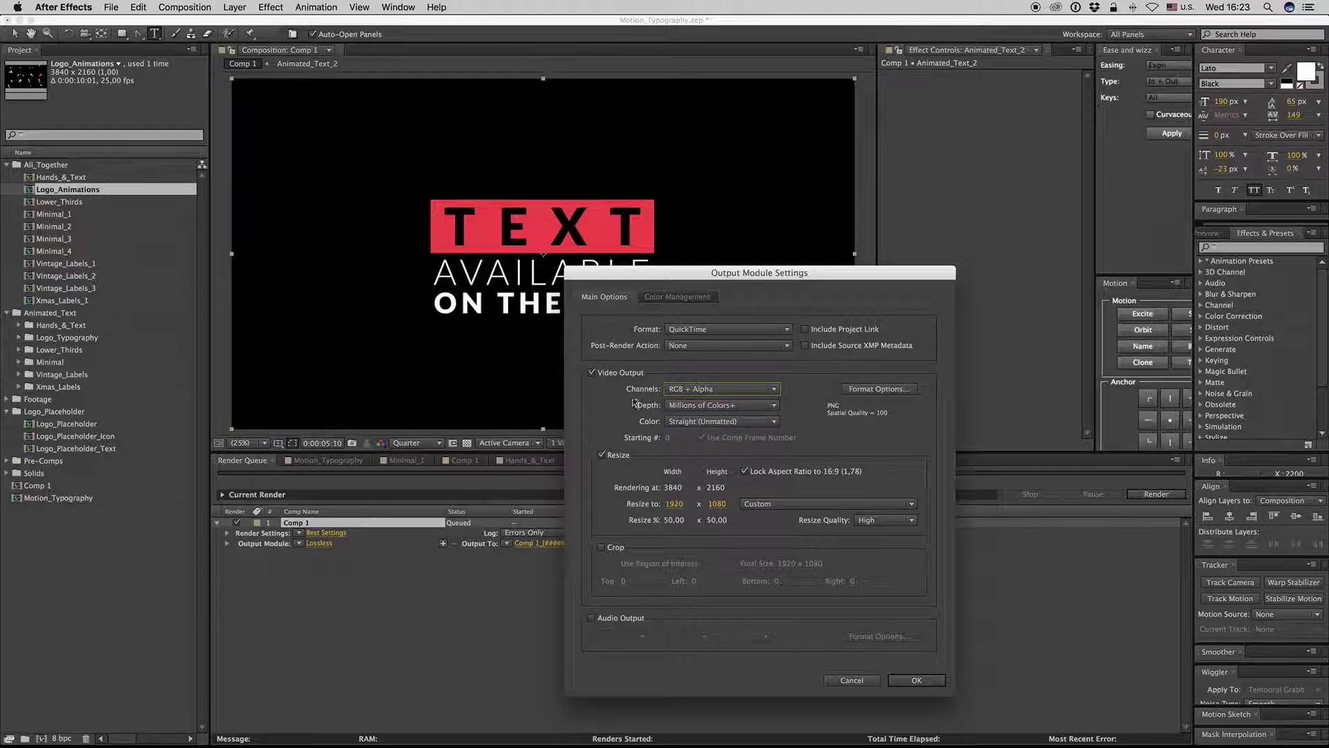
left_click(725, 421)
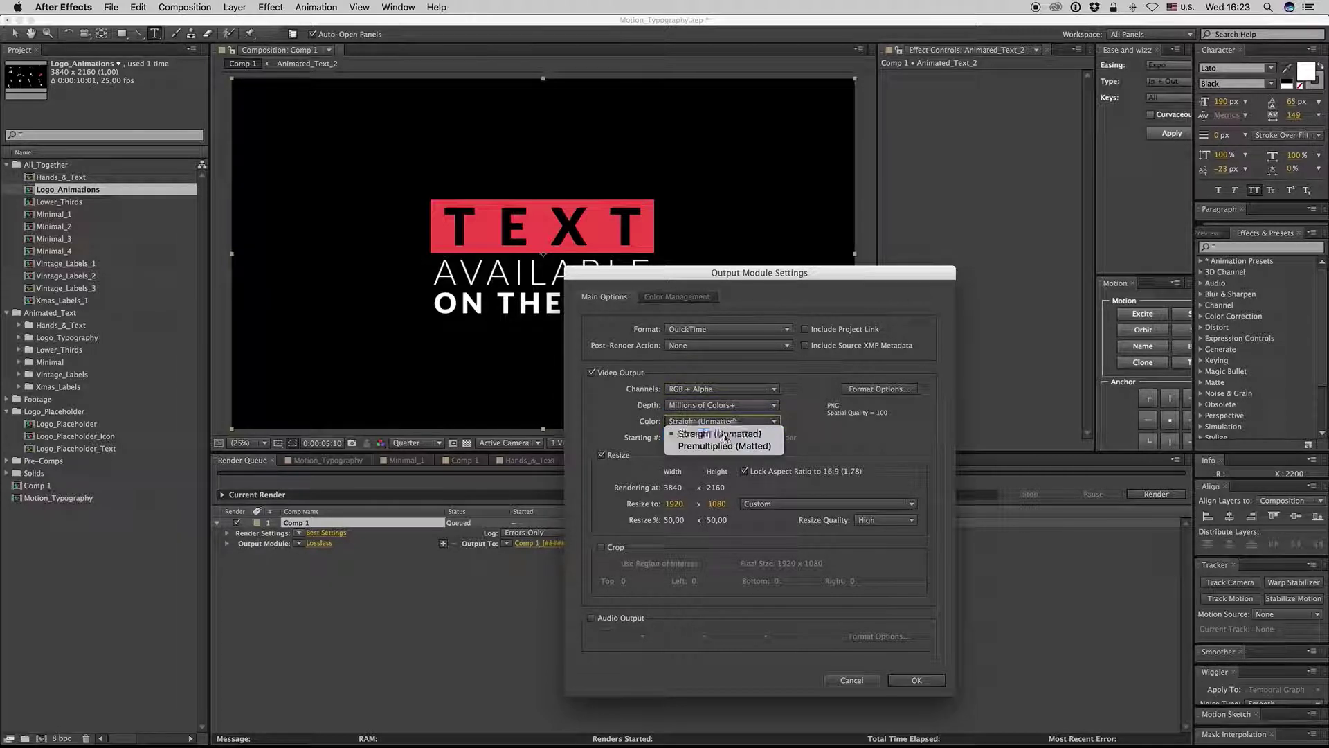
left_click(724, 422)
left_click(917, 680)
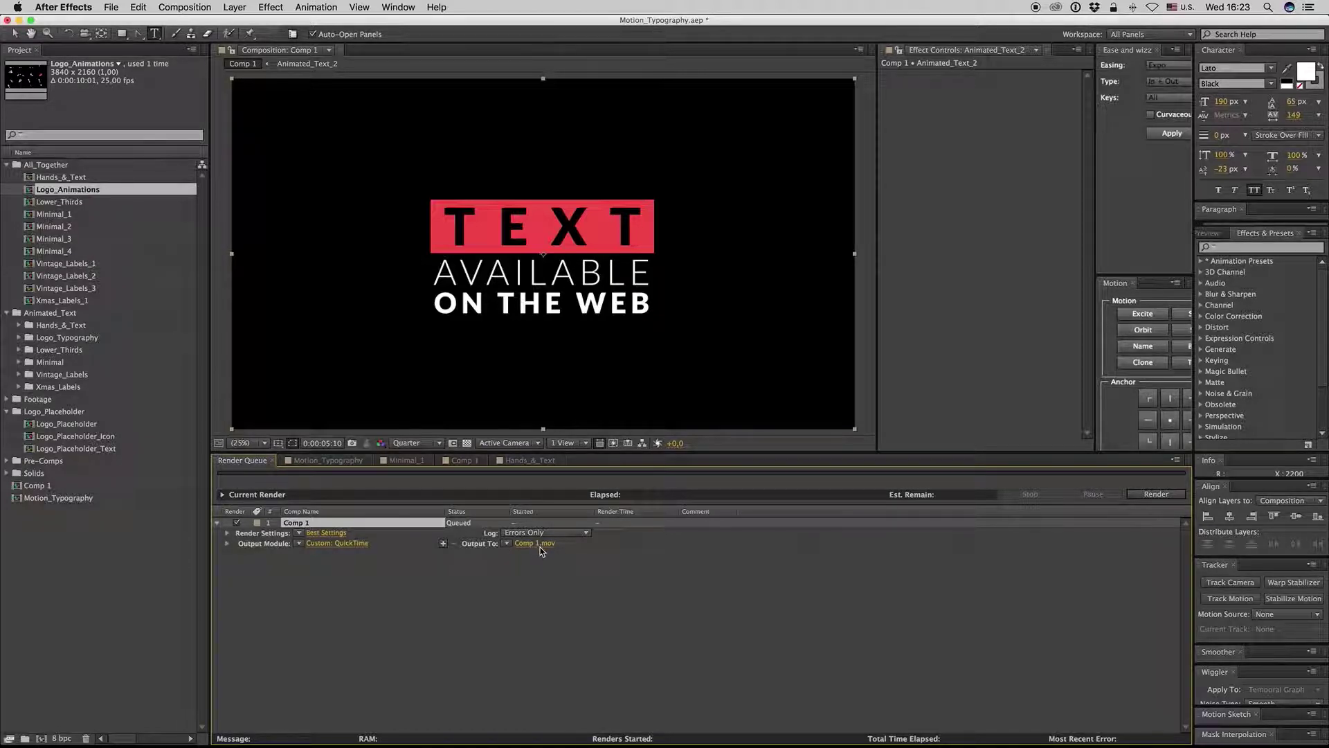
Review the Comp 1 render item and its Comp 1.mov save location, then return to Motion_Typography.
left_click(415, 575)
left_click(302, 524)
left_click(348, 561)
left_click(348, 564)
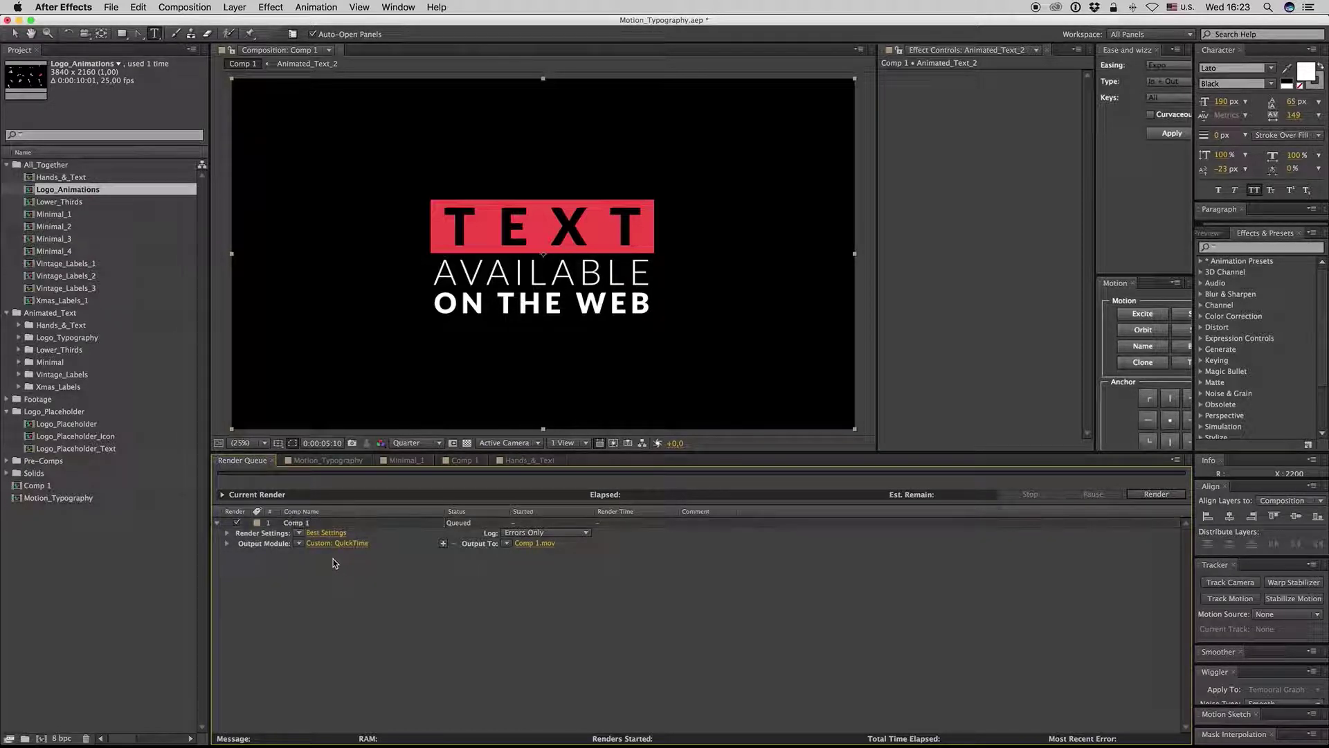
left_click(546, 543)
left_click(927, 615)
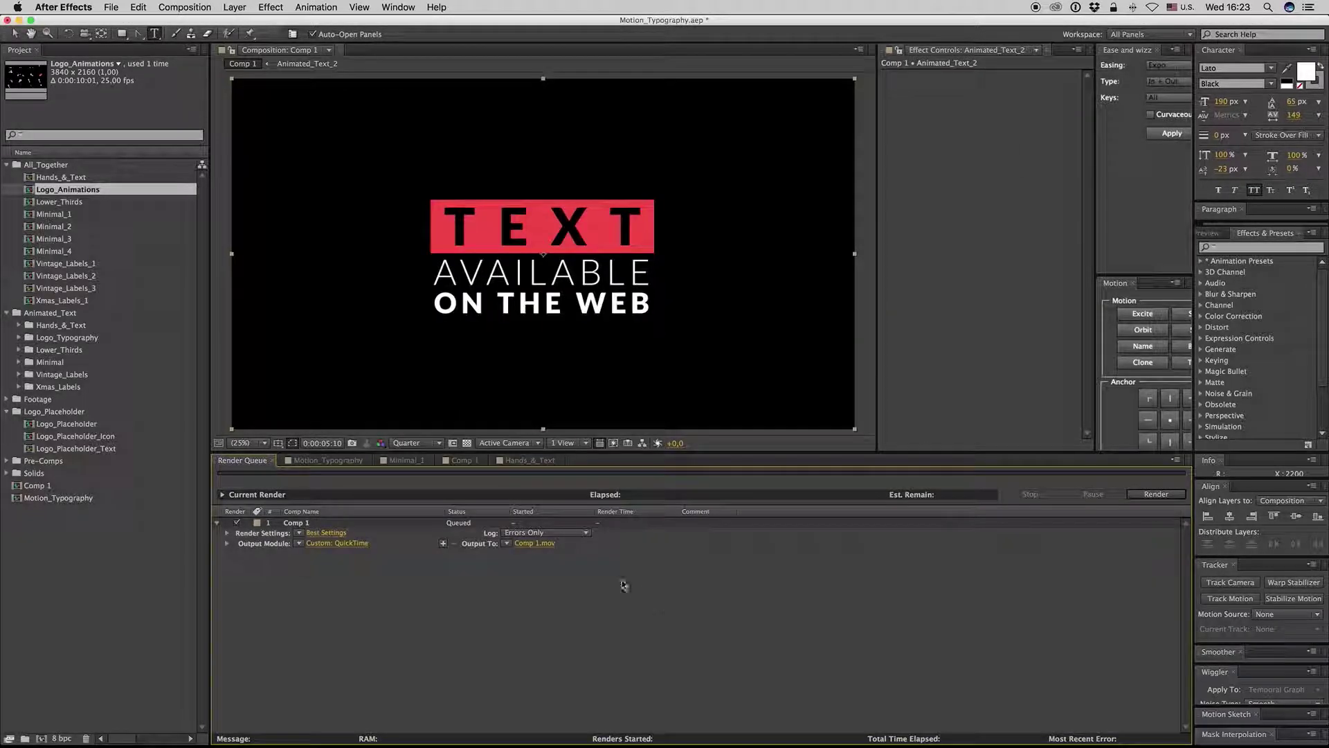
left_click(327, 460)
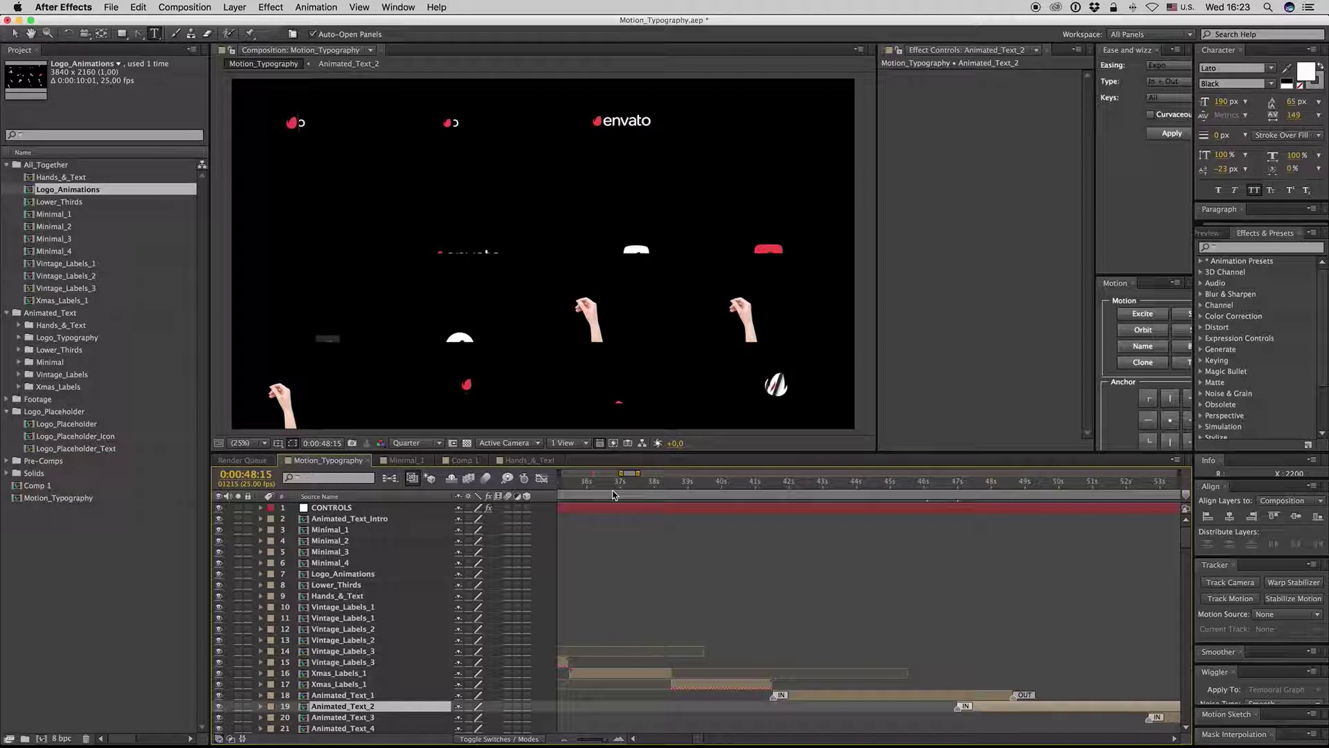
Zoom the timeline out and set the current time to 0:00:12:24.
key("minus")
key("minus")
key("minus")
key("minus")
key("minus")
key("minus")
left_click(566, 487)
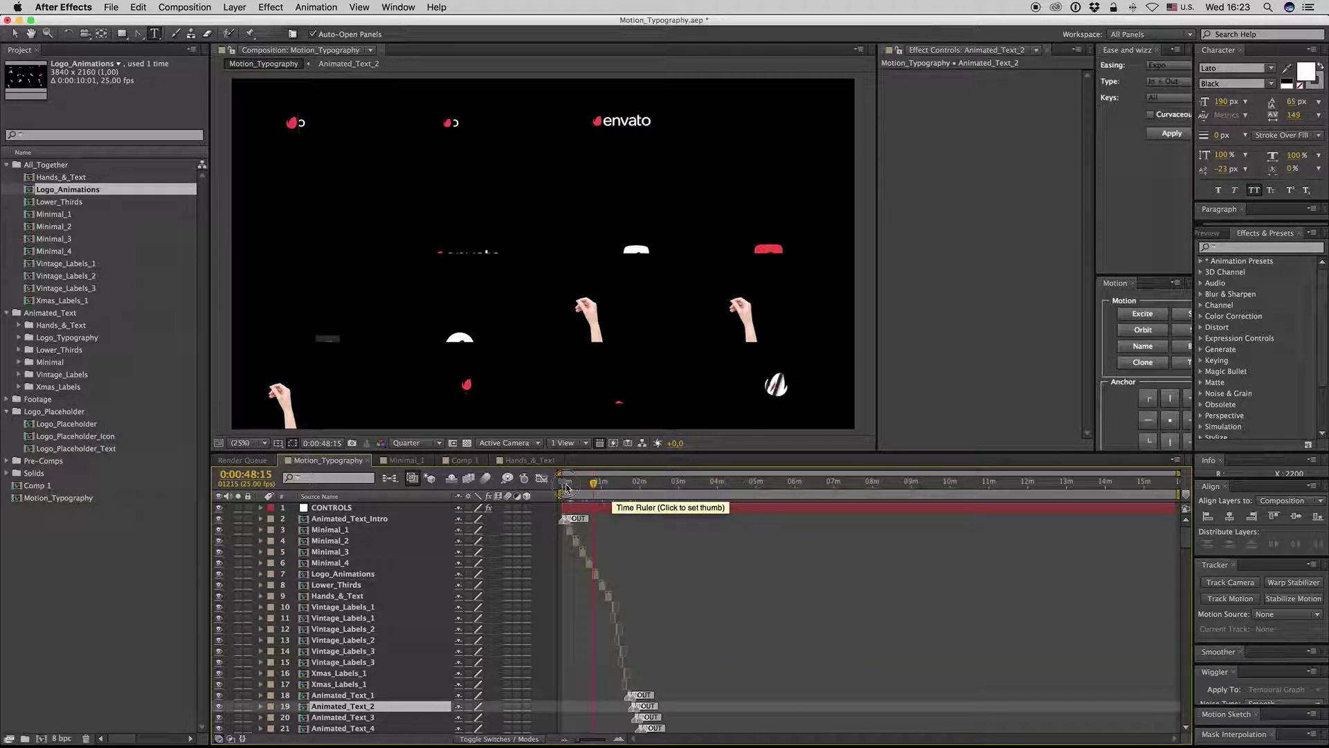
left_click(572, 487)
scroll(581, 487, "up", 6)
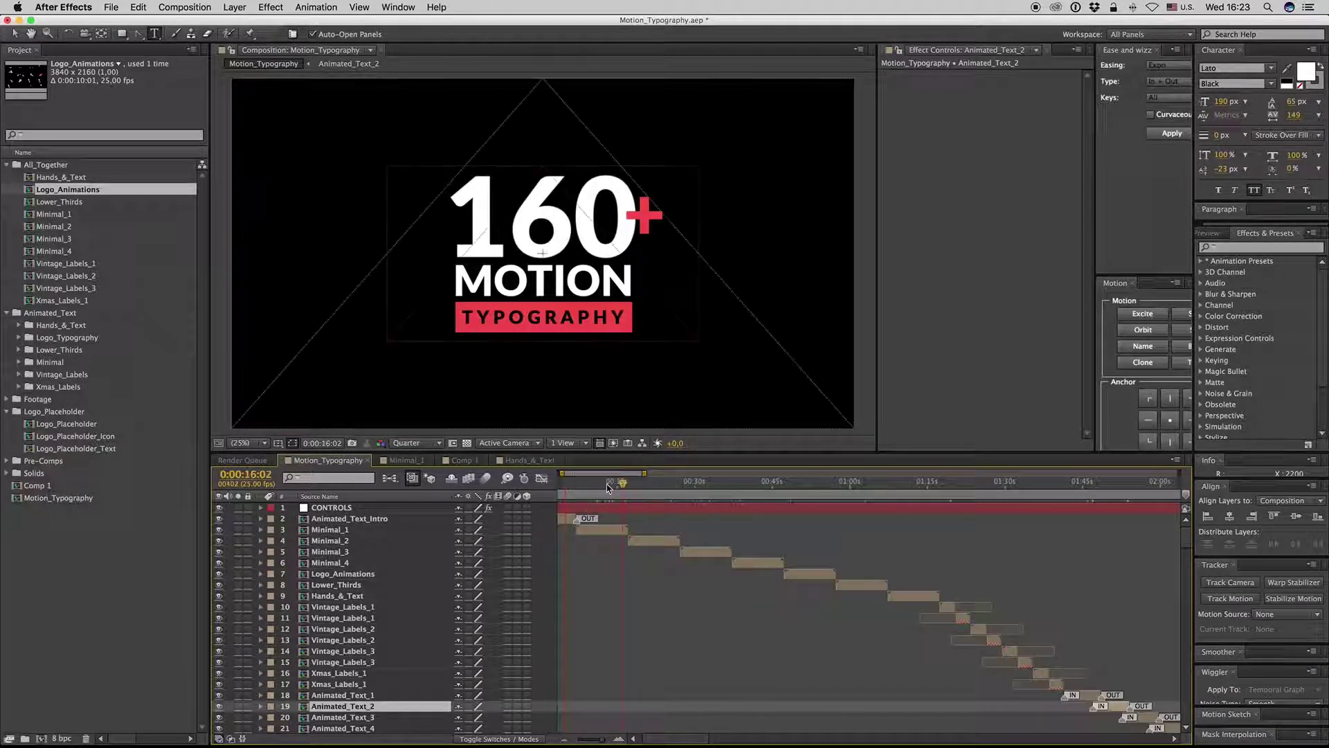
left_click(607, 484)
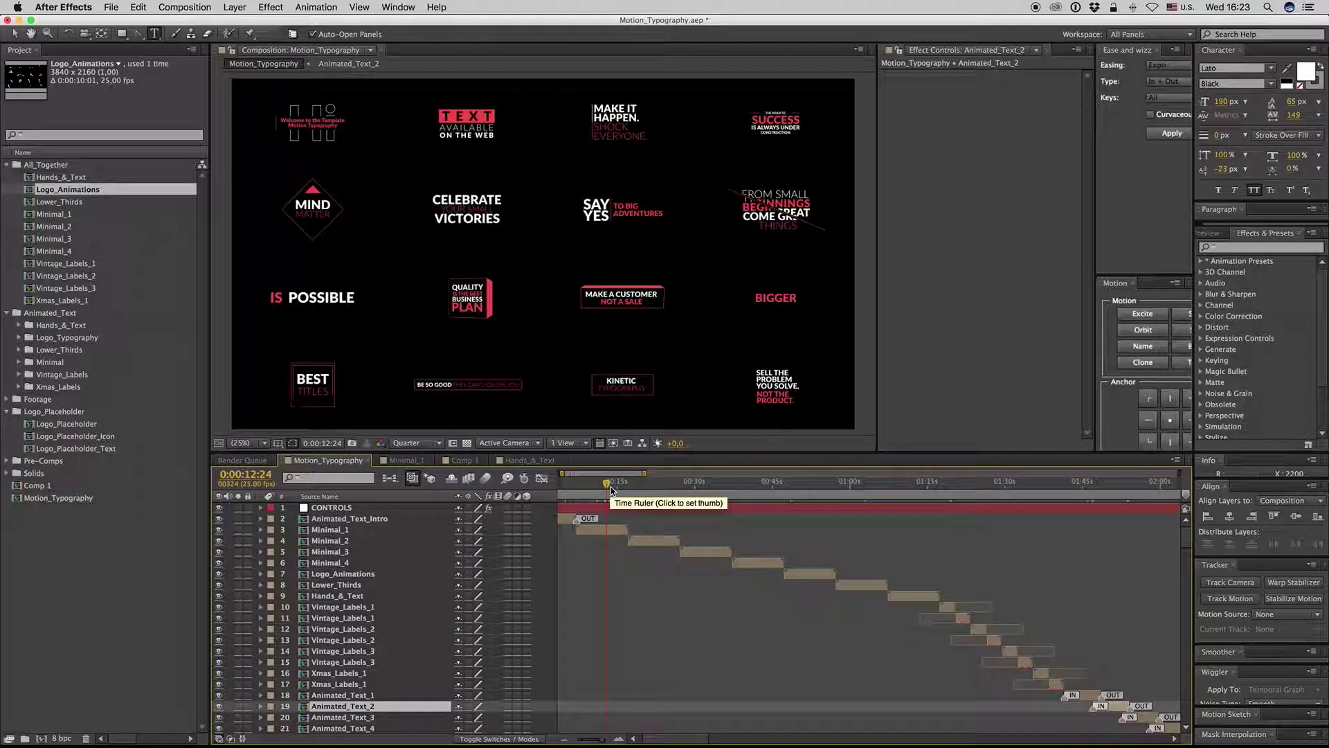